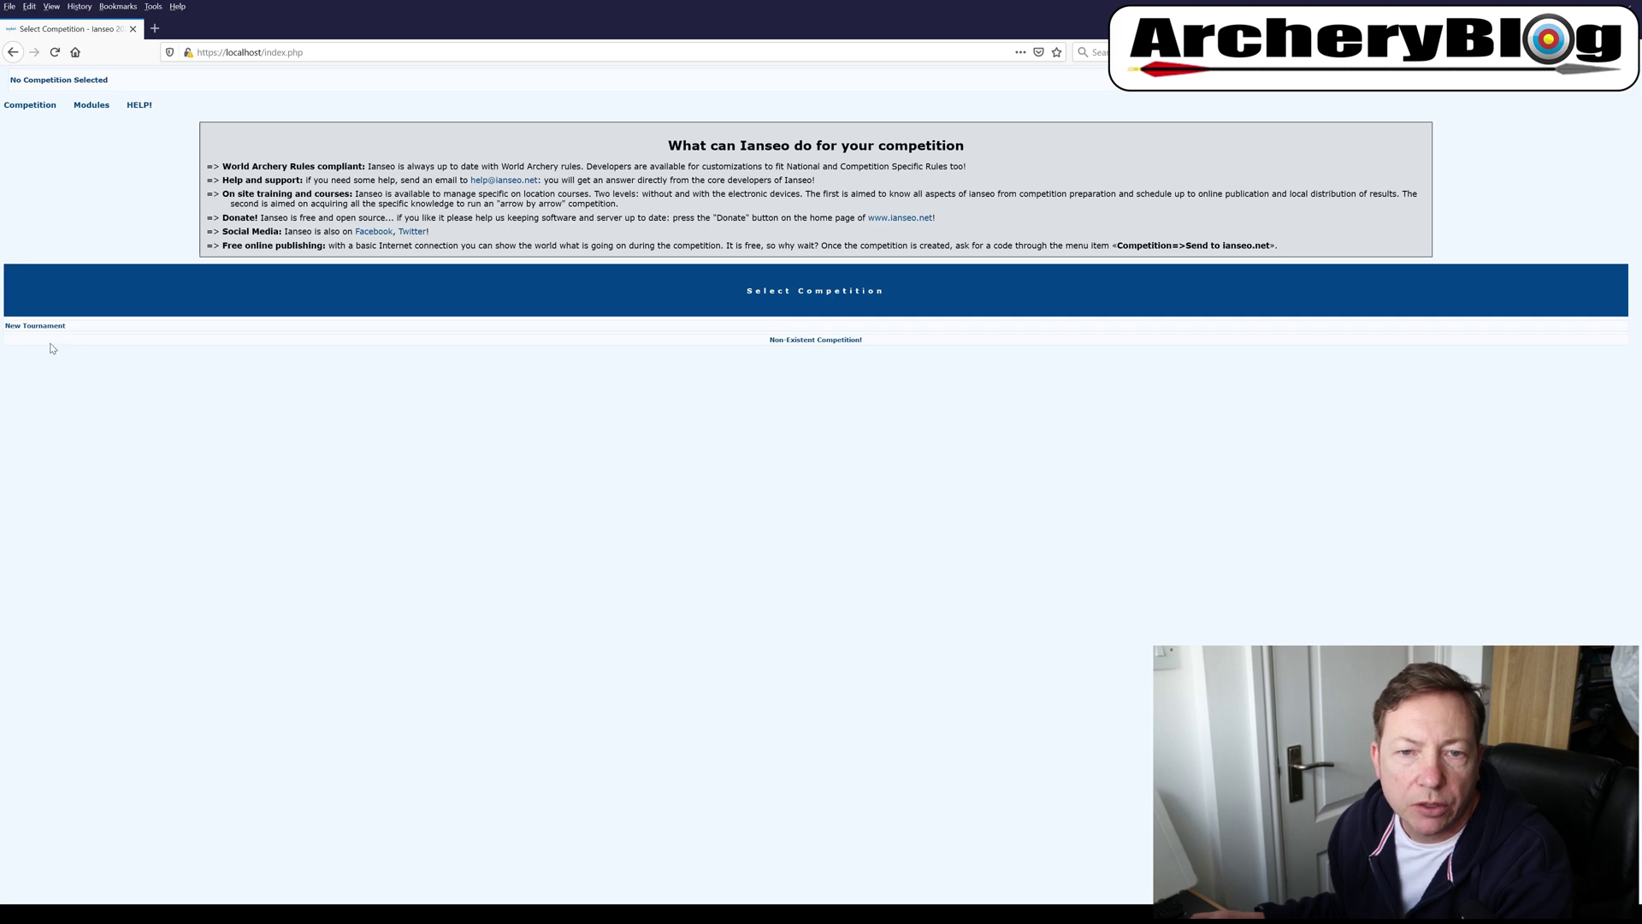
# Load the blank New Tournament form from the Competition menu, ready for the competition code.
pyautogui.moveTo(30, 105)
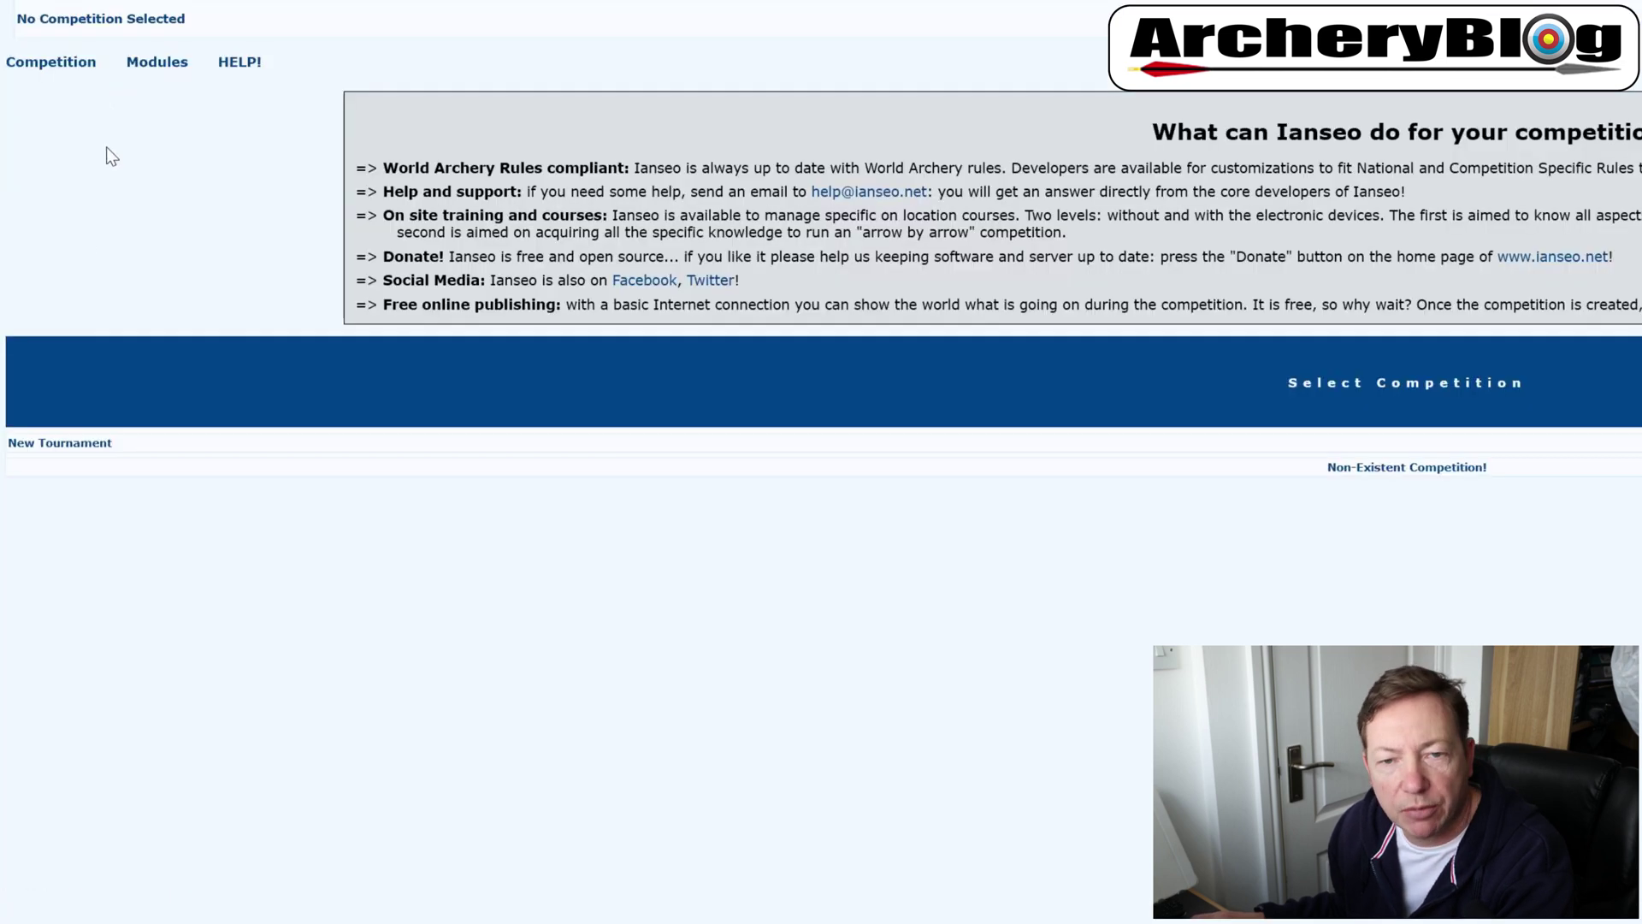
pyautogui.moveTo(58, 72)
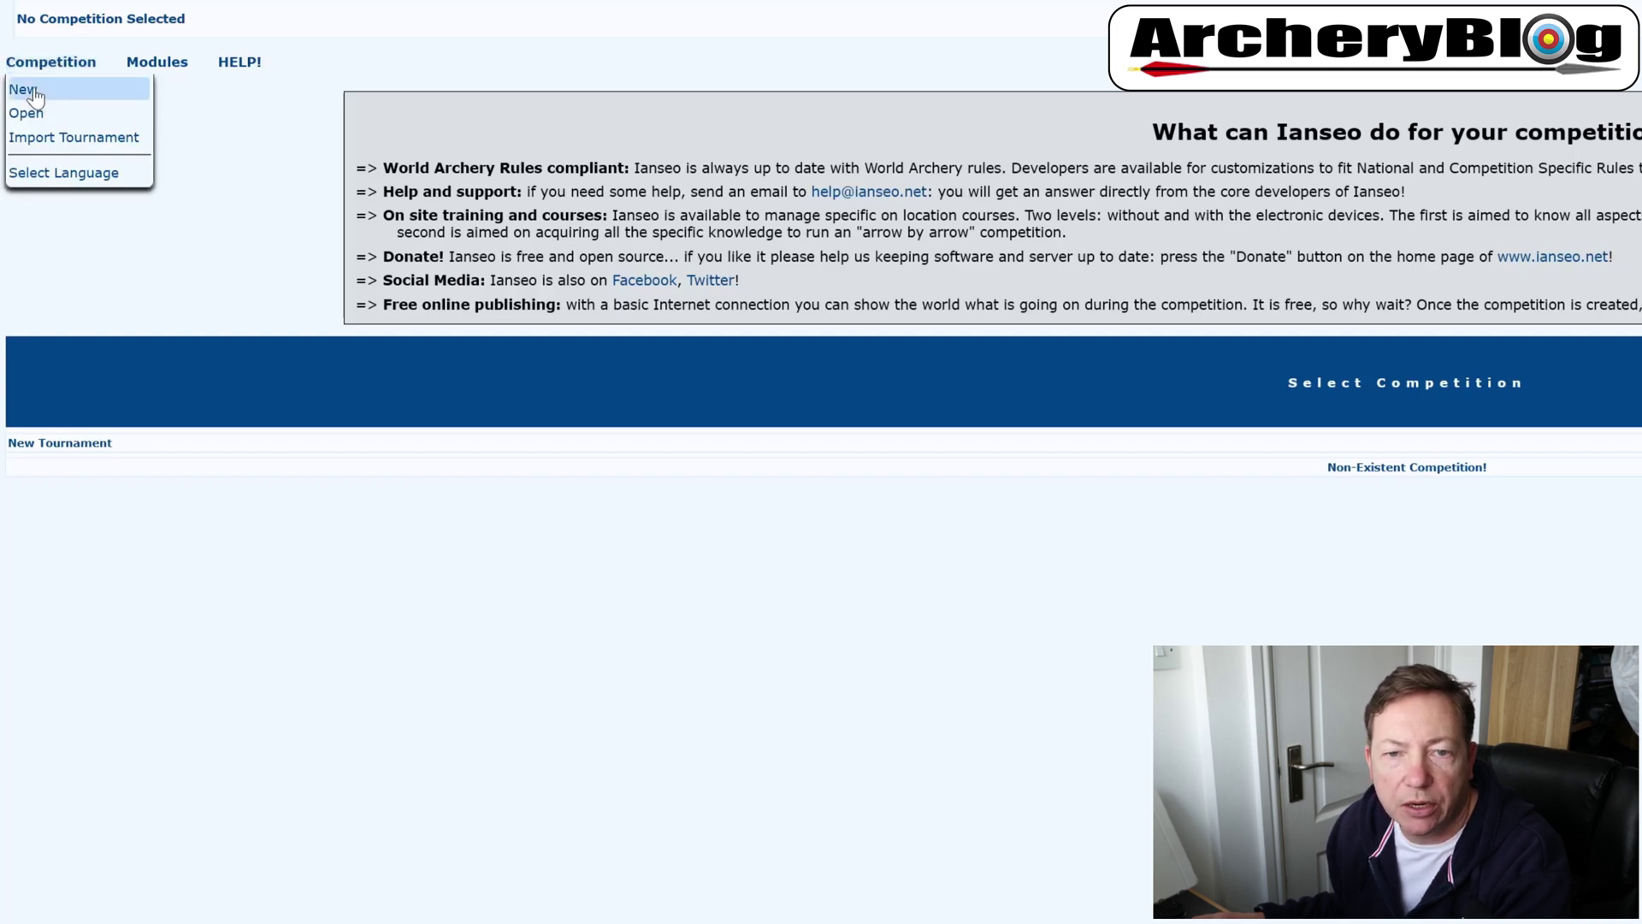
pyautogui.click(34, 96)
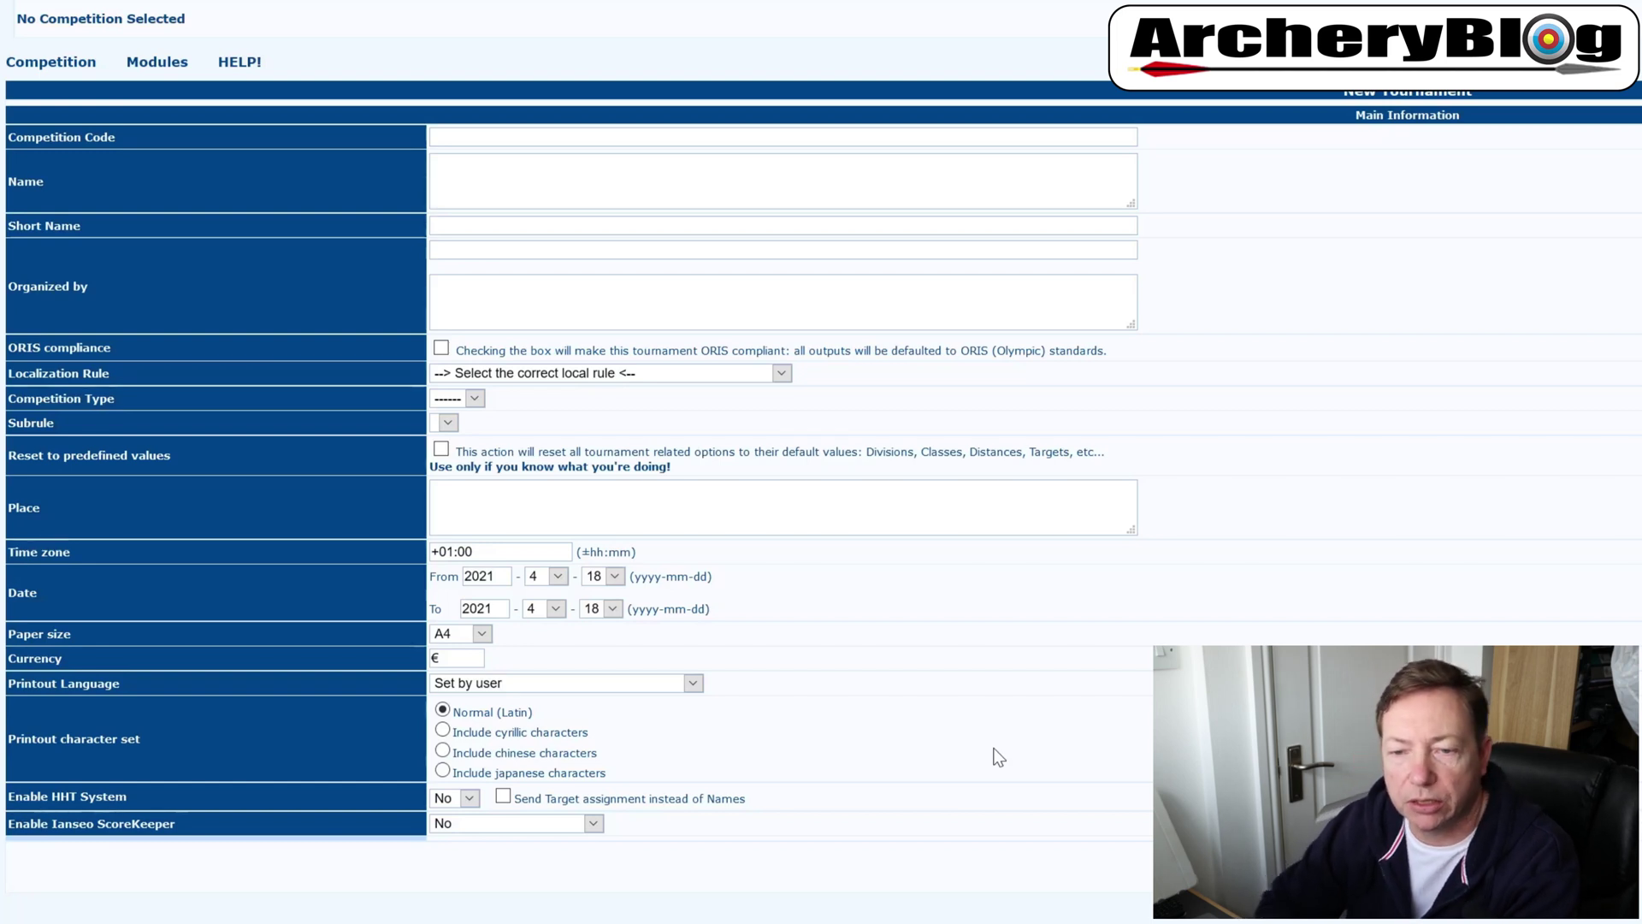
pyautogui.click(572, 136)
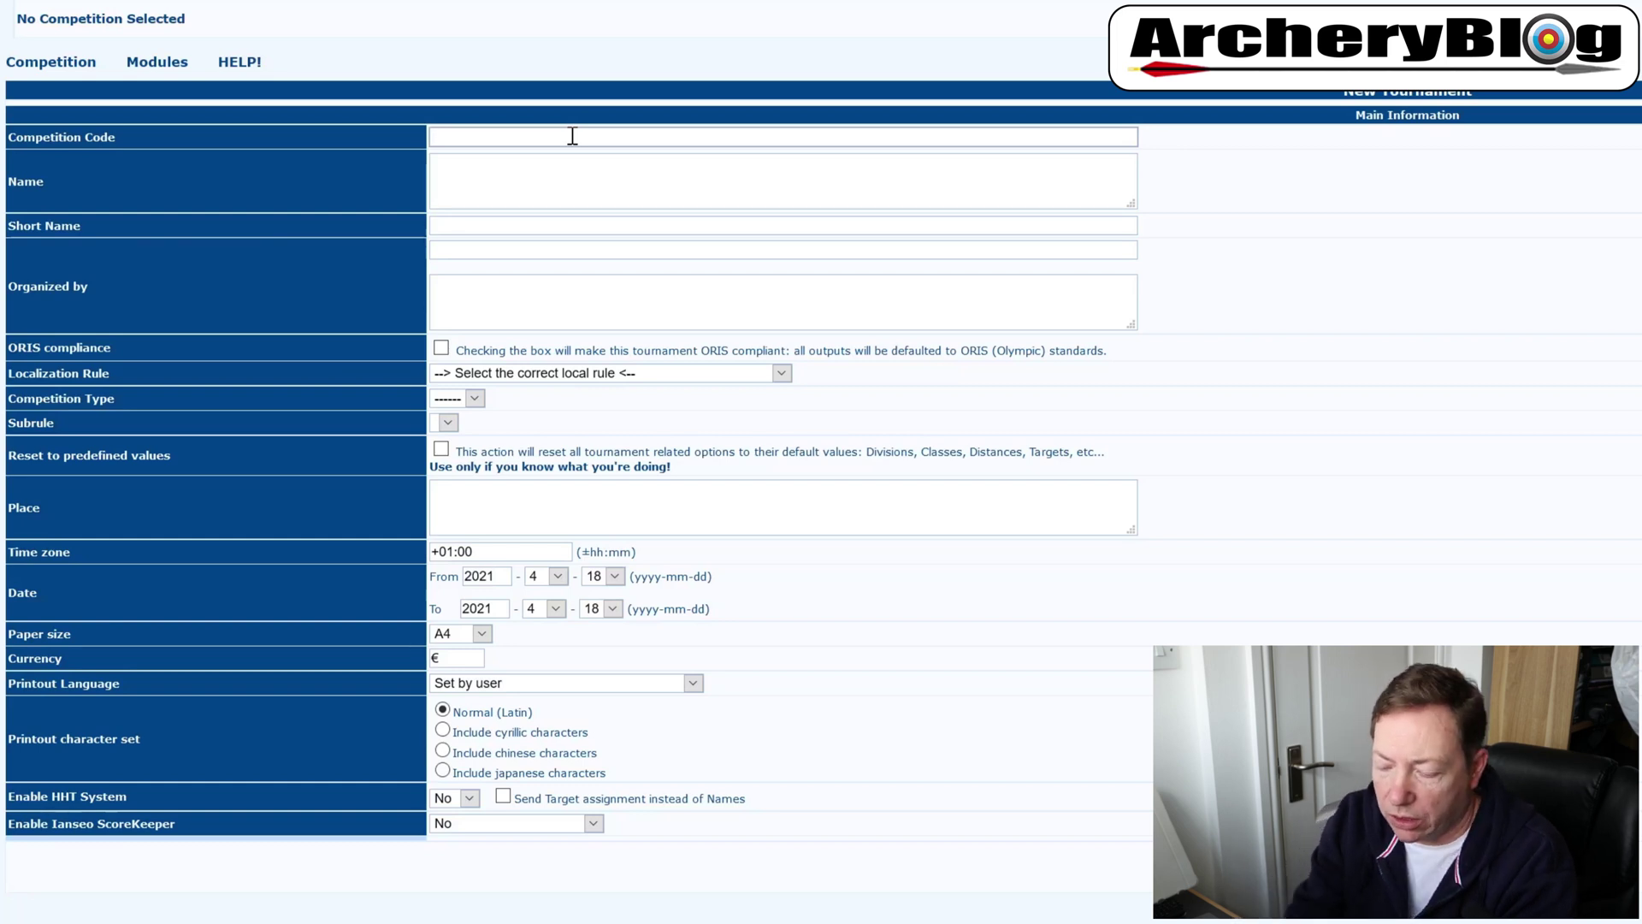
pyautogui.write('UK')
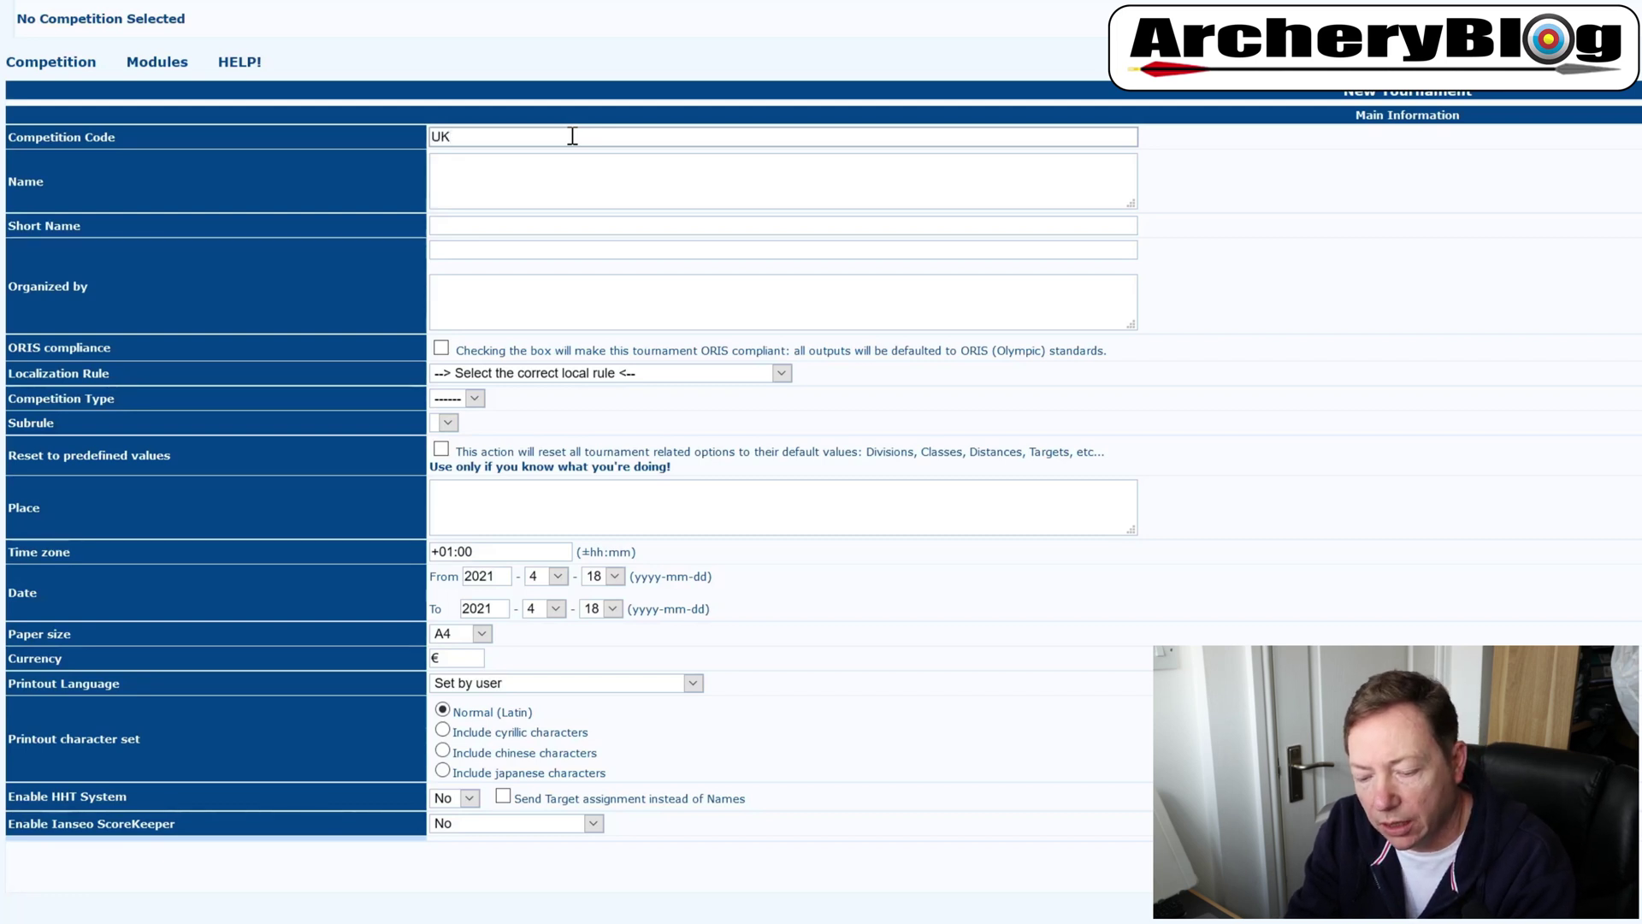
pyautogui.write('WRS')
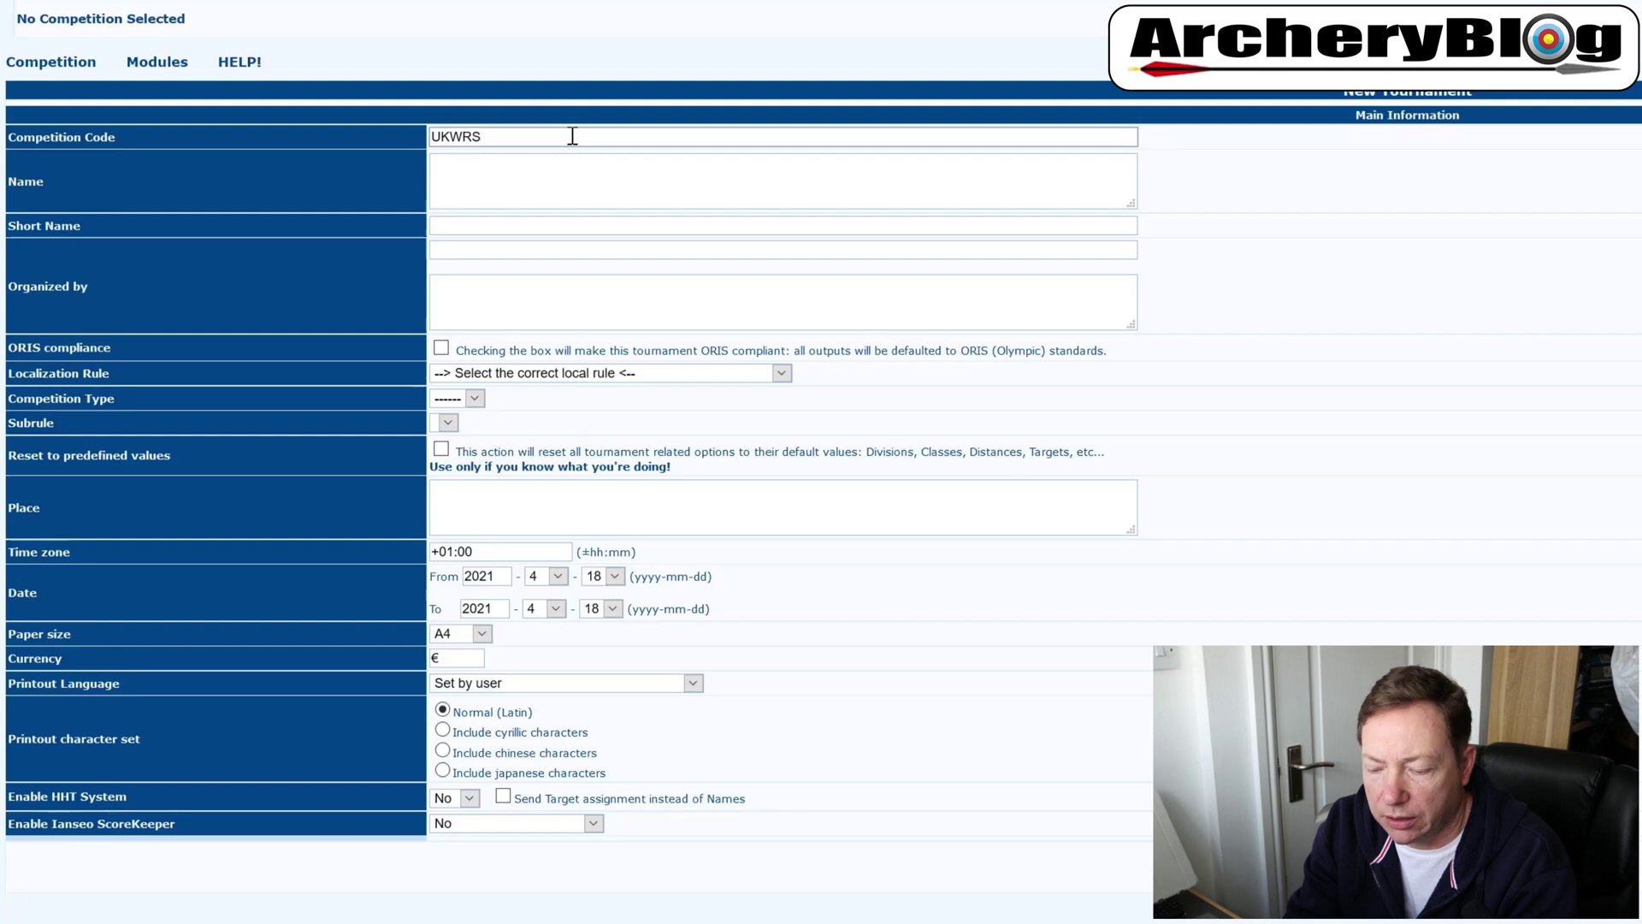
pyautogui.write('18')
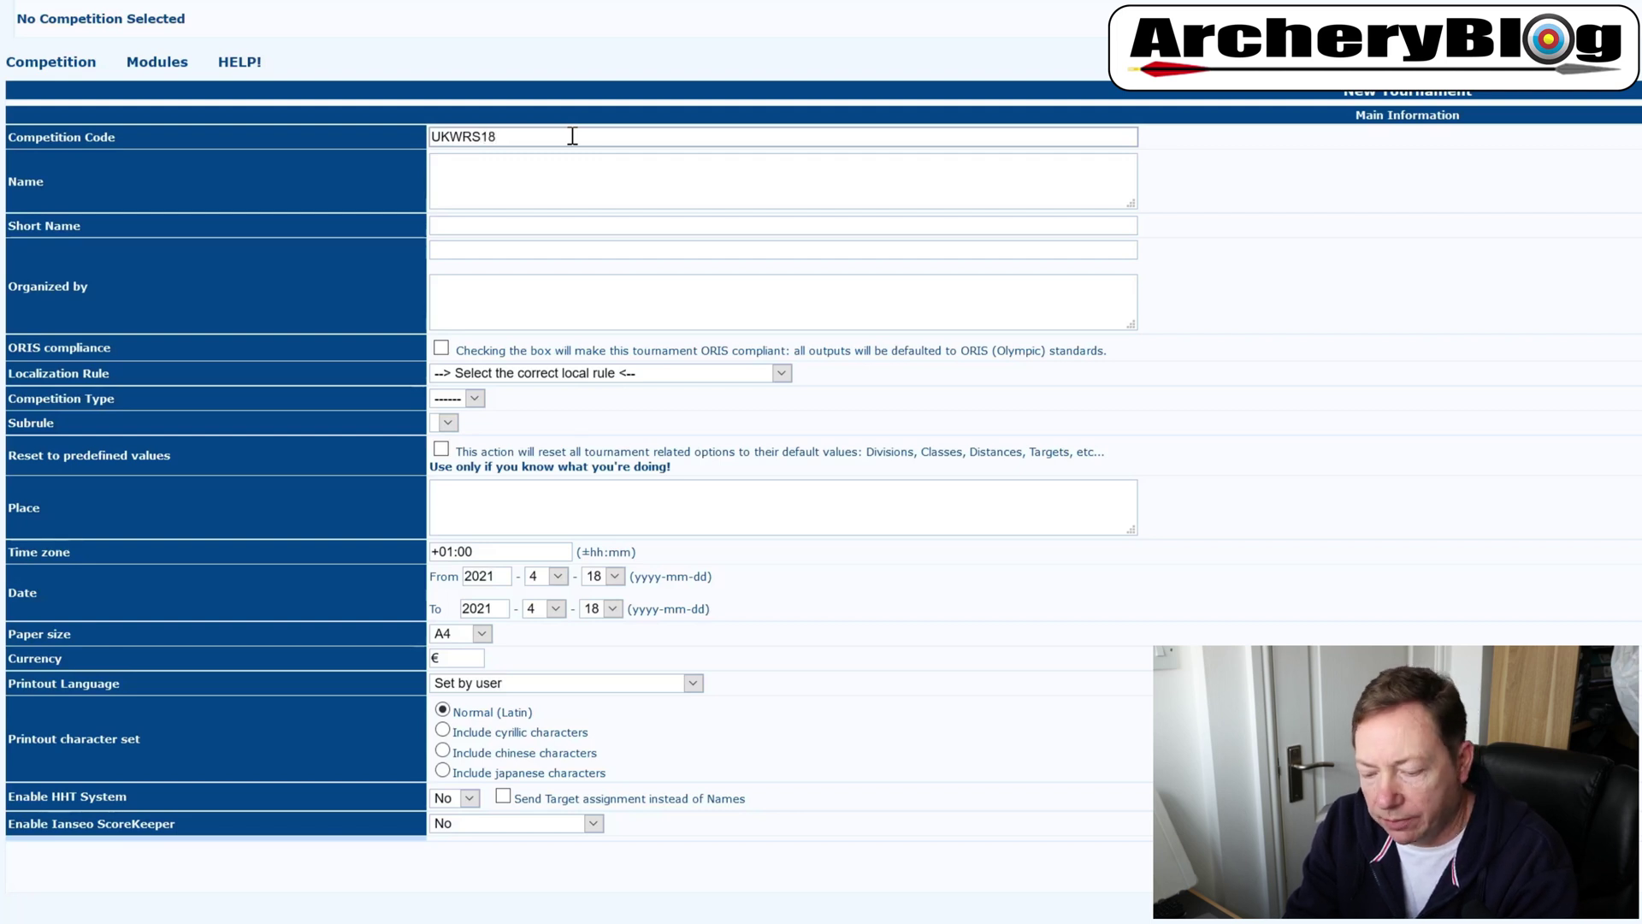
pyautogui.write('D')
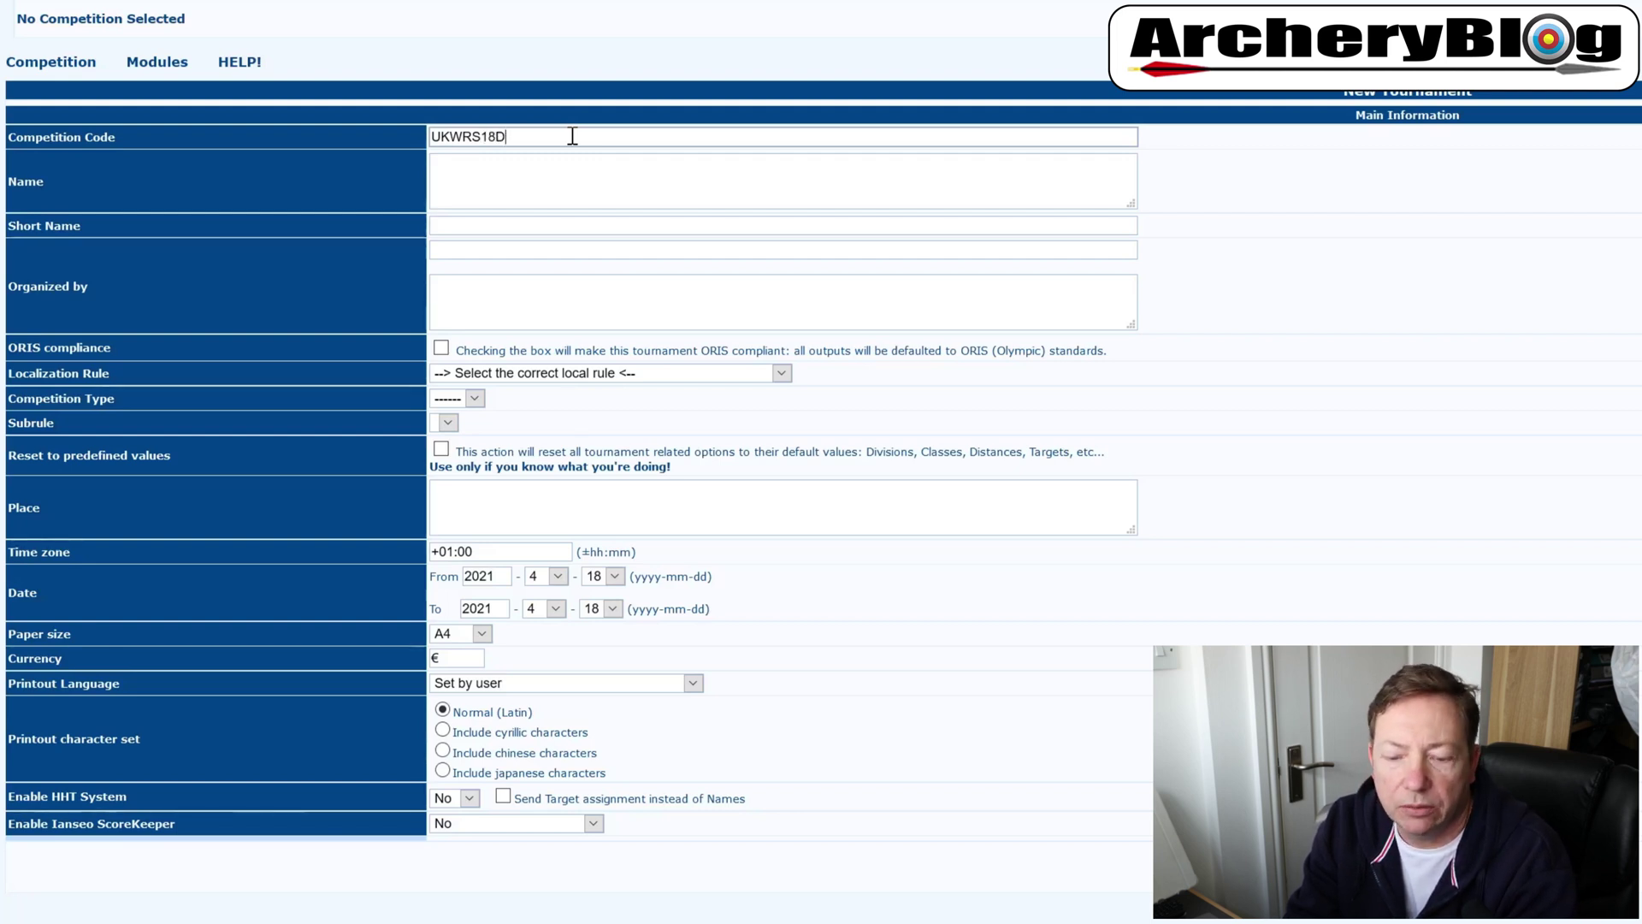
pyautogui.press('BackSpace')
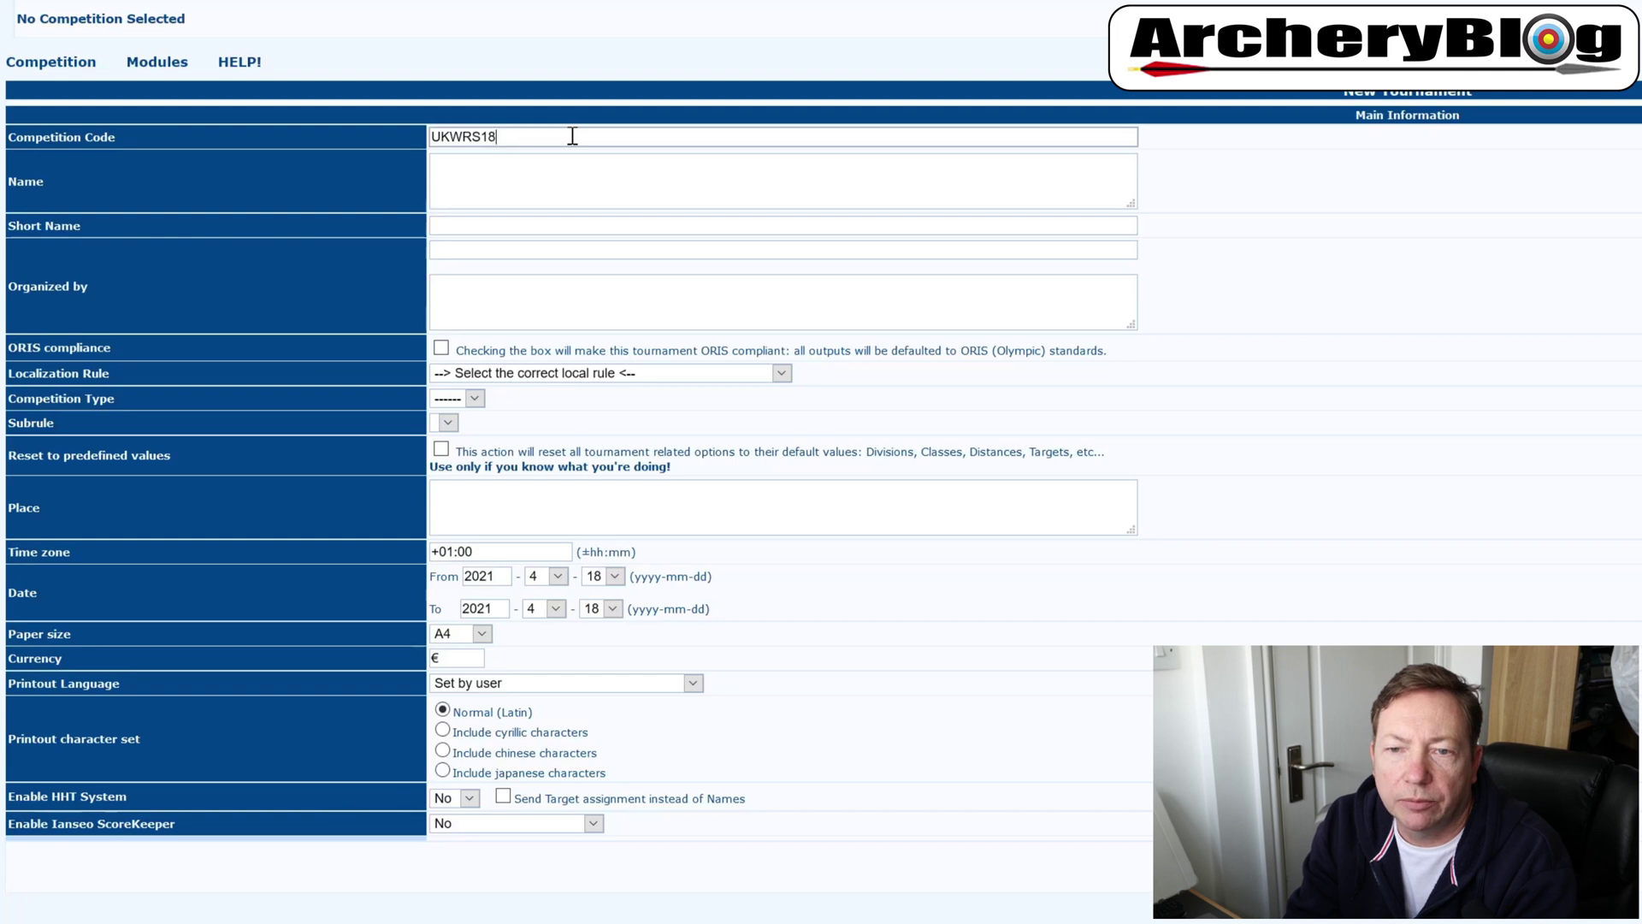
pyautogui.write('2')
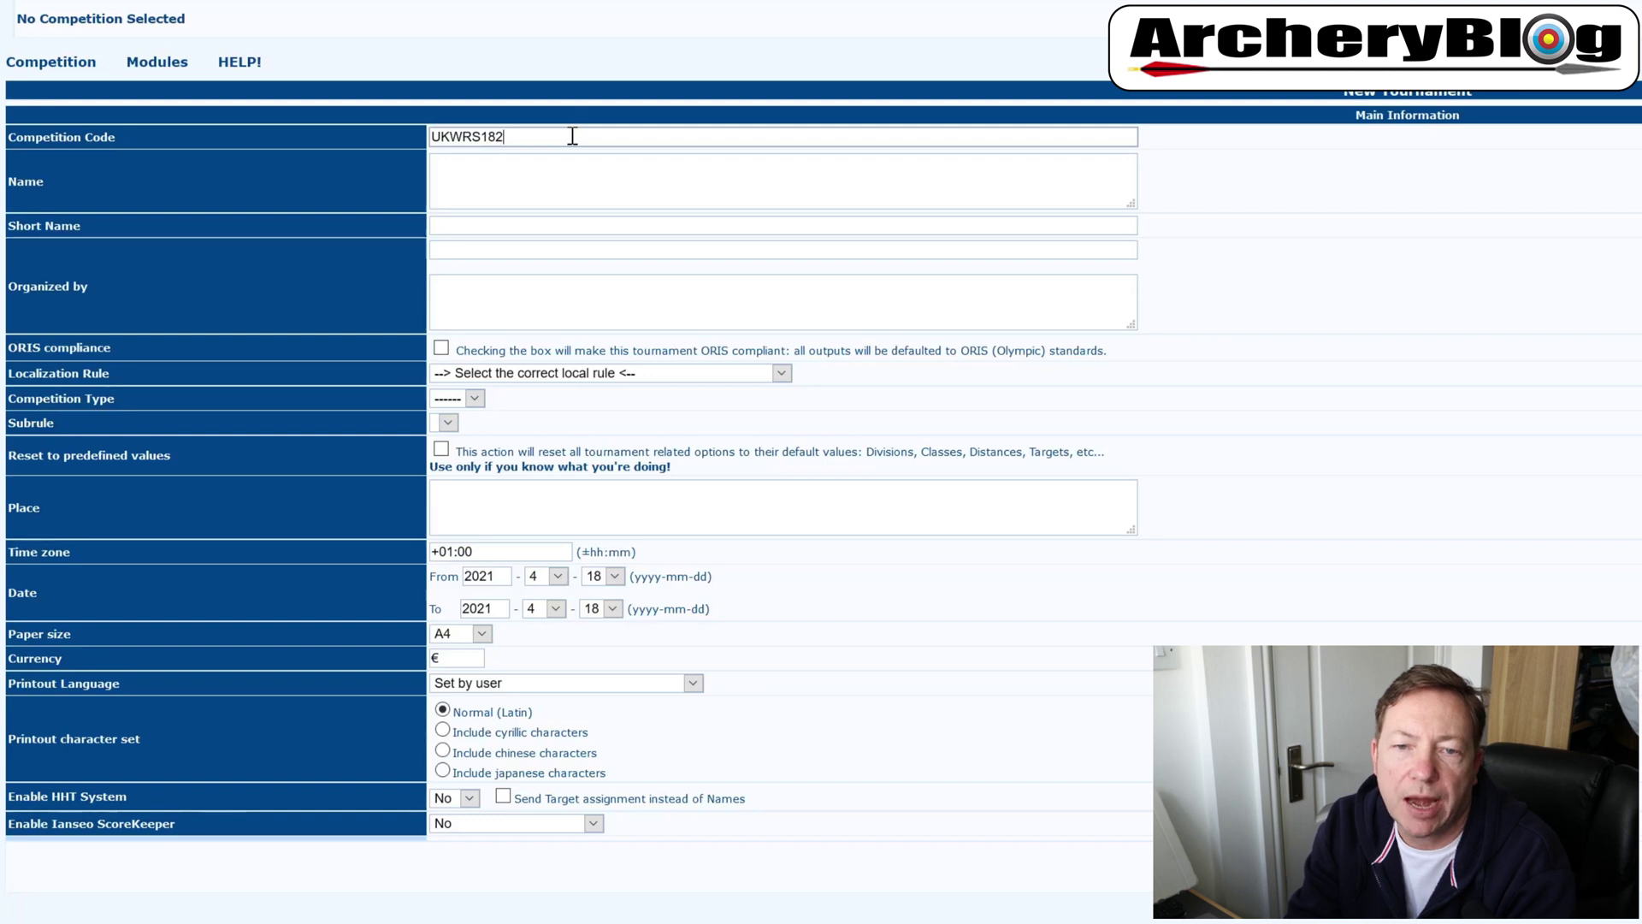
pyautogui.press('BackSpace')
pyautogui.press('BackSpace')
pyautogui.press('BackSpace')
pyautogui.press('BackSpace')
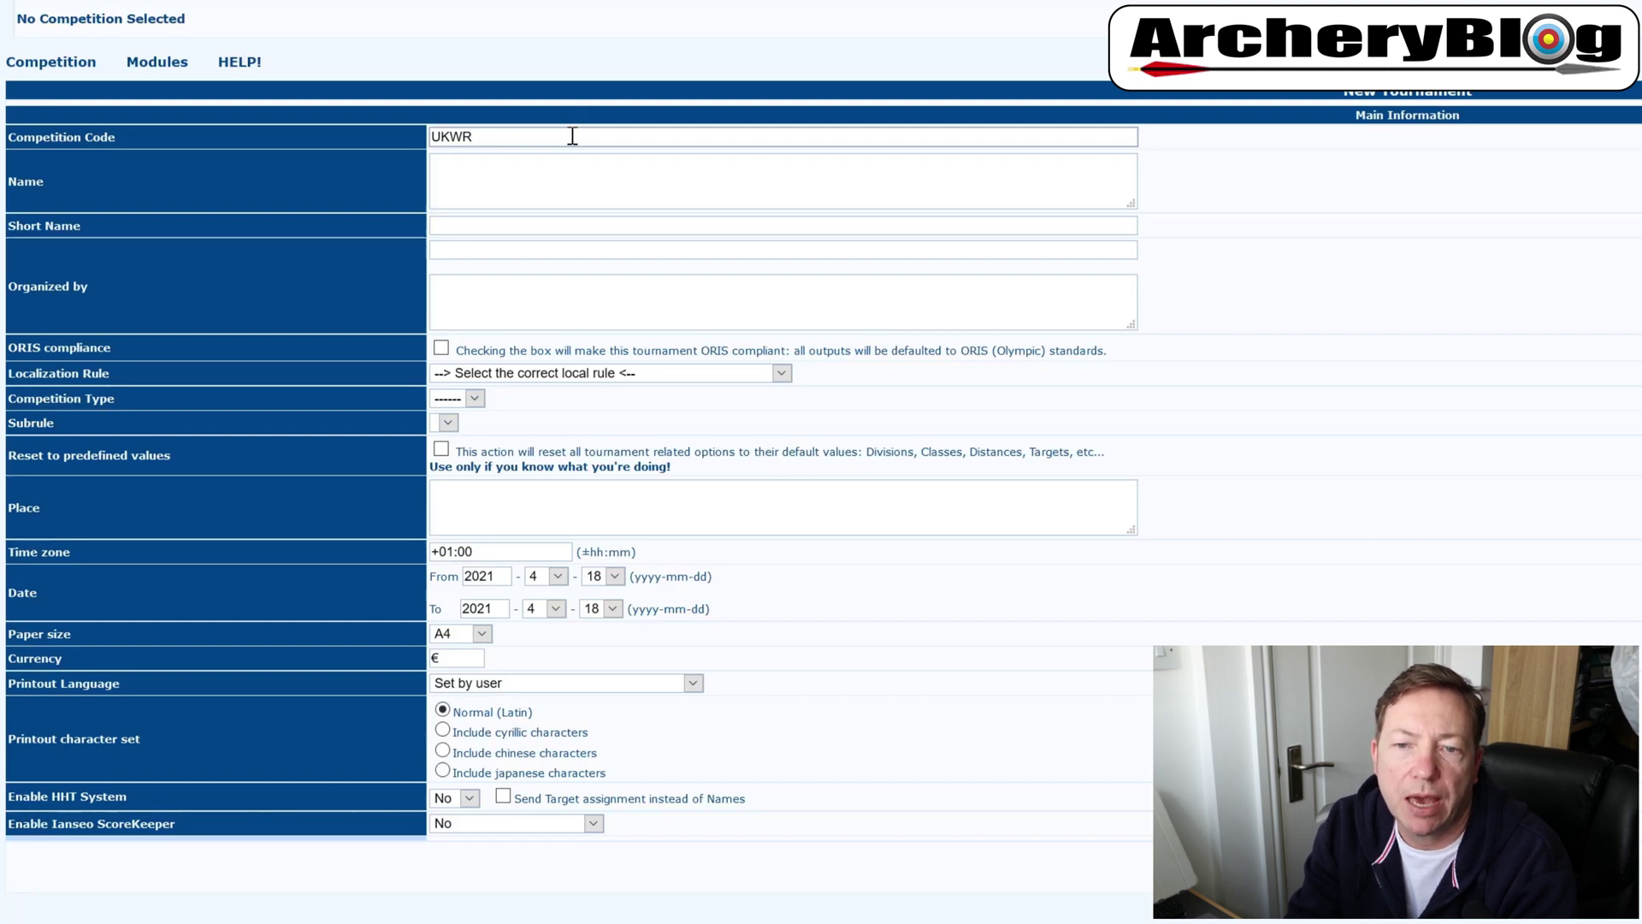
pyautogui.press('BackSpace')
pyautogui.press('BackSpace')
pyautogui.press('BackSpace')
pyautogui.press('BackSpace')
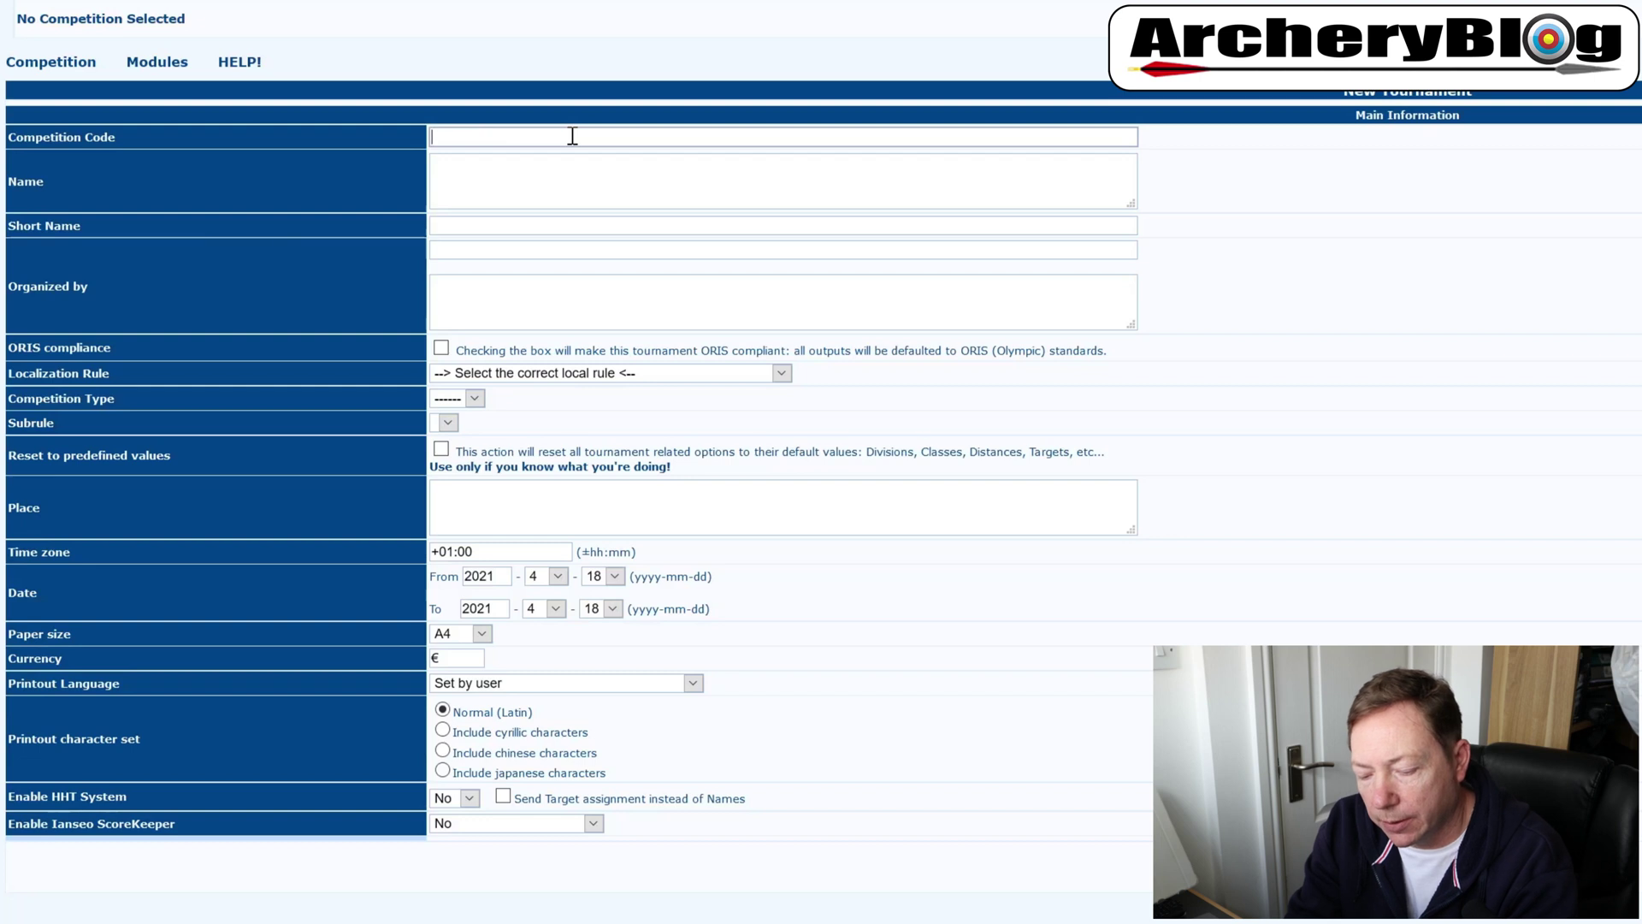
pyautogui.write('AGB')
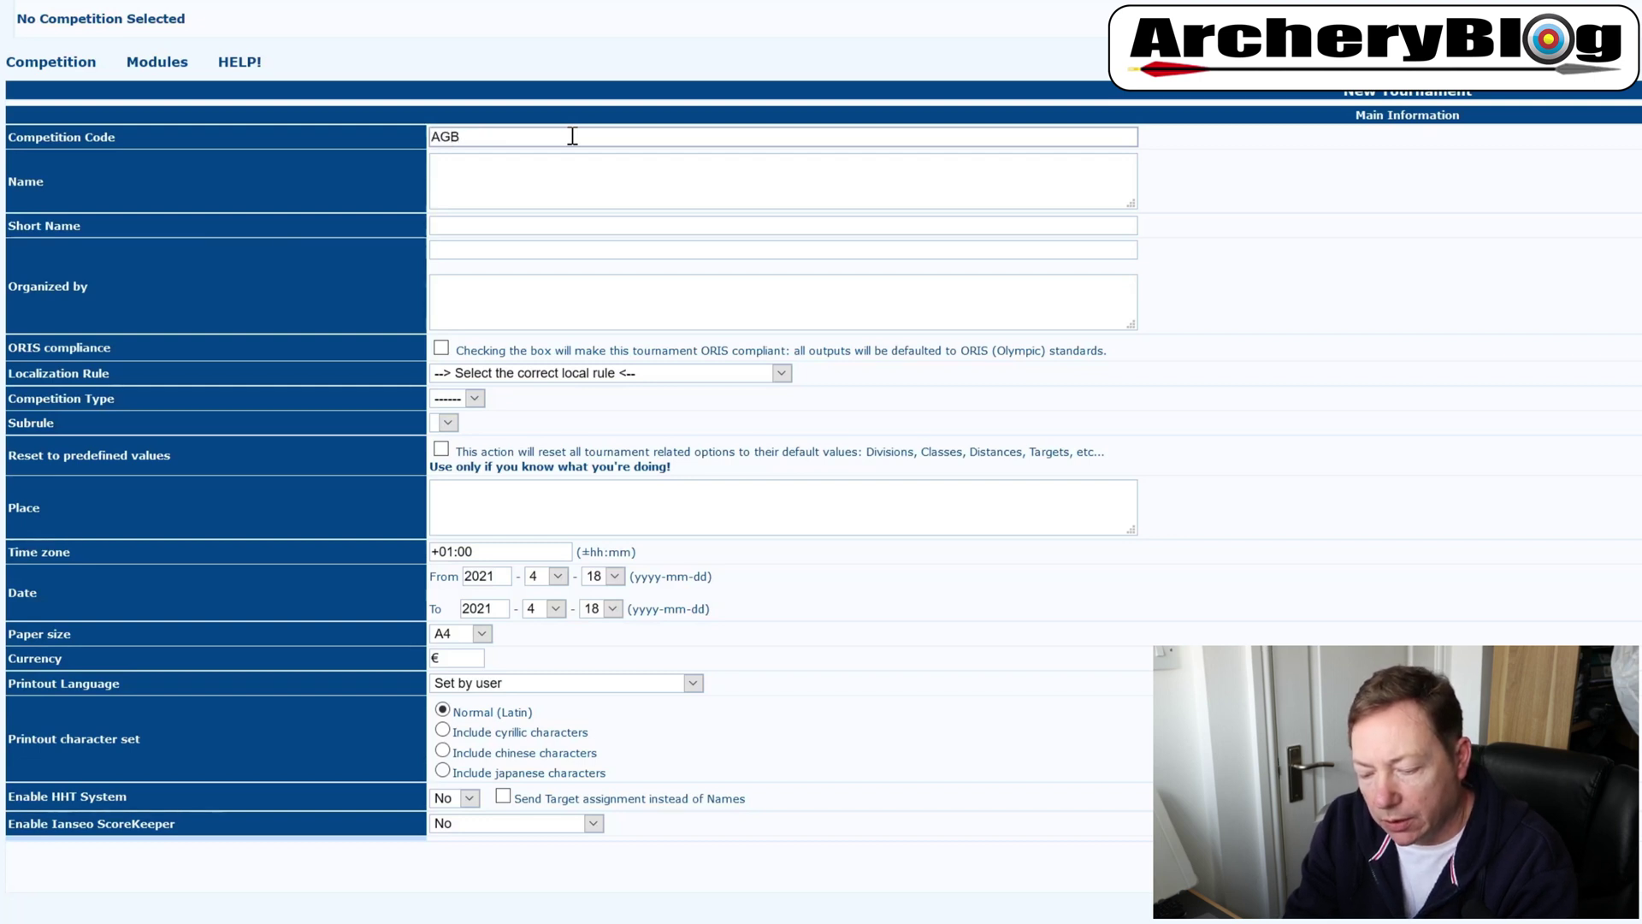
pyautogui.write('21D1')
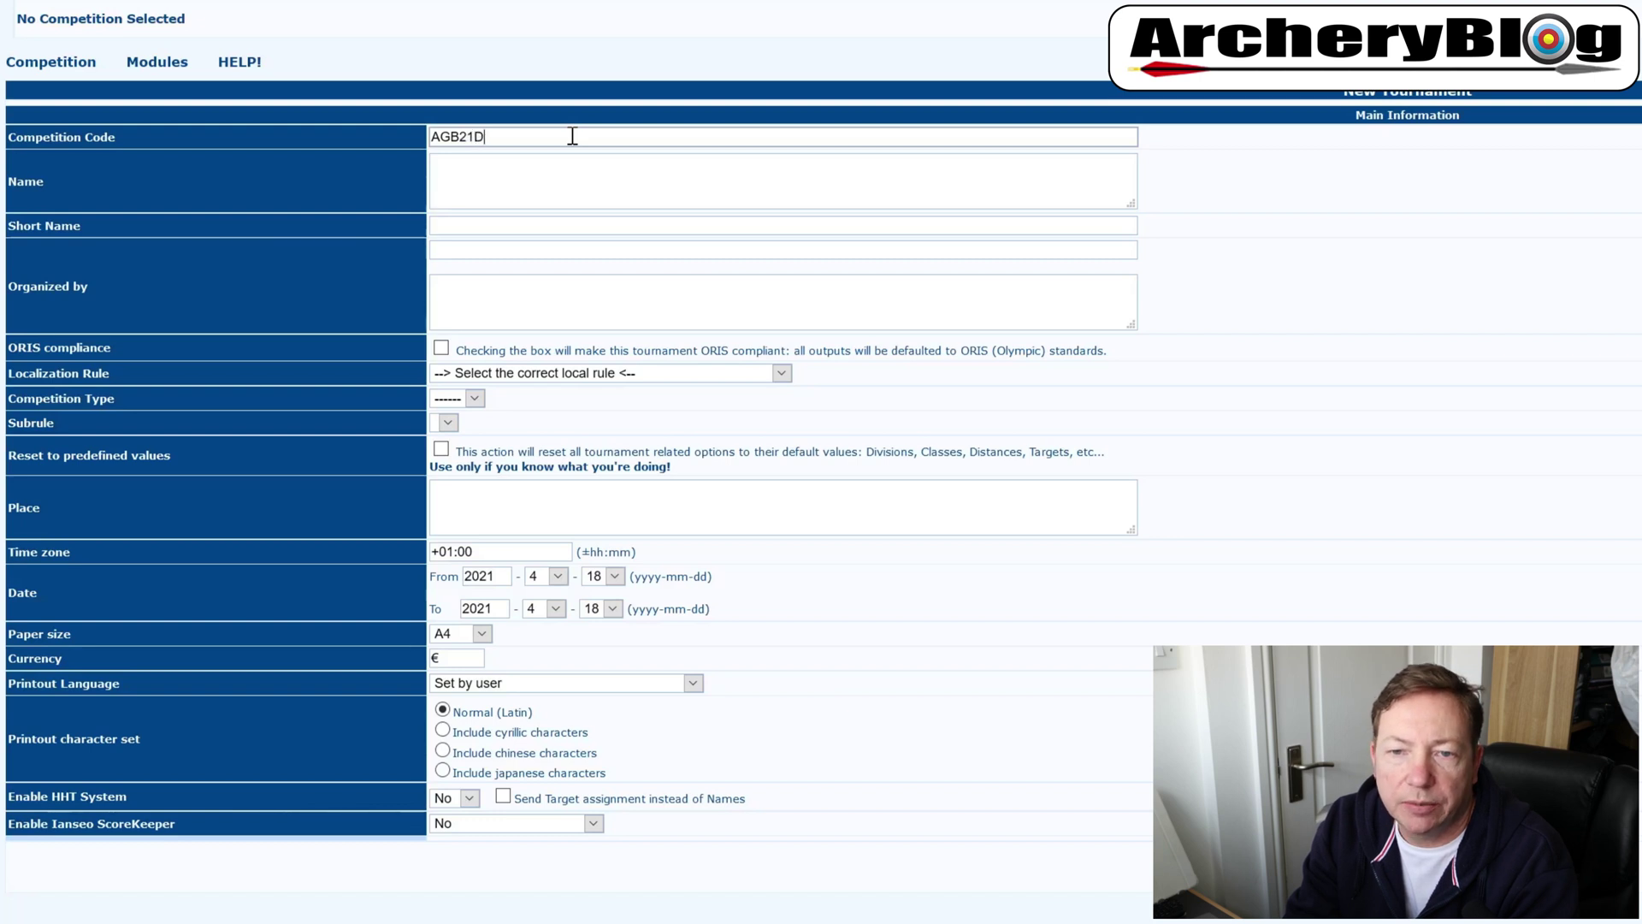
pyautogui.press('BackSpace')
pyautogui.press('BackSpace')
pyautogui.press('BackSpace')
pyautogui.press('BackSpace')
pyautogui.press('BackSpace')
pyautogui.press('BackSpace')
pyautogui.press('BackSpace')
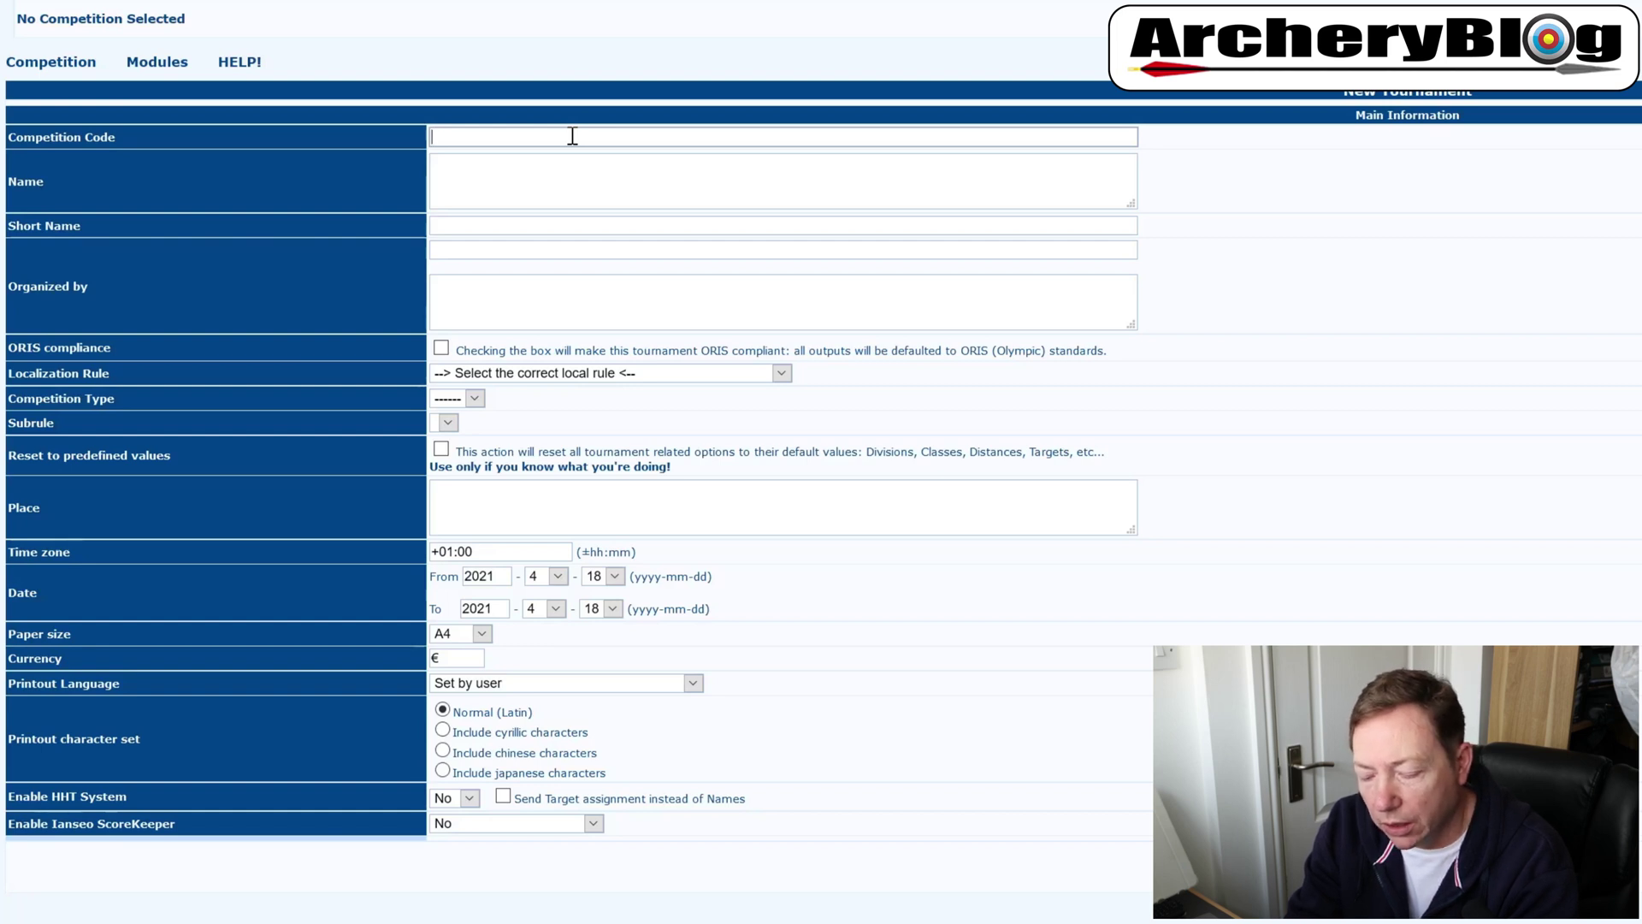
pyautogui.click(573, 136)
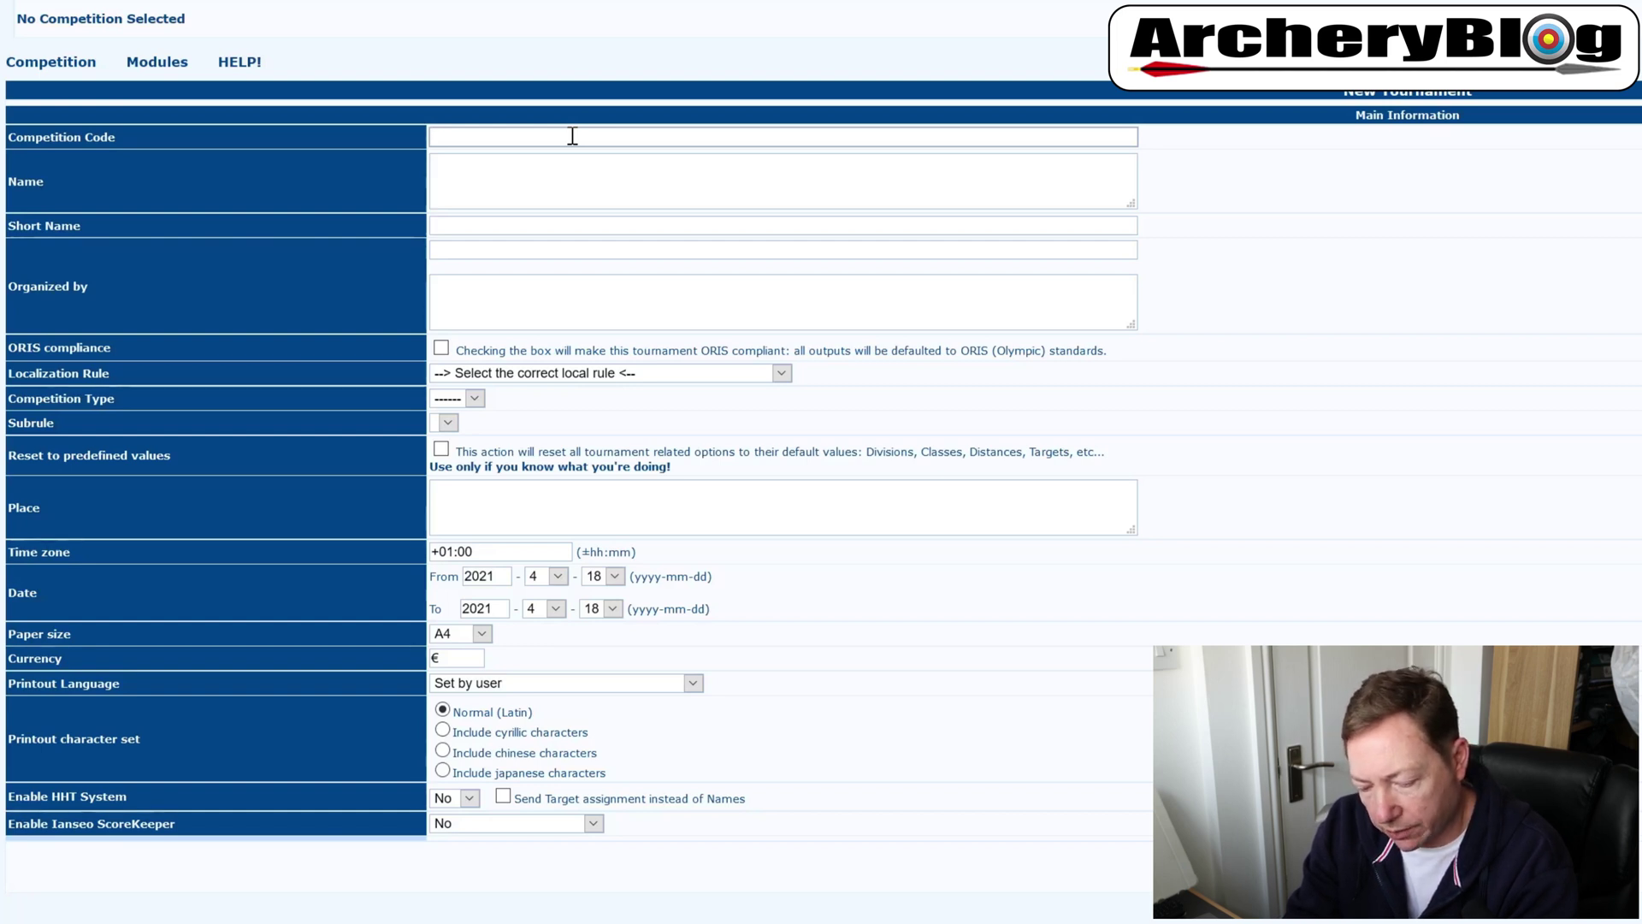
# Enter competition code AB1 and the name 'ArcheryBlog WA18m Competition'.
pyautogui.write('AB1')
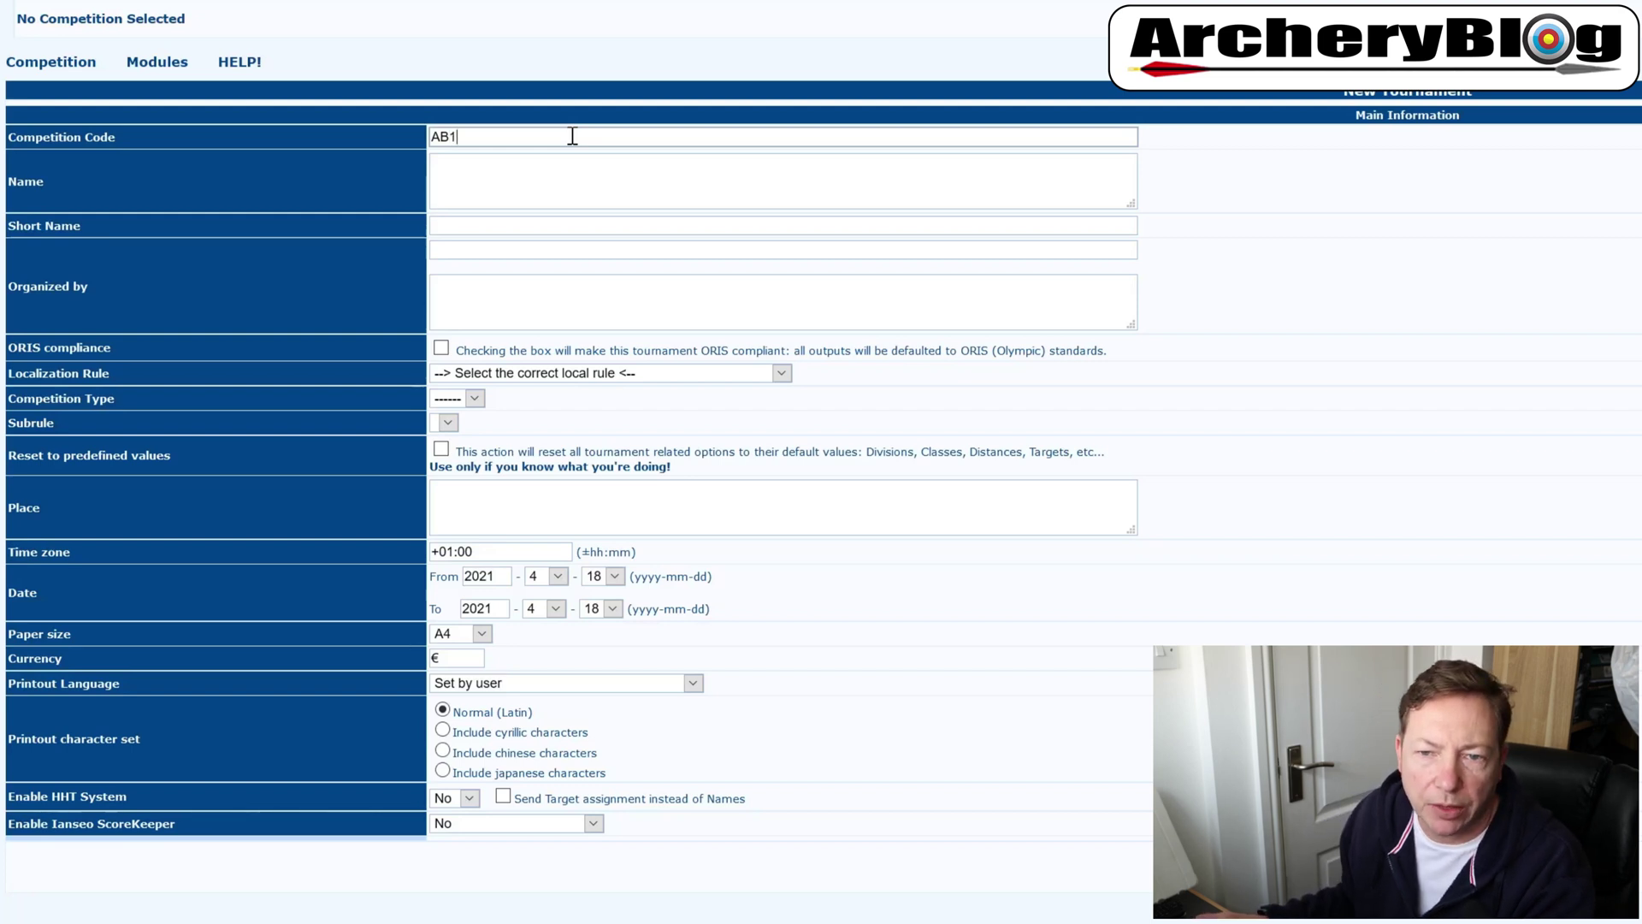
pyautogui.click(571, 160)
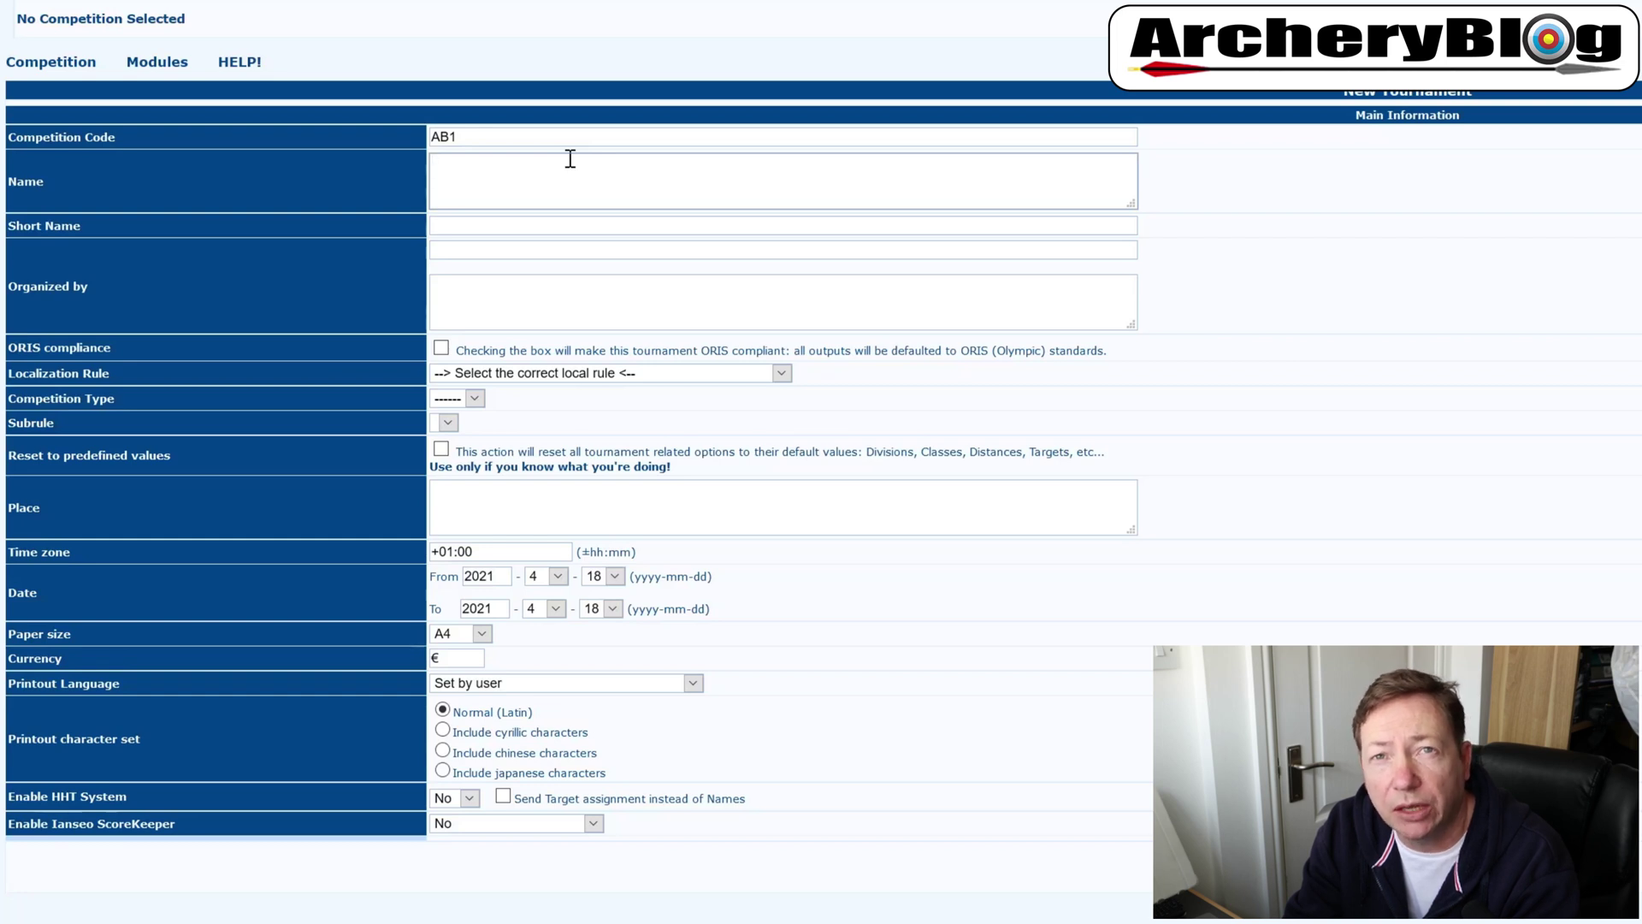
pyautogui.write('A')
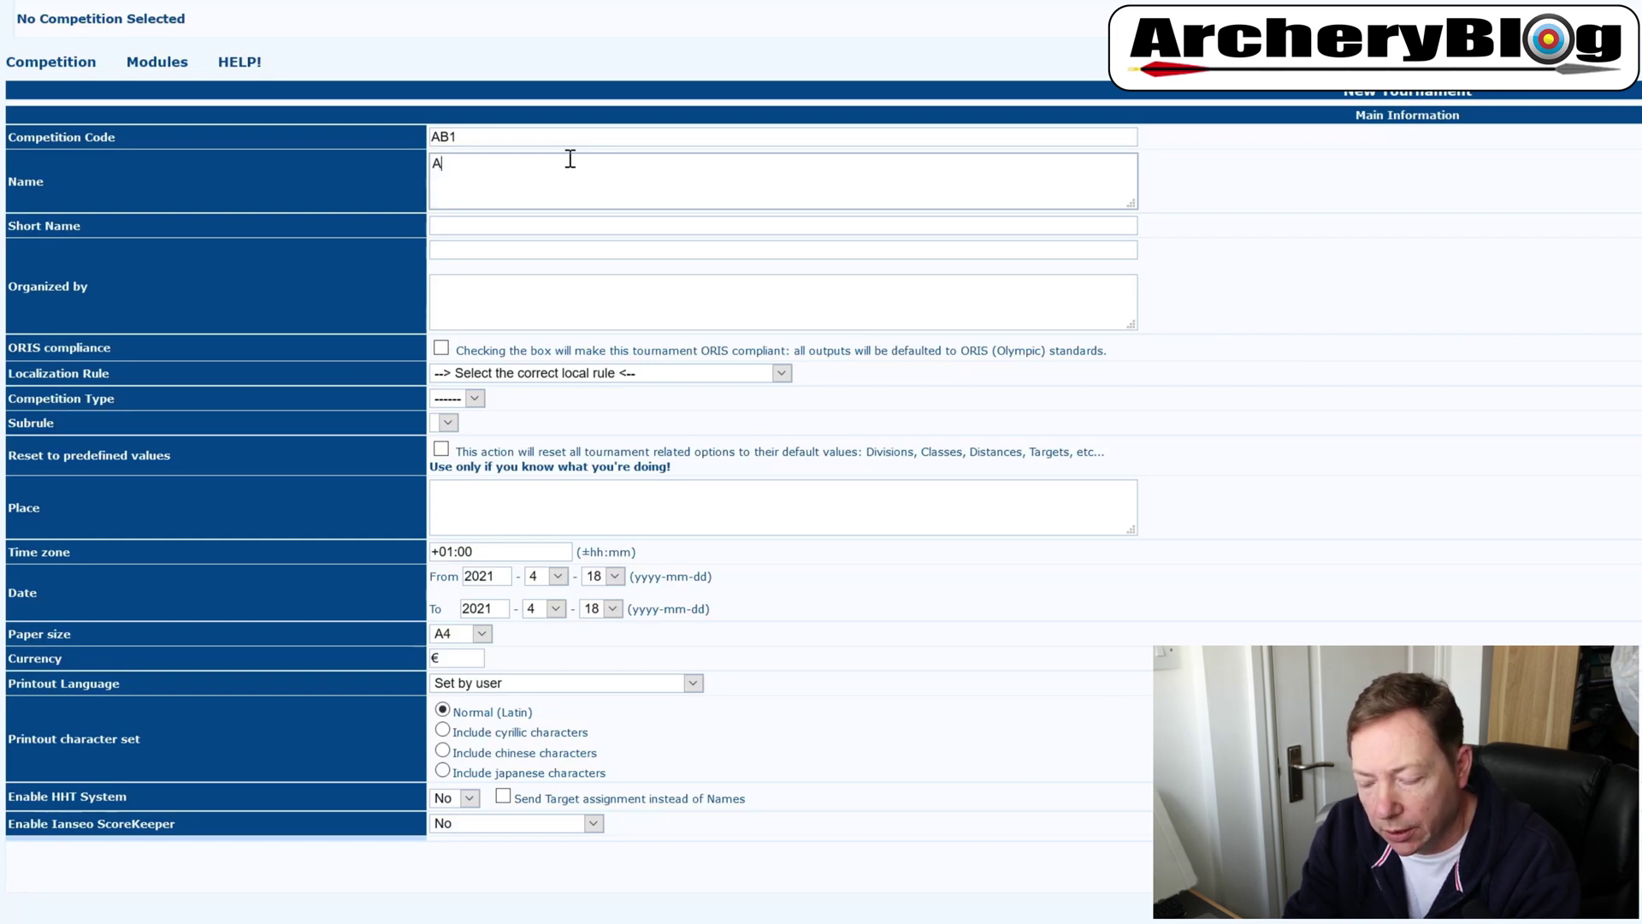
pyautogui.write('rcheryBlog ')
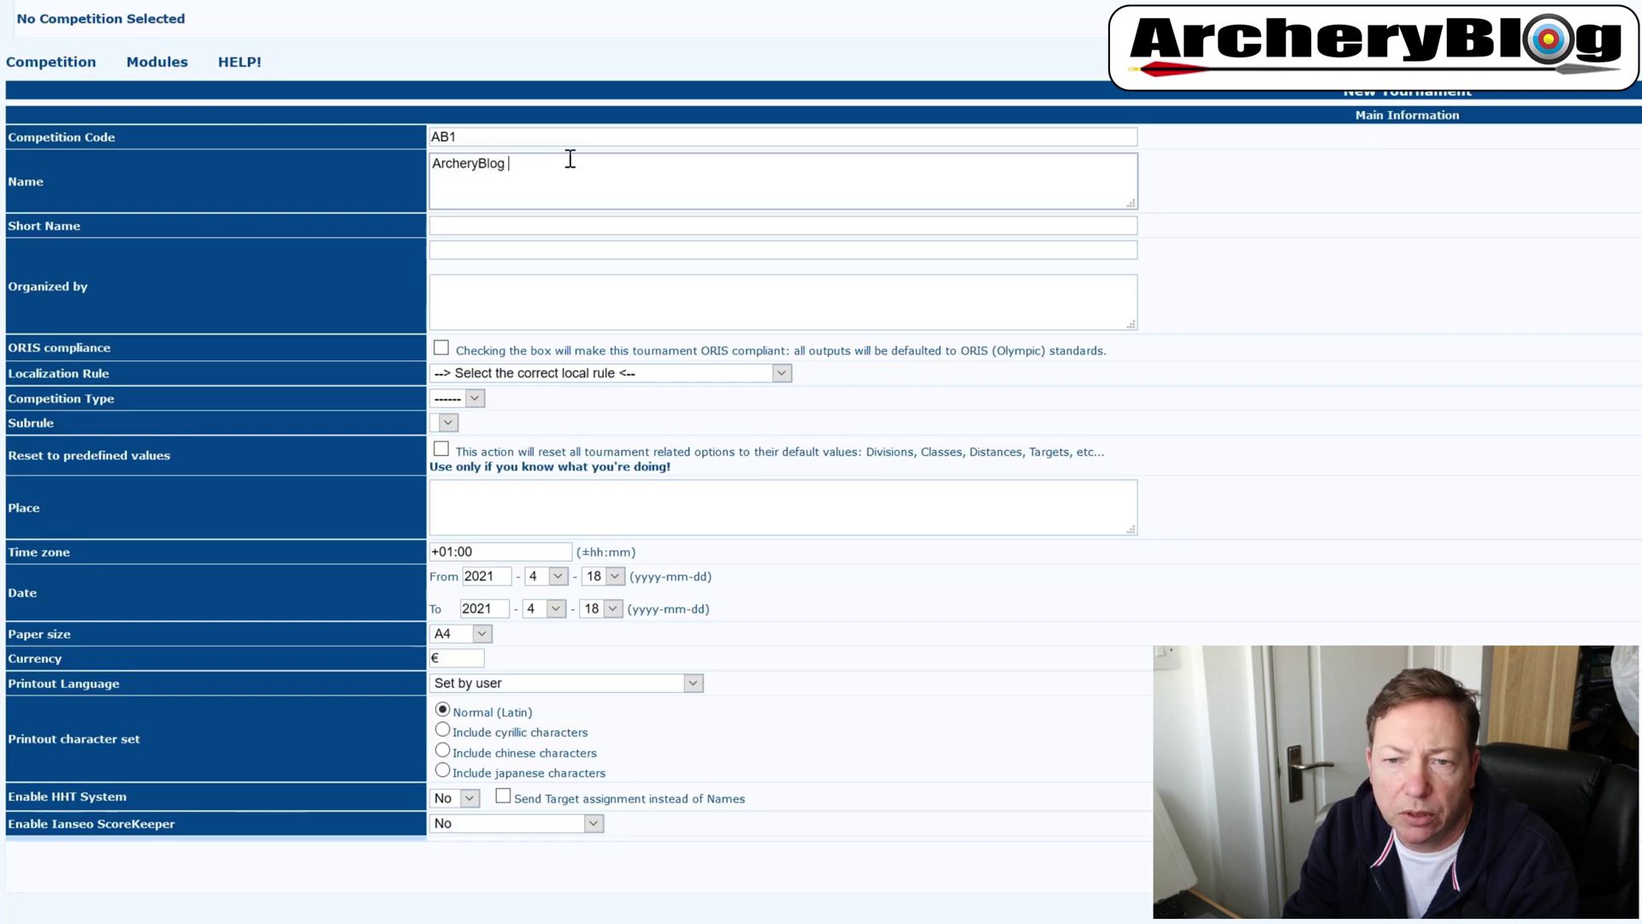
pyautogui.write('WA18')
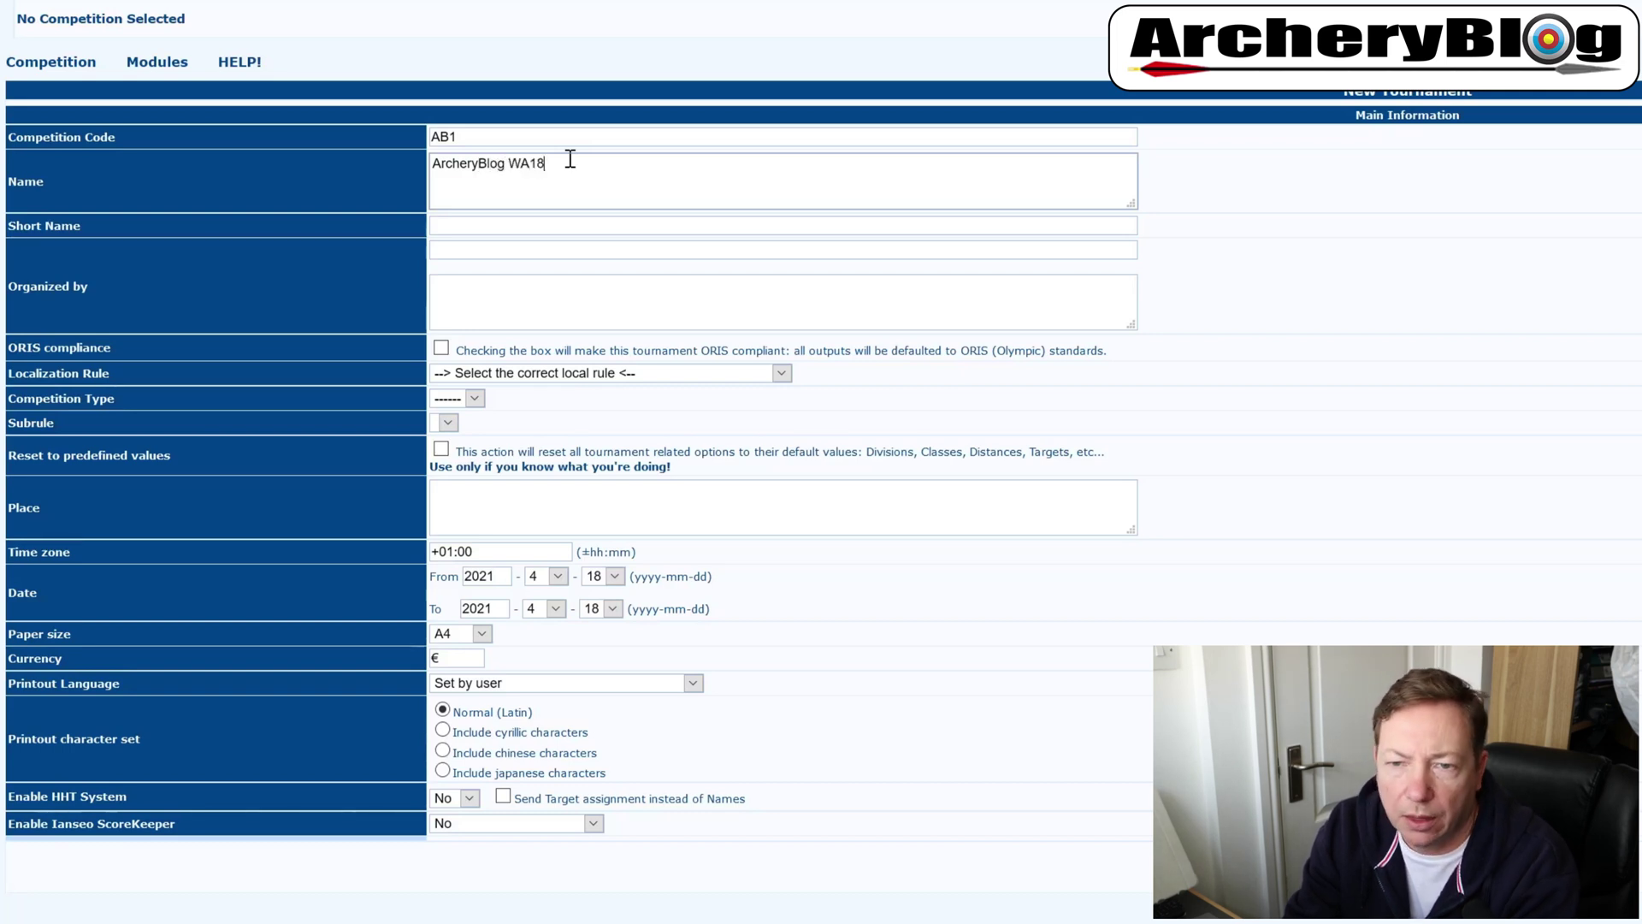
pyautogui.write('m')
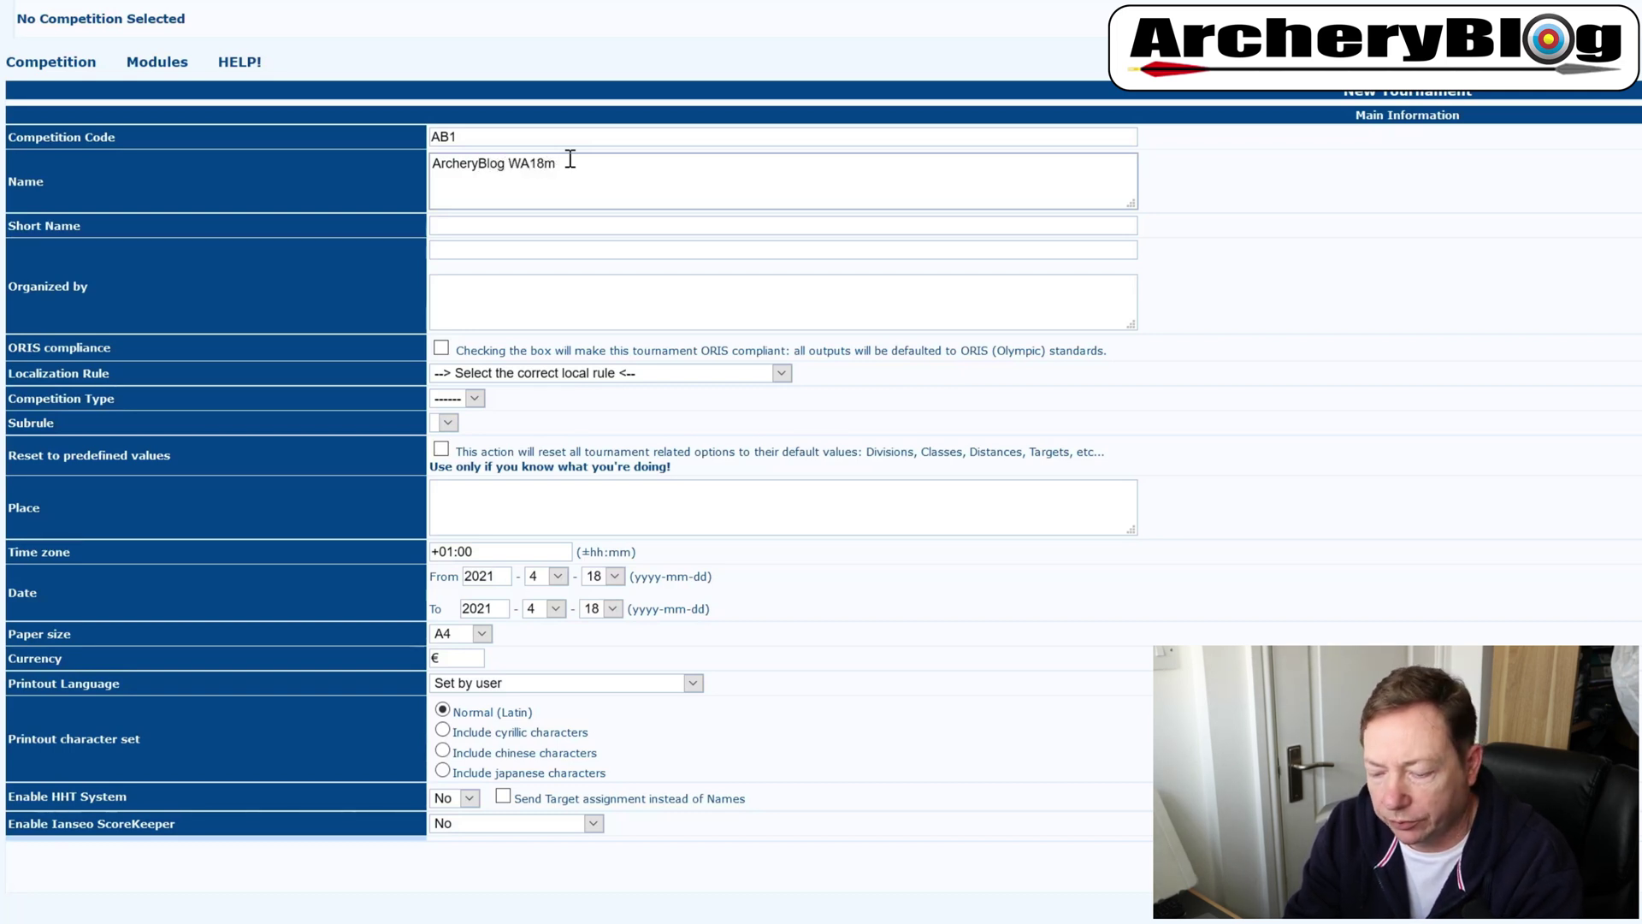
pyautogui.write(' Competition')
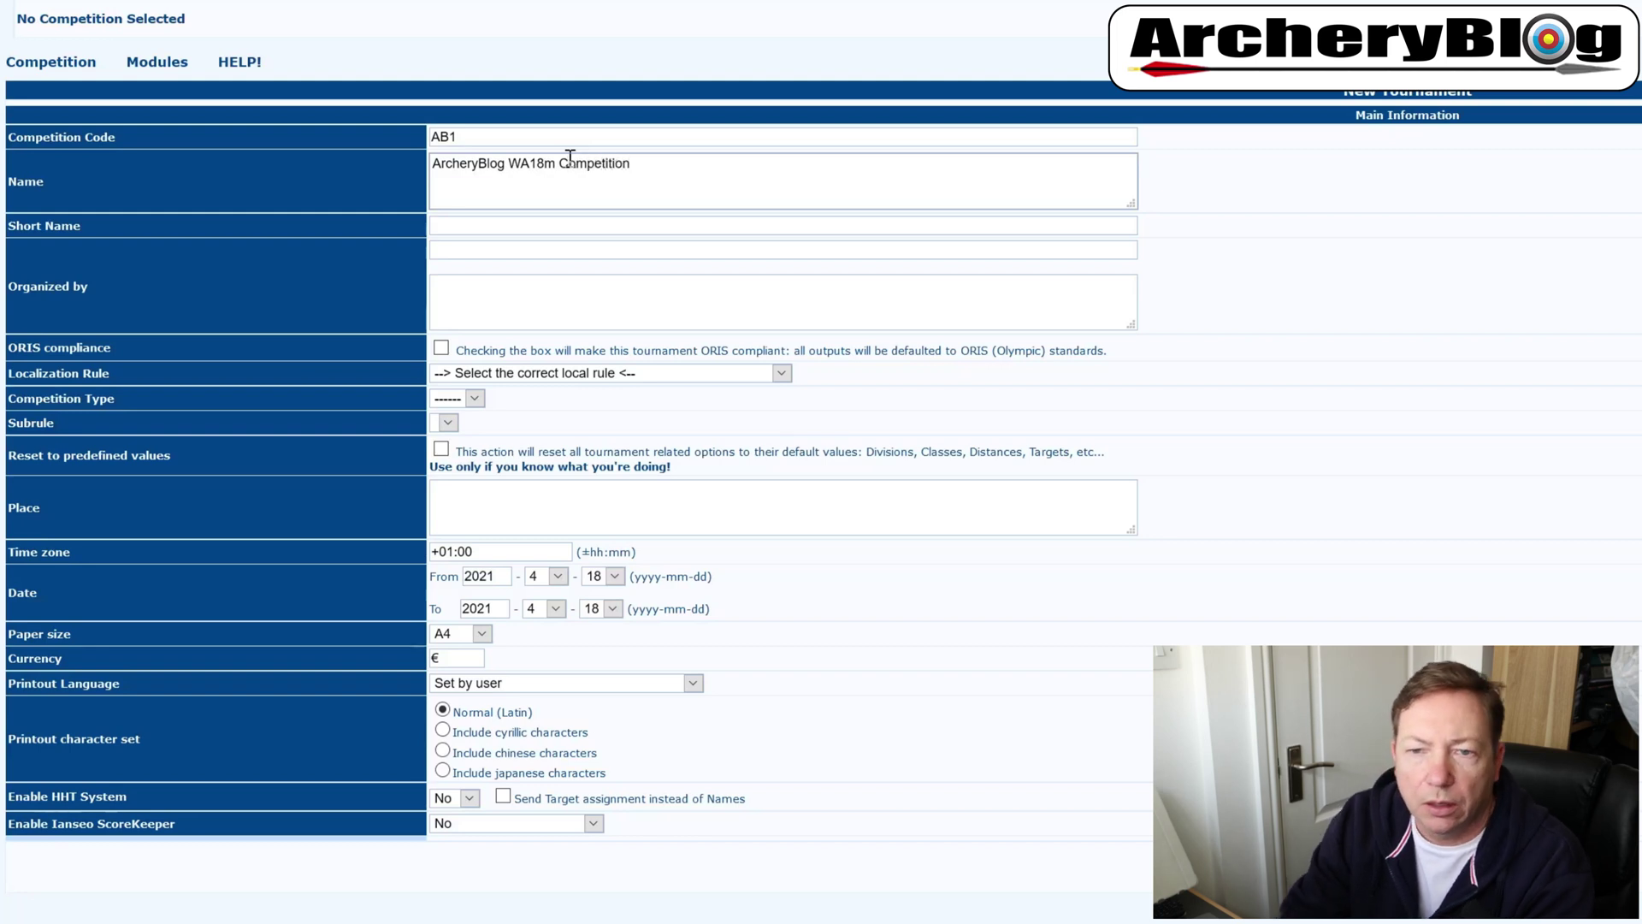
pyautogui.click(502, 225)
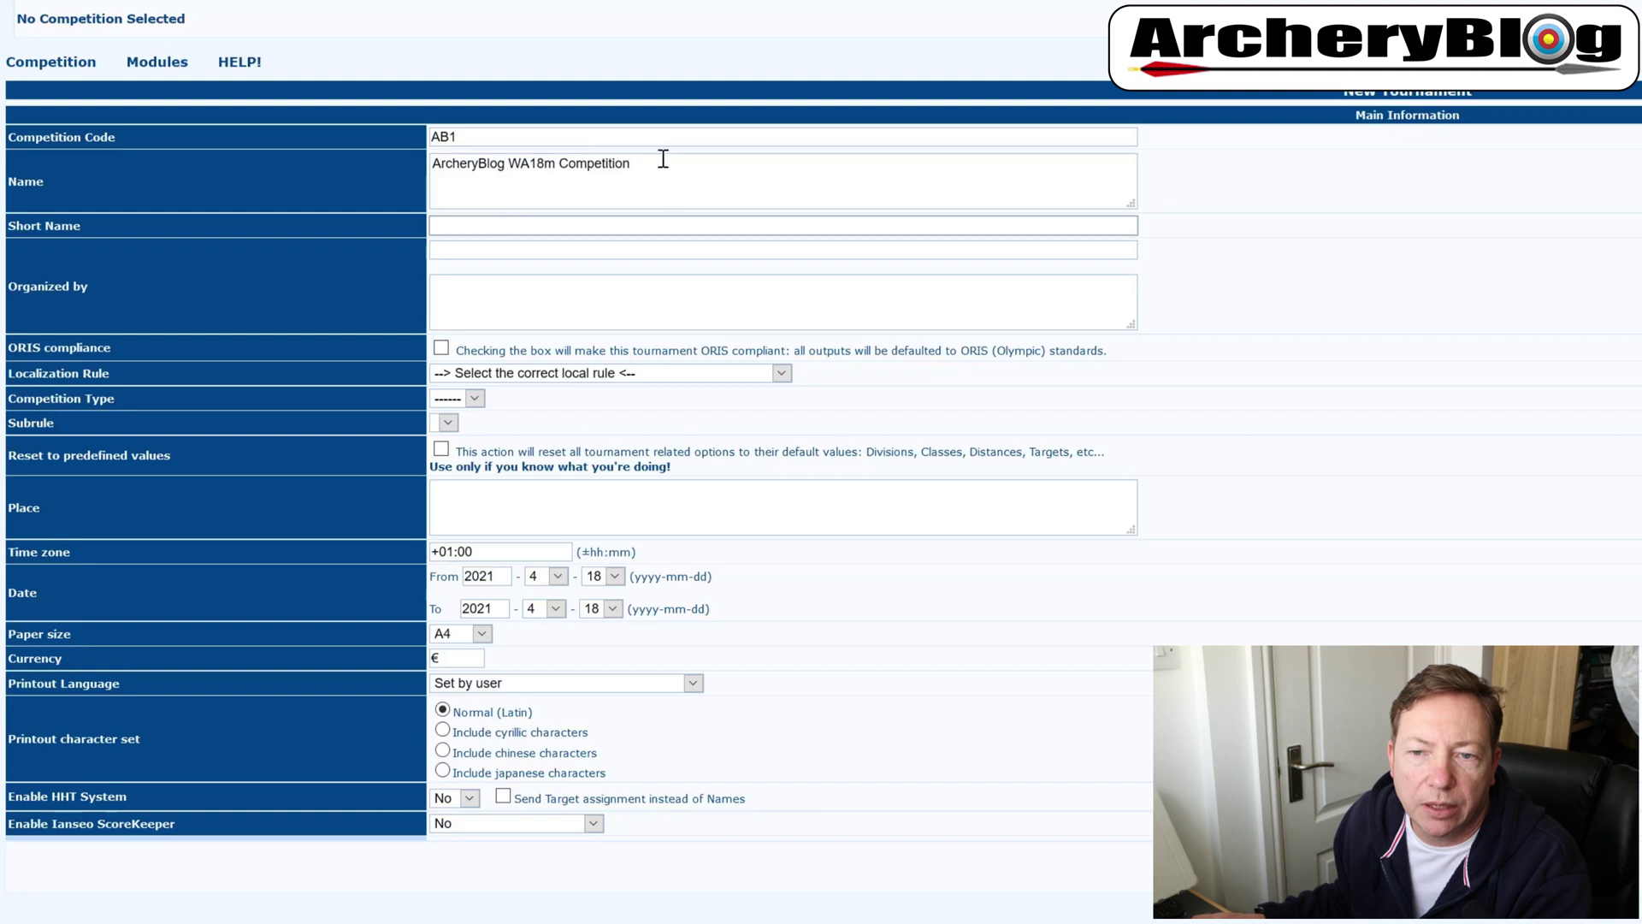
# Copy the competition name into the short name field.
pyautogui.moveTo(663, 162); pyautogui.dragTo(412, 147)
pyautogui.hotkey('ctrl', 'c')
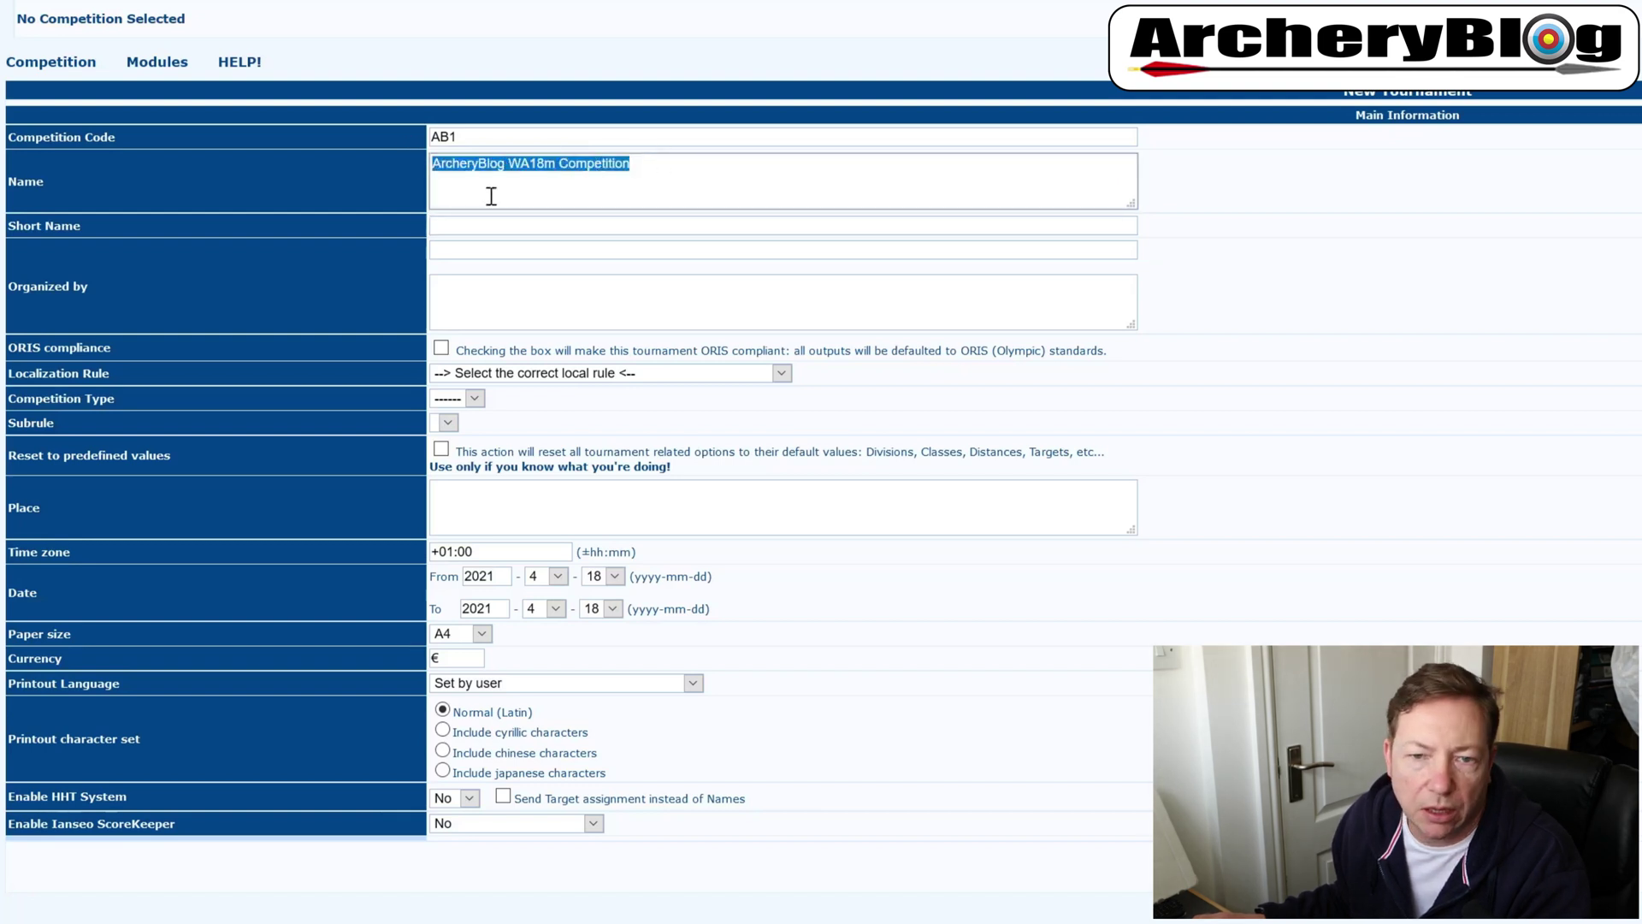
pyautogui.click(514, 225)
pyautogui.hotkey('ctrl', 'v')
pyautogui.click(495, 251)
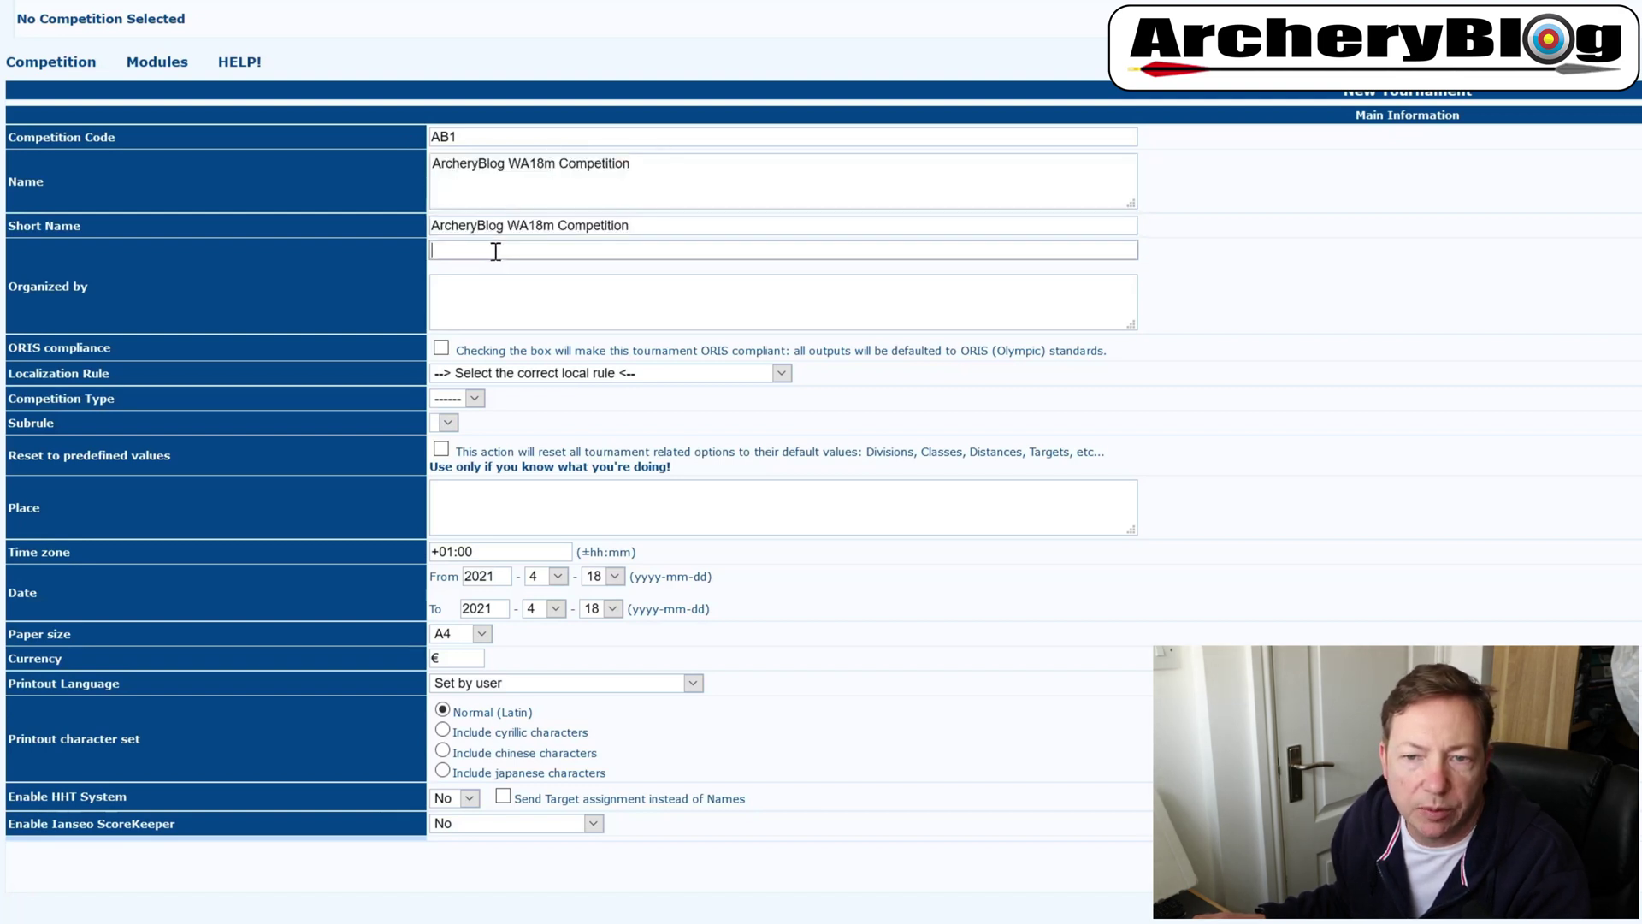
# Test the organiser code field's length limit with sample entries, then clear it.
pyautogui.click(513, 291)
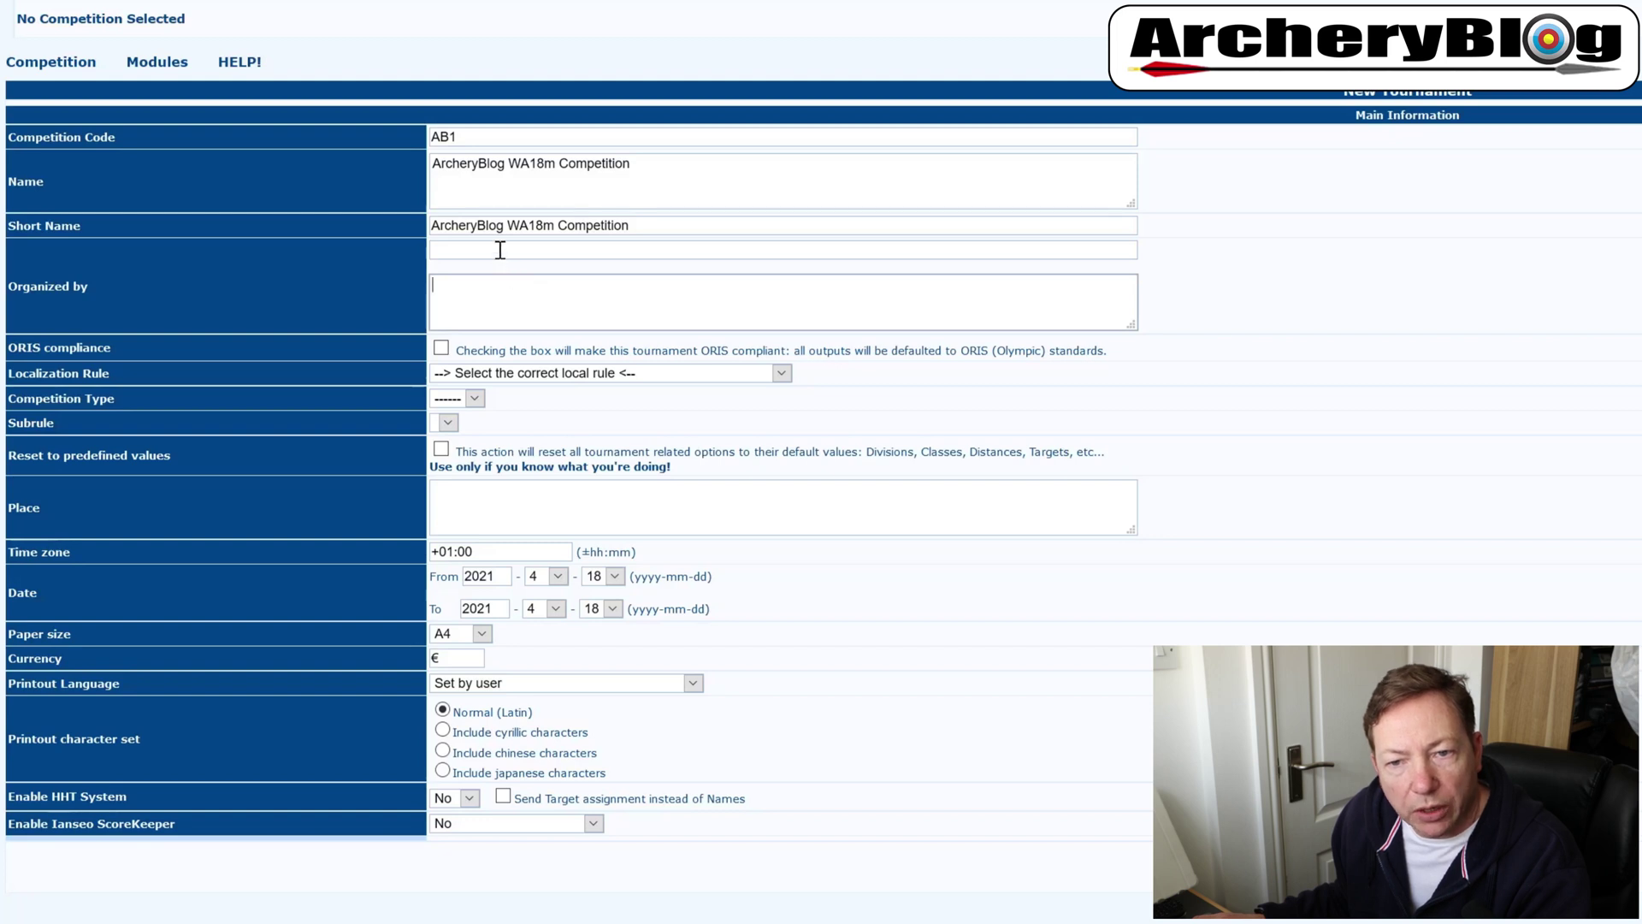
pyautogui.click(495, 253)
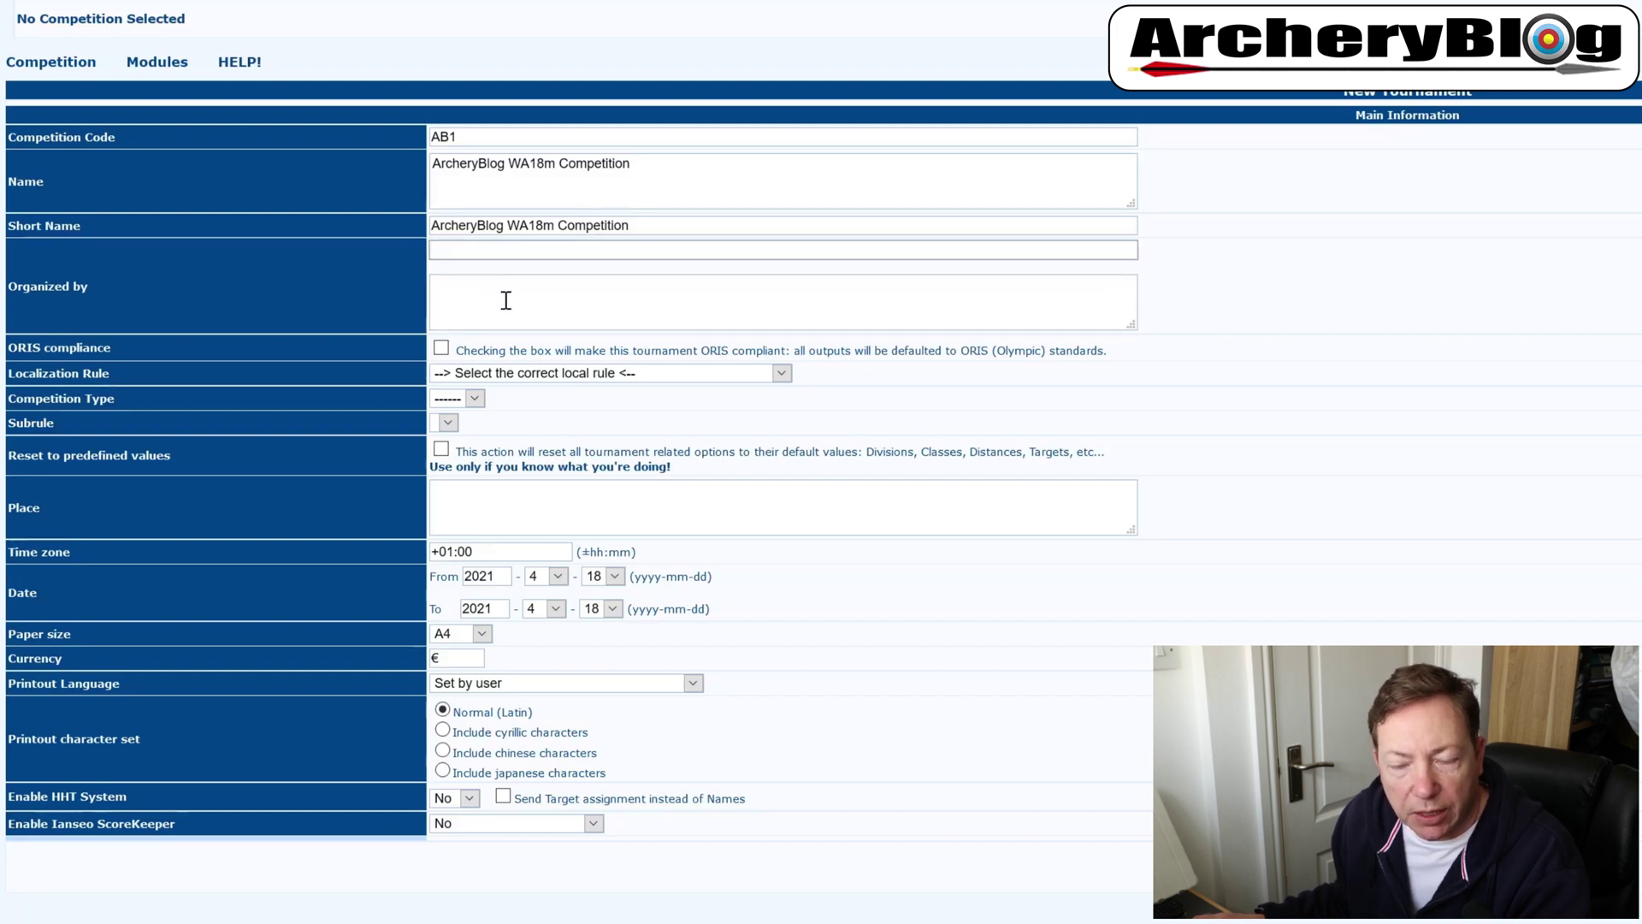
pyautogui.write('A')
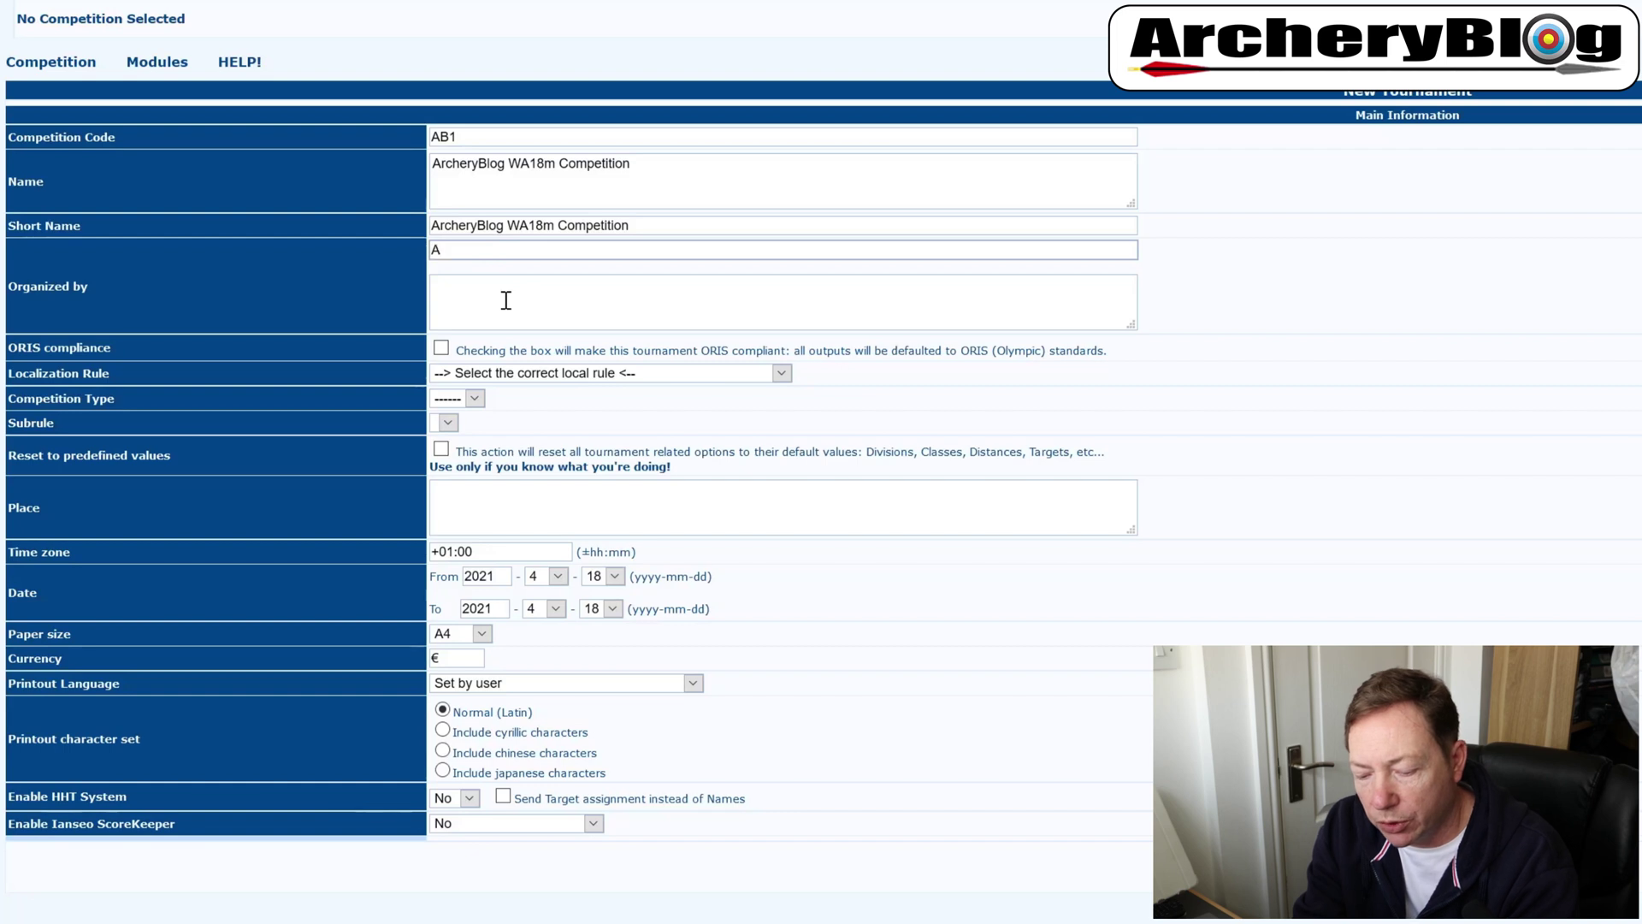
pyautogui.write('rcheryBlo')
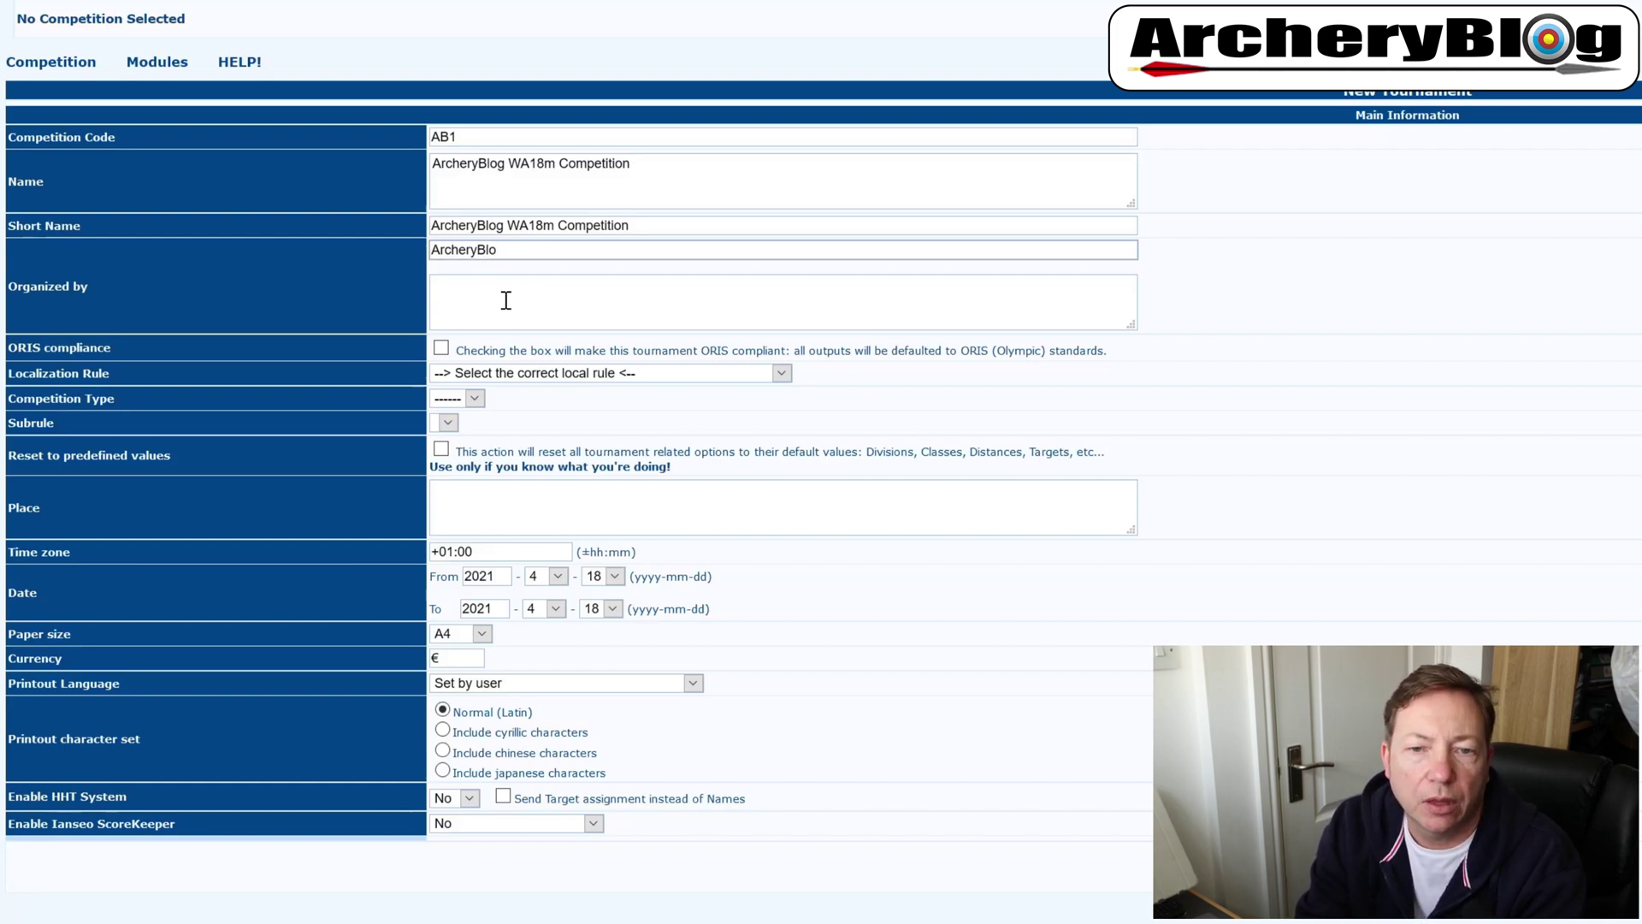
pyautogui.press('BackSpace')
pyautogui.press('BackSpace')
pyautogui.press('BackSpace')
pyautogui.press('BackSpace')
pyautogui.write('gggg')
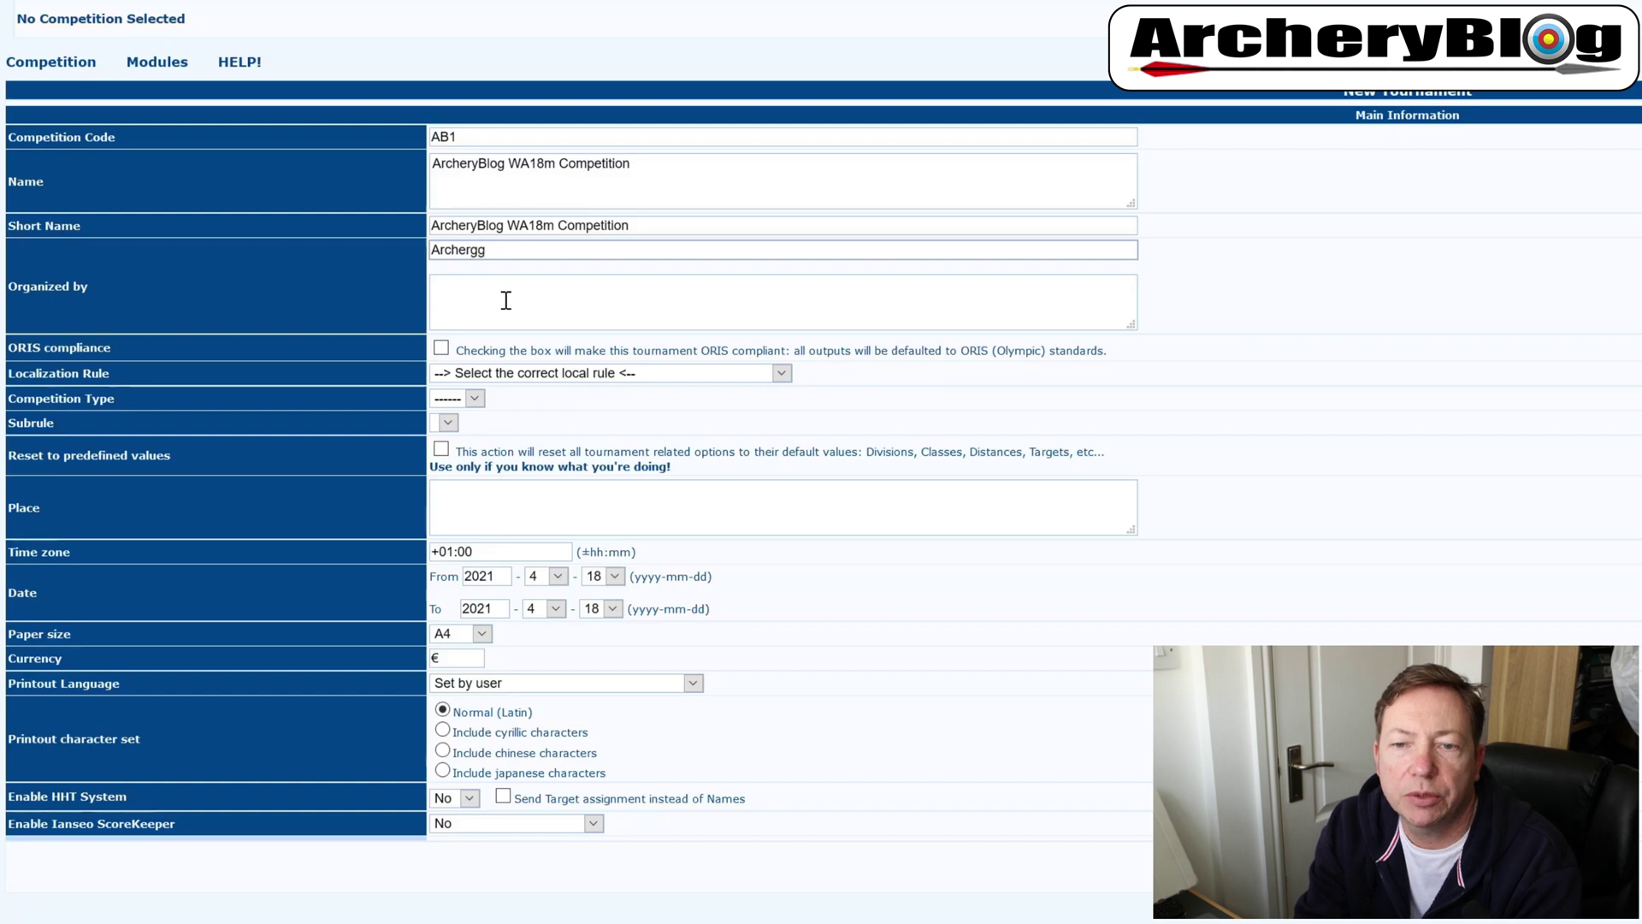
pyautogui.press('BackSpace')
pyautogui.press('BackSpace')
pyautogui.press('BackSpace')
pyautogui.press('BackSpace')
pyautogui.press('BackSpace')
pyautogui.press('BackSpace')
pyautogui.press('BackSpace')
pyautogui.press('BackSpace')
pyautogui.press('BackSpace')
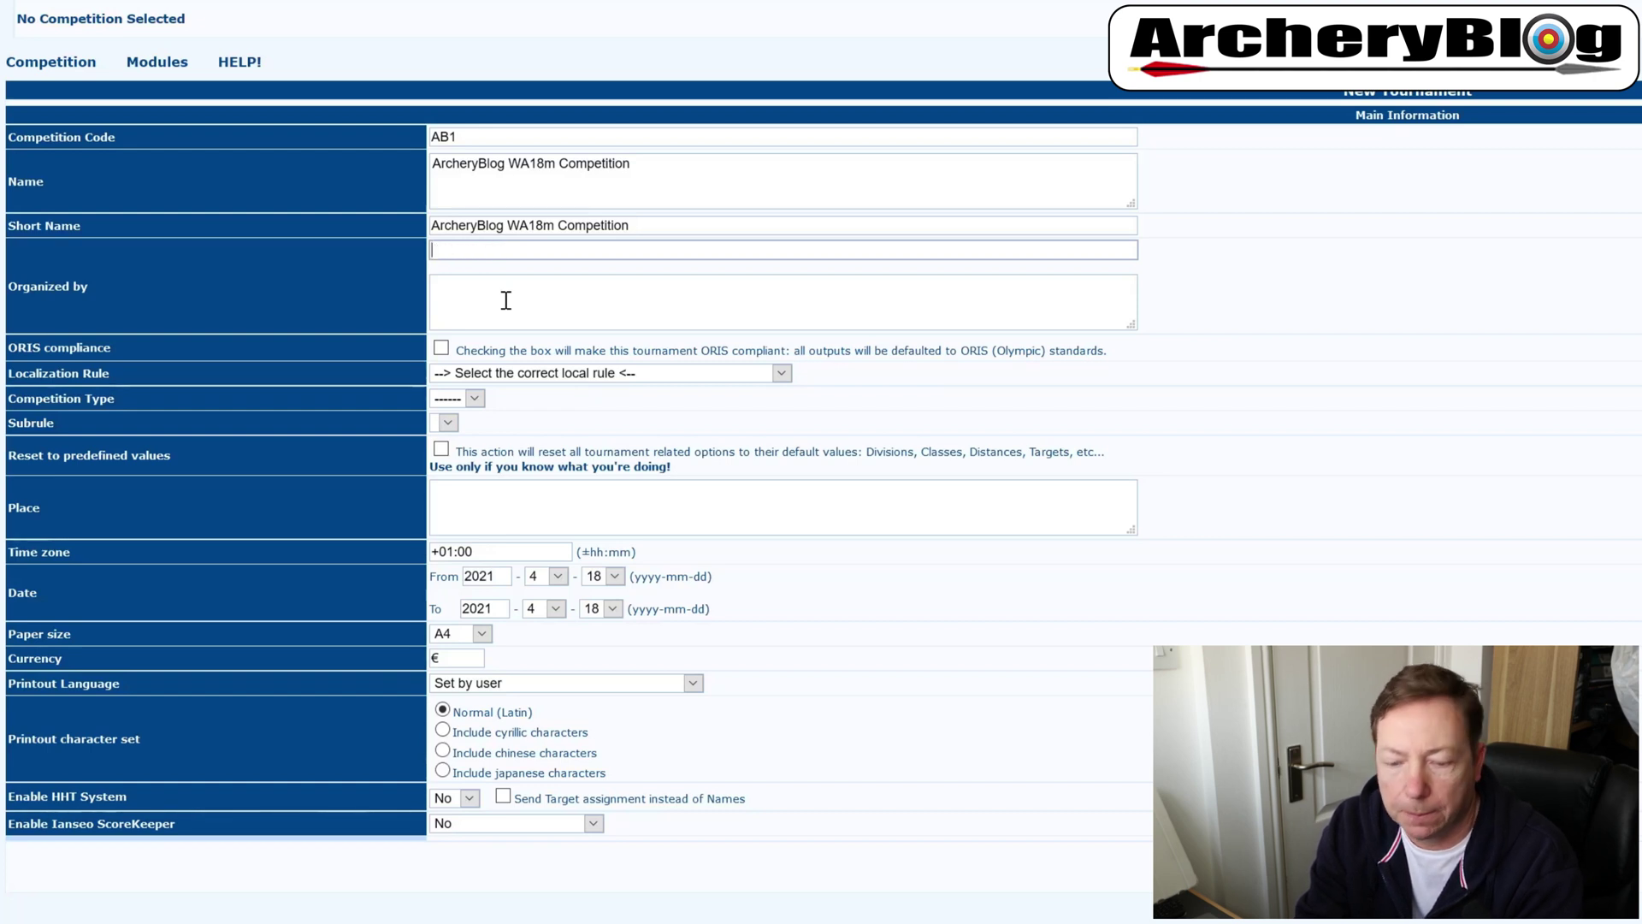
pyautogui.write('1234567898')
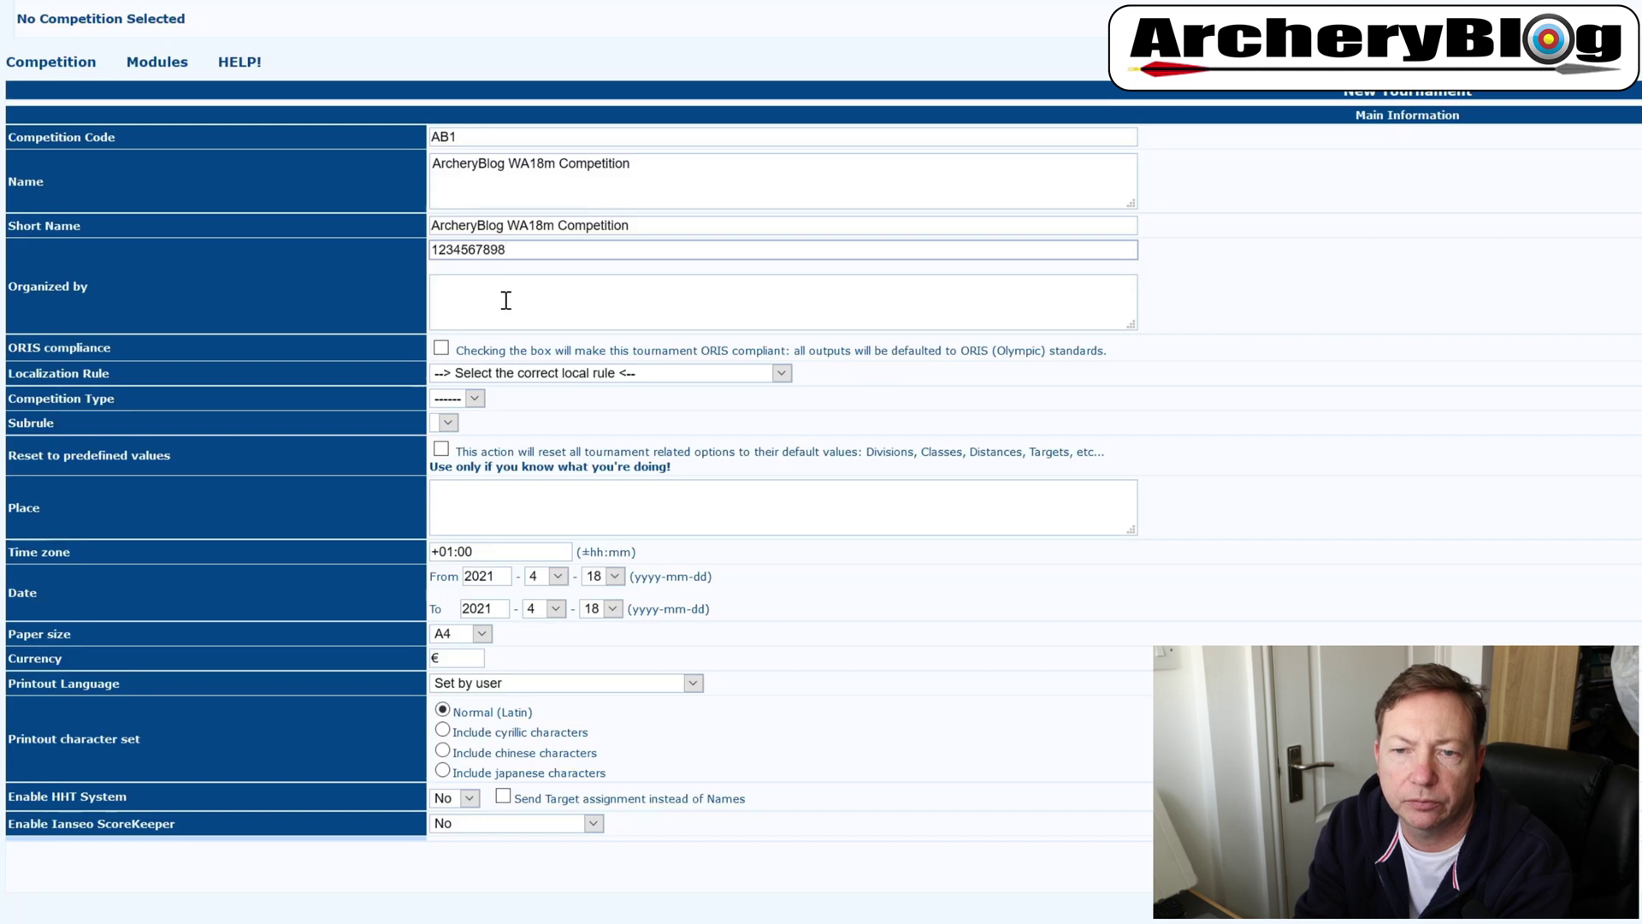
pyautogui.press('BackSpace')
pyautogui.write('0')
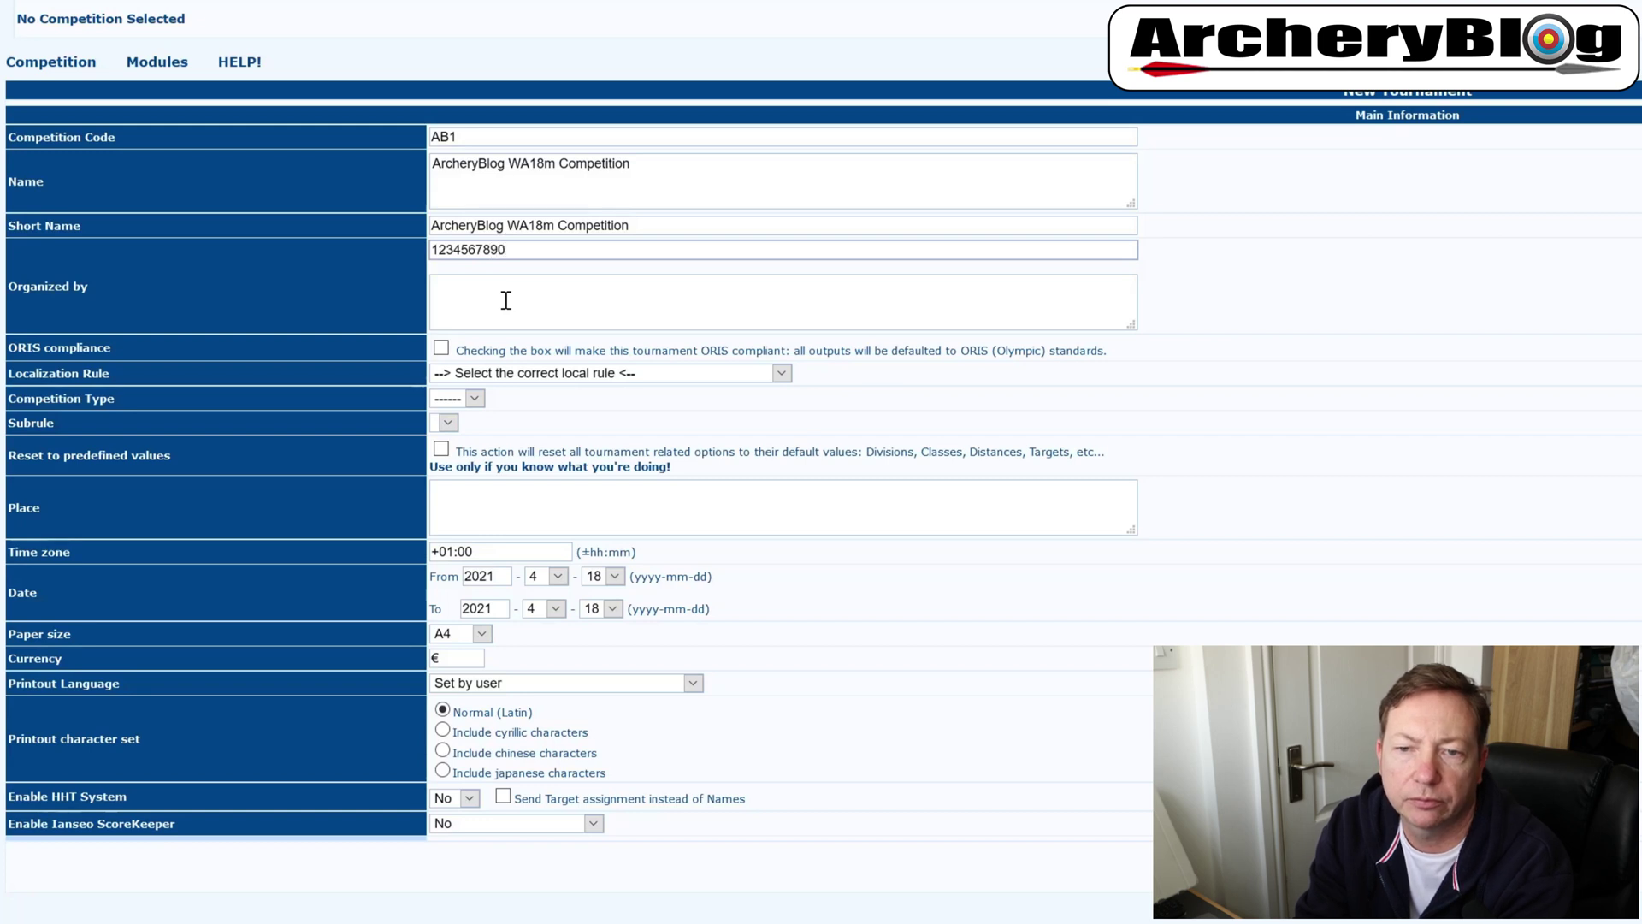
pyautogui.press('BackSpace')
pyautogui.press('BackSpace')
pyautogui.press('BackSpace')
pyautogui.press('BackSpace')
pyautogui.press('BackSpace')
pyautogui.press('BackSpace')
pyautogui.press('BackSpace')
pyautogui.press('BackSpace')
pyautogui.press('BackSpace')
pyautogui.press('BackSpace')
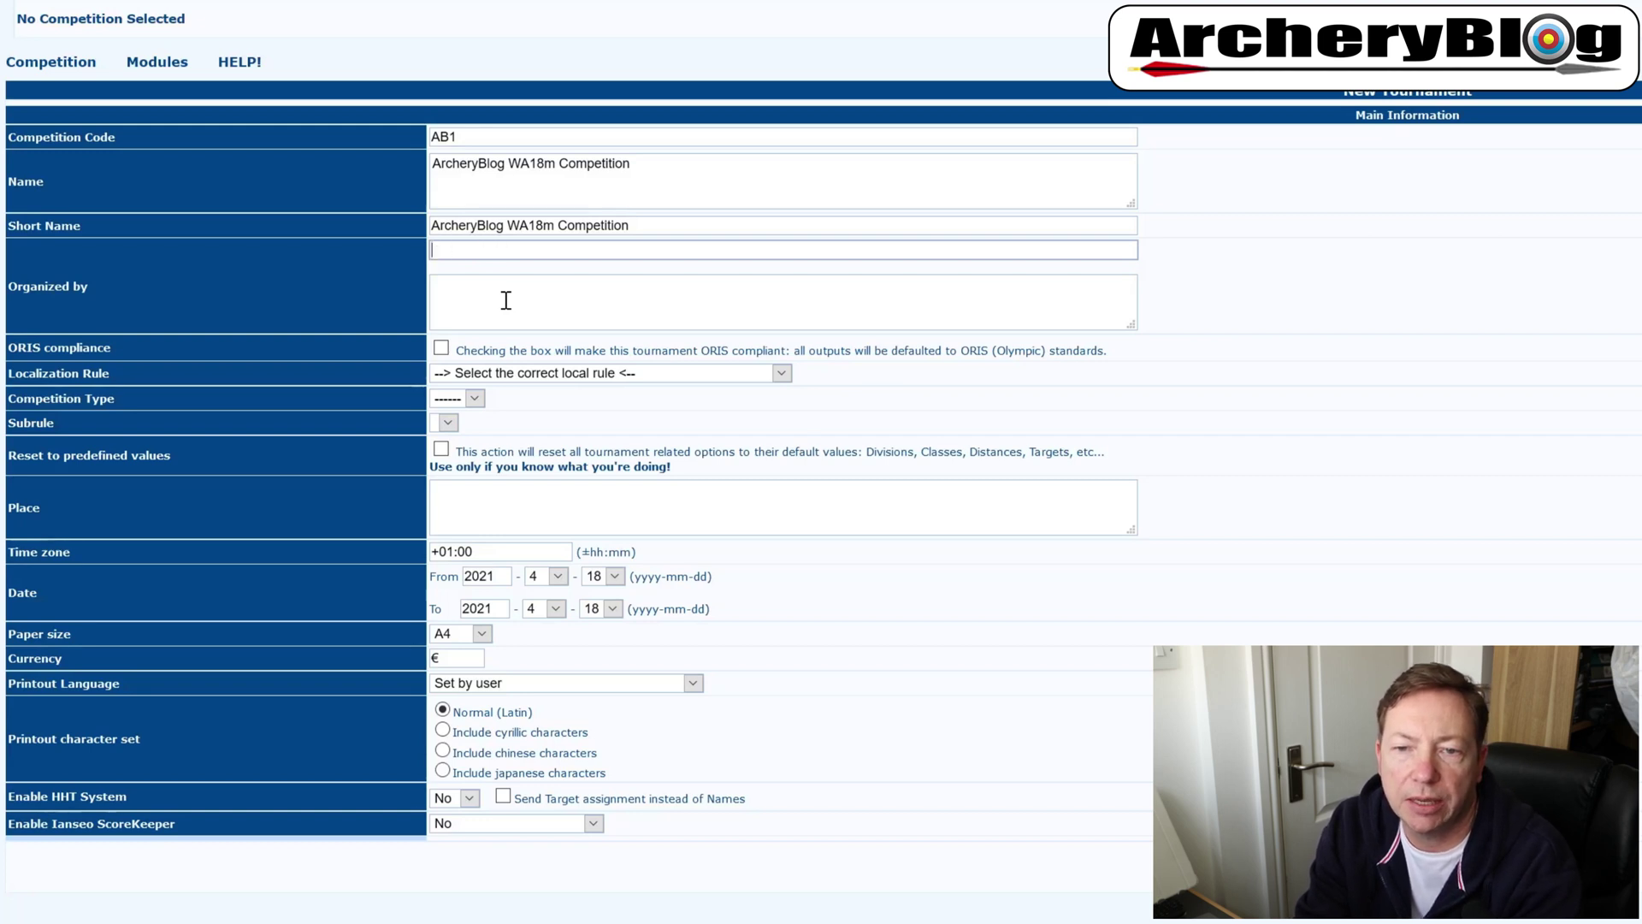
# Enter ArcheryB as the short organiser code.
pyautogui.write('ArcheryBlo')
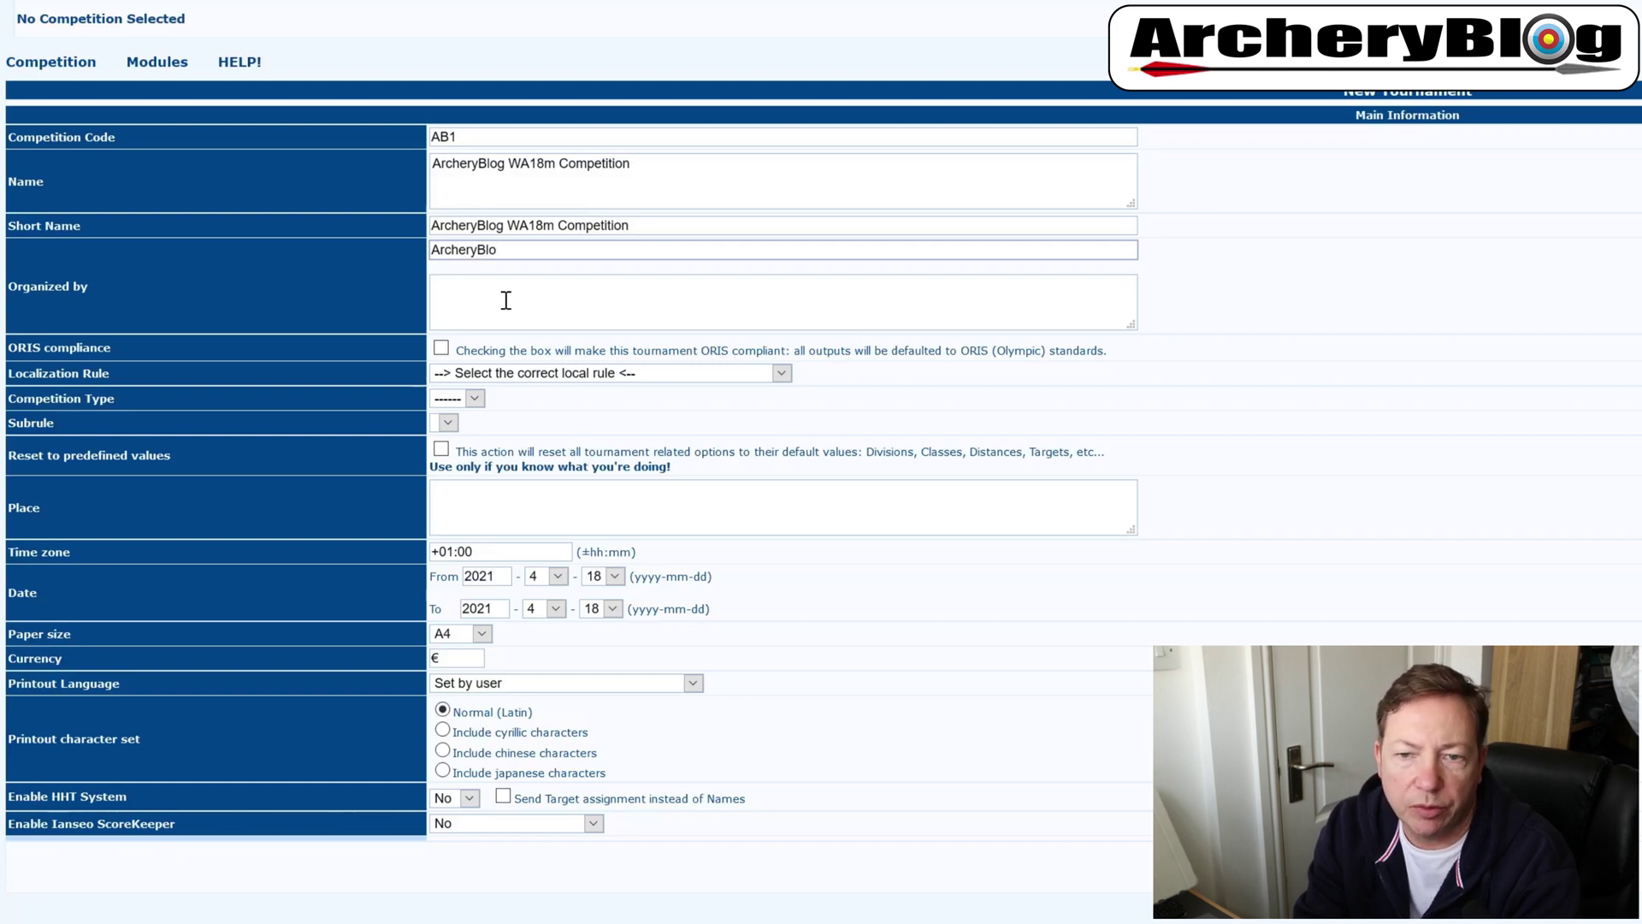
pyautogui.press('BackSpace')
pyautogui.press('BackSpace')
pyautogui.press('BackSpace')
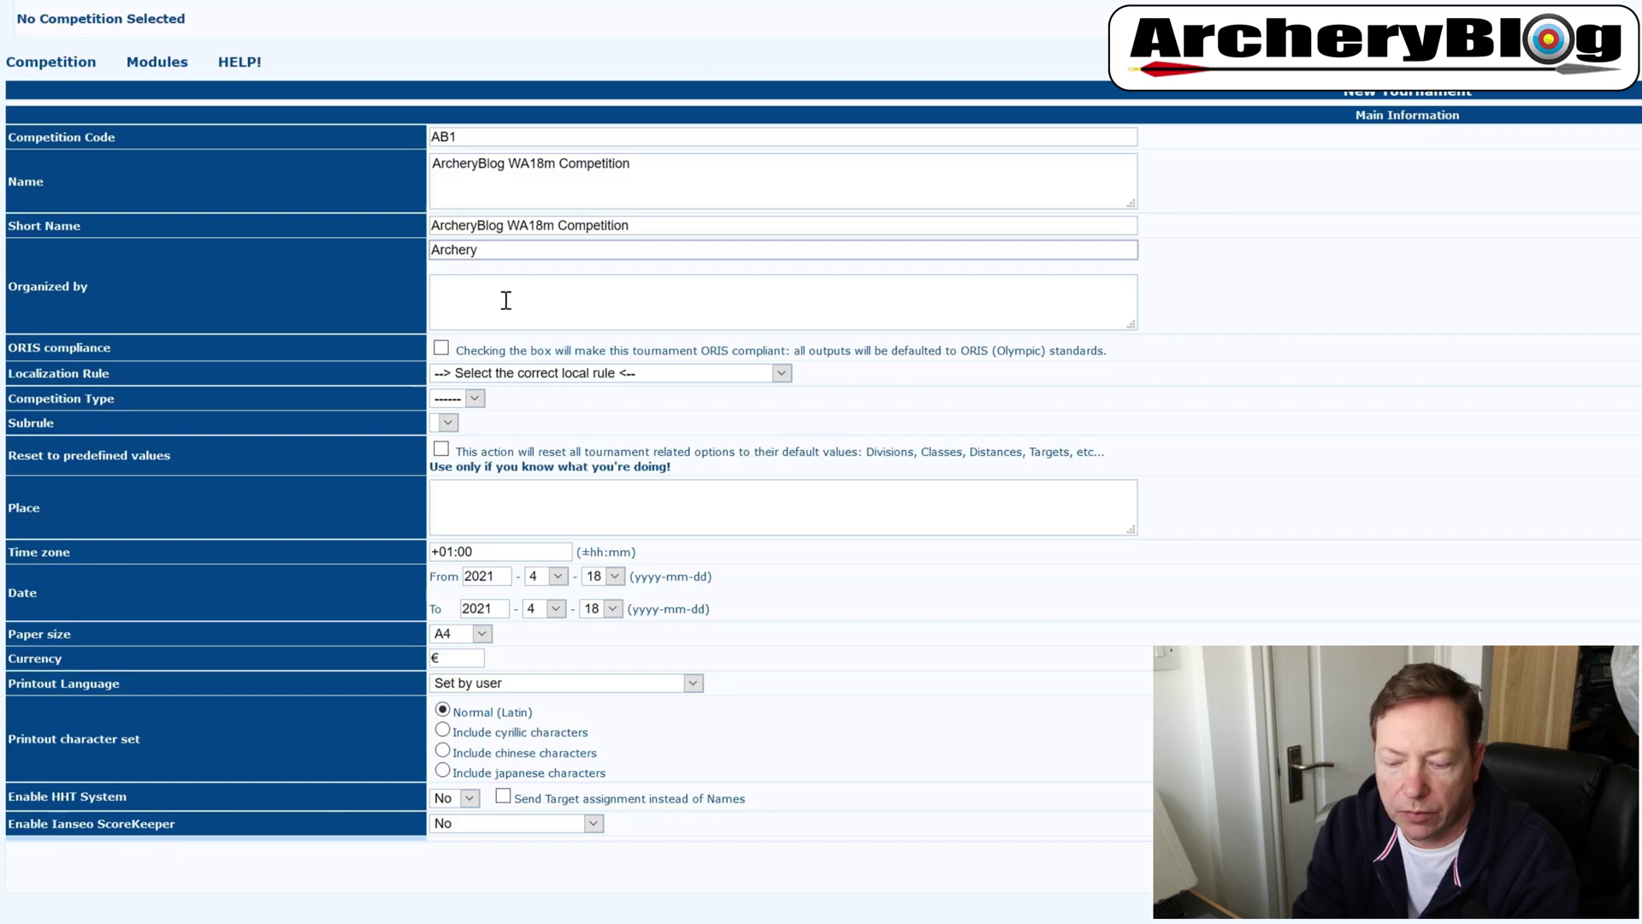
pyautogui.write('B')
pyautogui.click(506, 300)
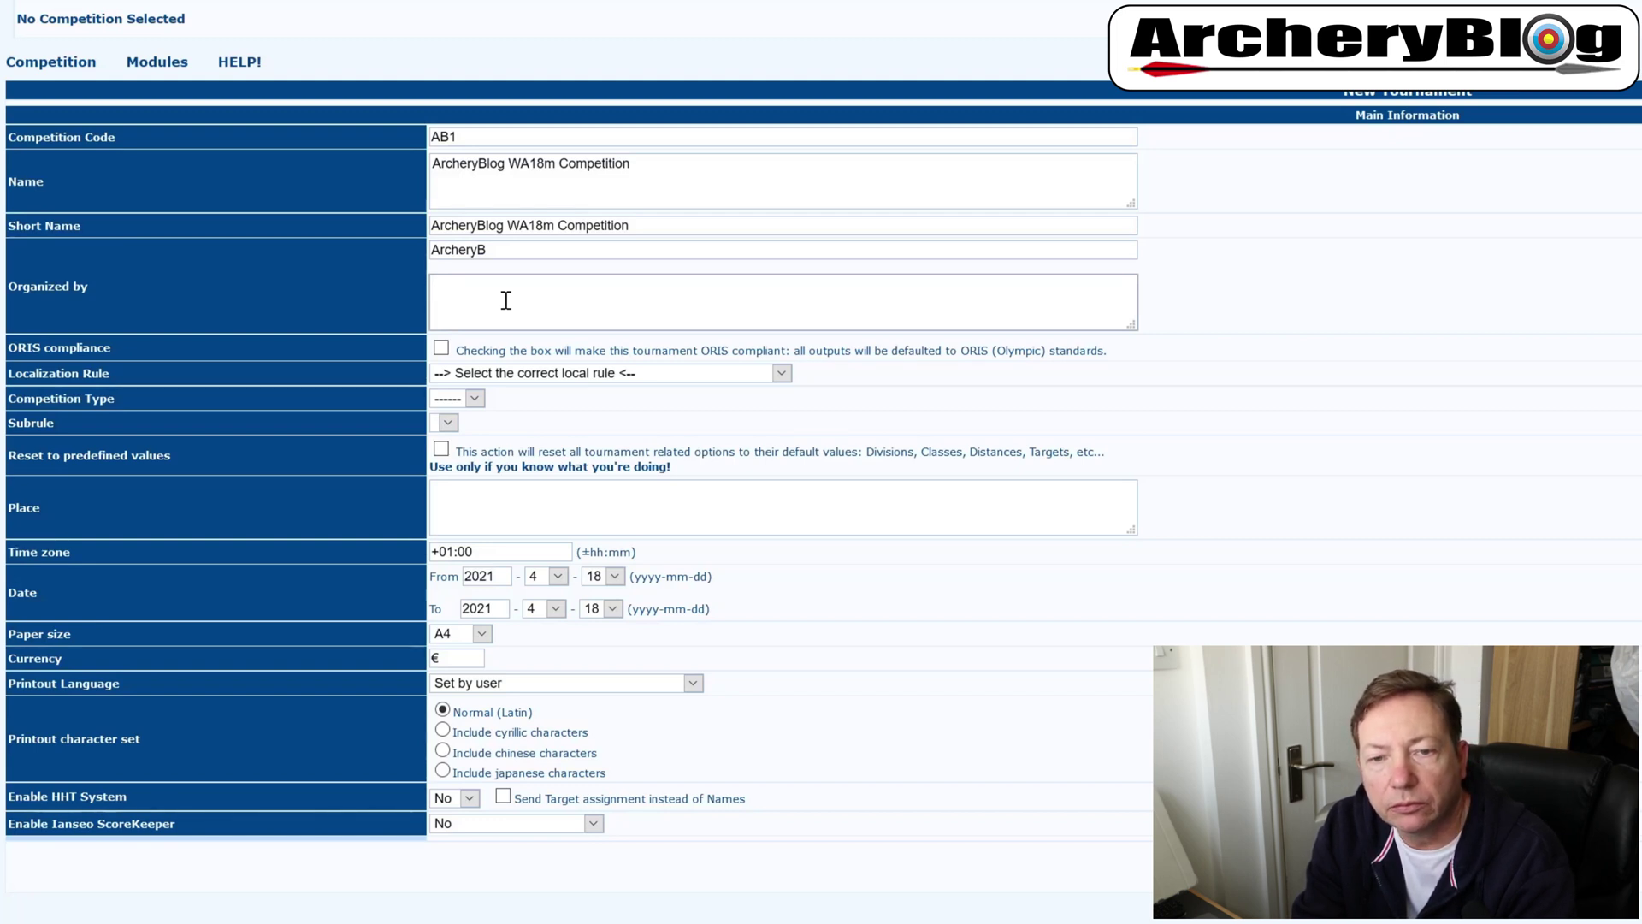
# Type 'Archery Blog UK' as the full organiser name.
pyautogui.write('Ar')
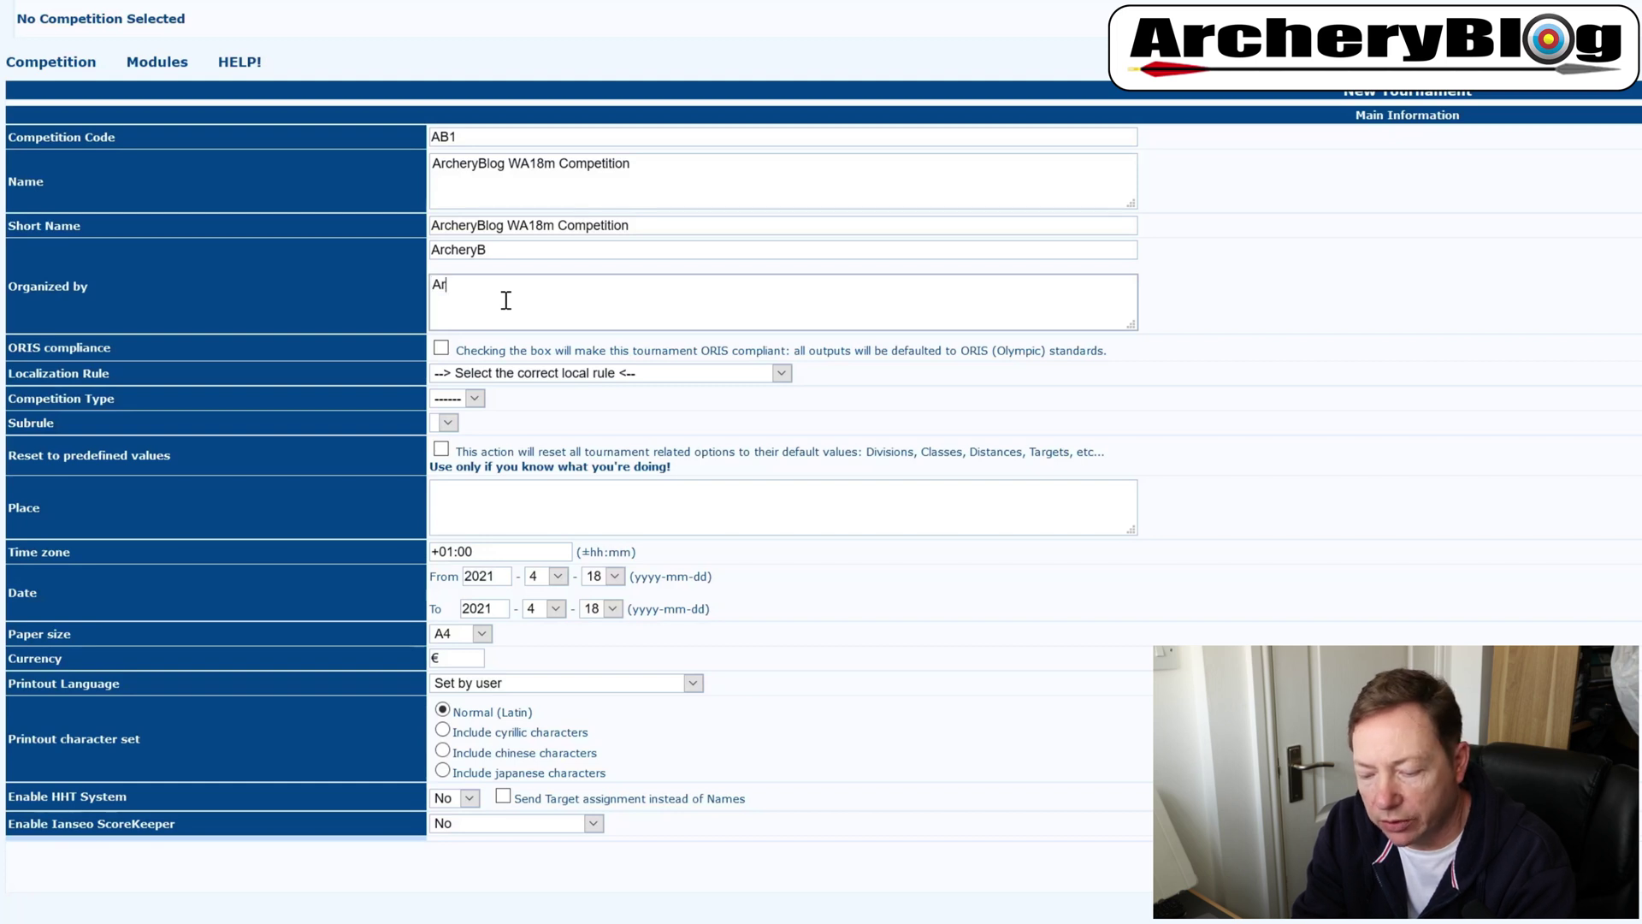
pyautogui.write('chery')
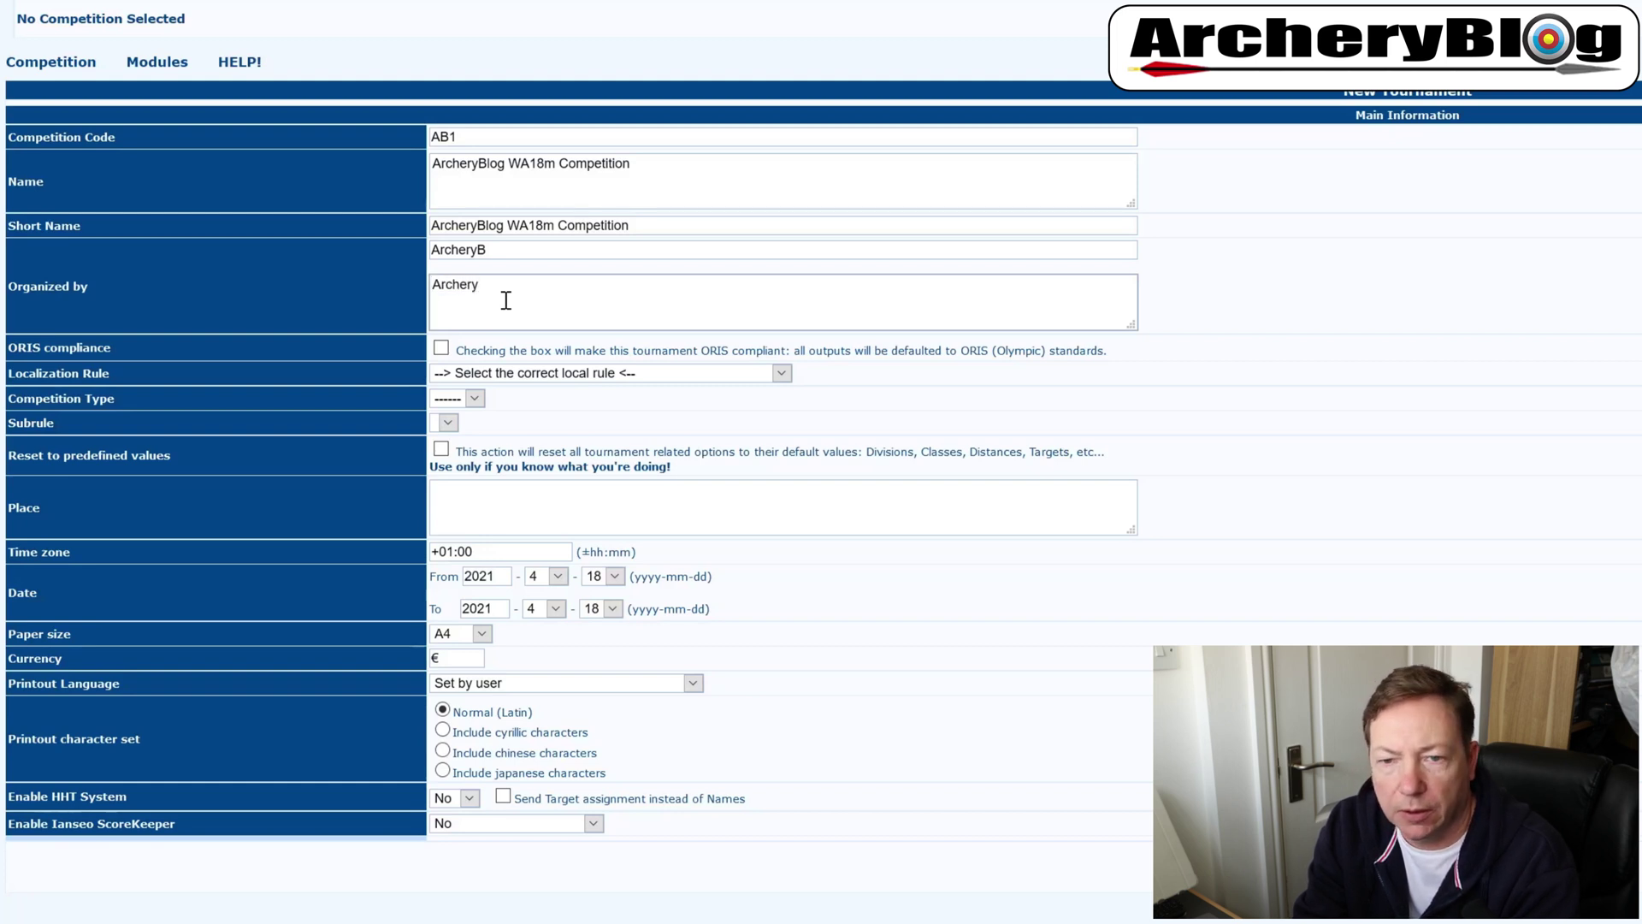
pyautogui.write(' Blog')
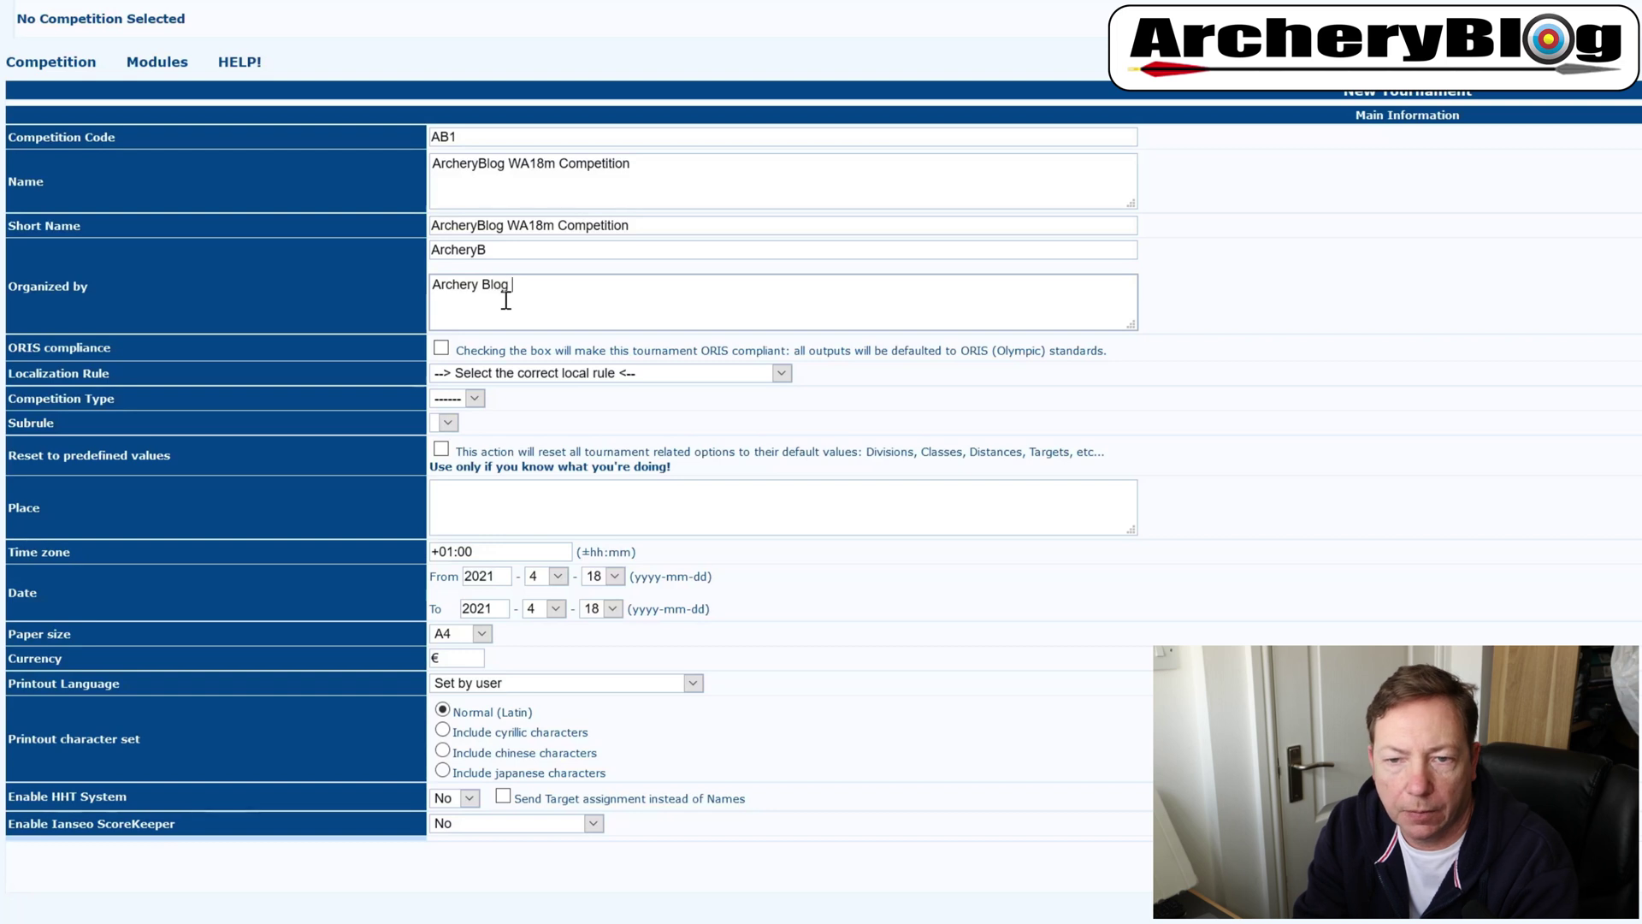
pyautogui.write(' UK')
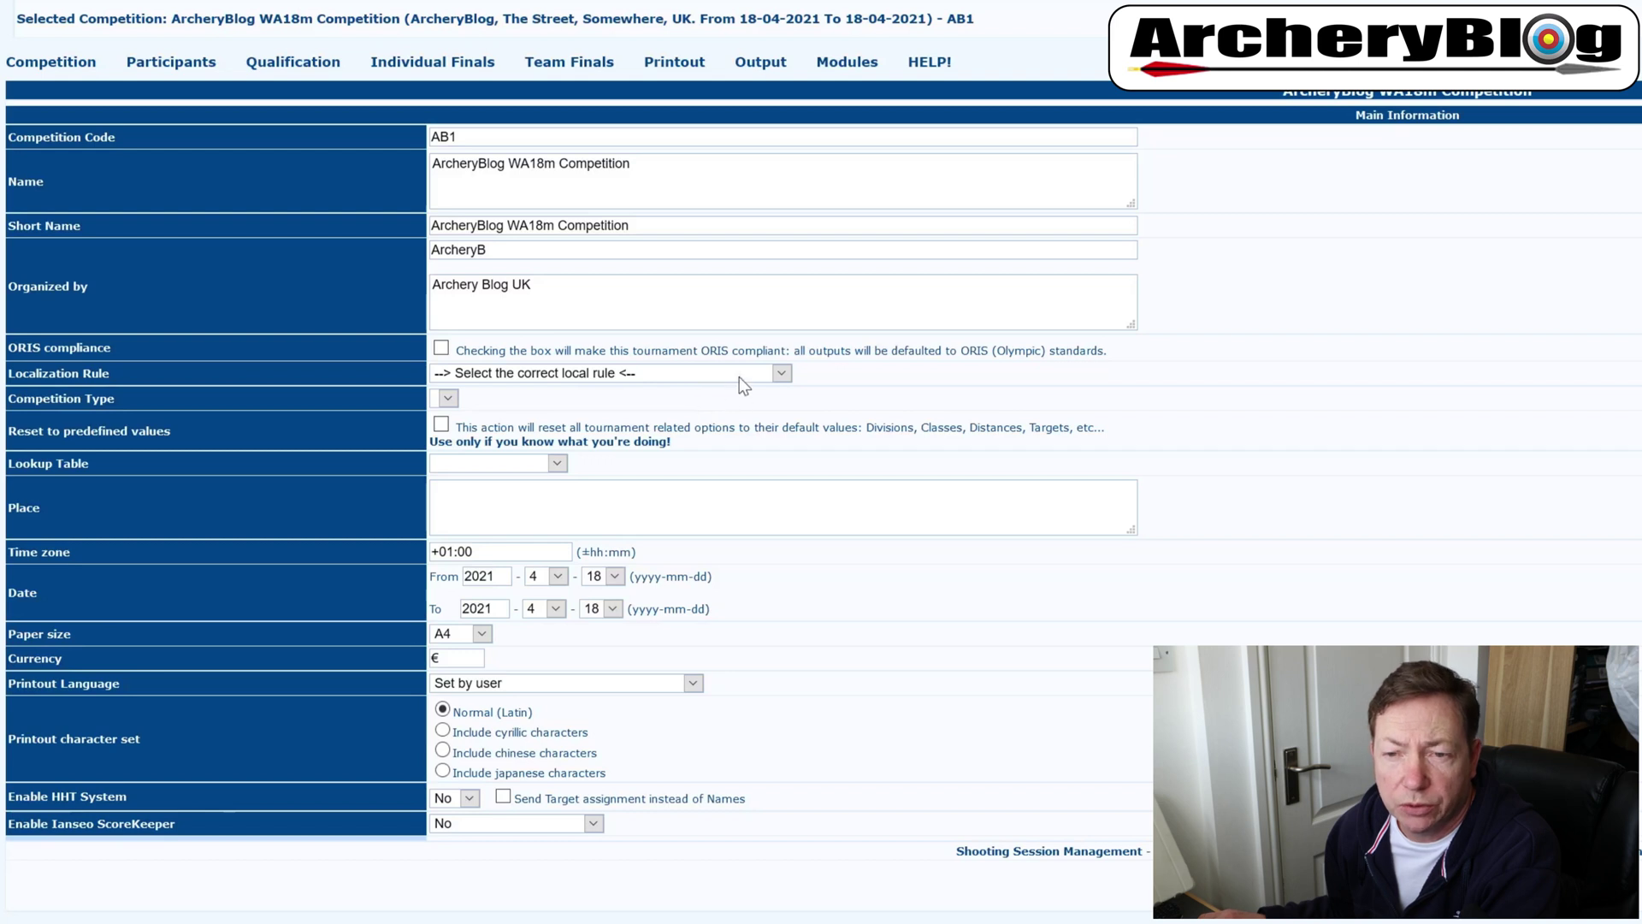
# Try World Archery rules, then switch localization to ArcheryGB Tournament Rules and list its round types.
pyautogui.click(779, 375)
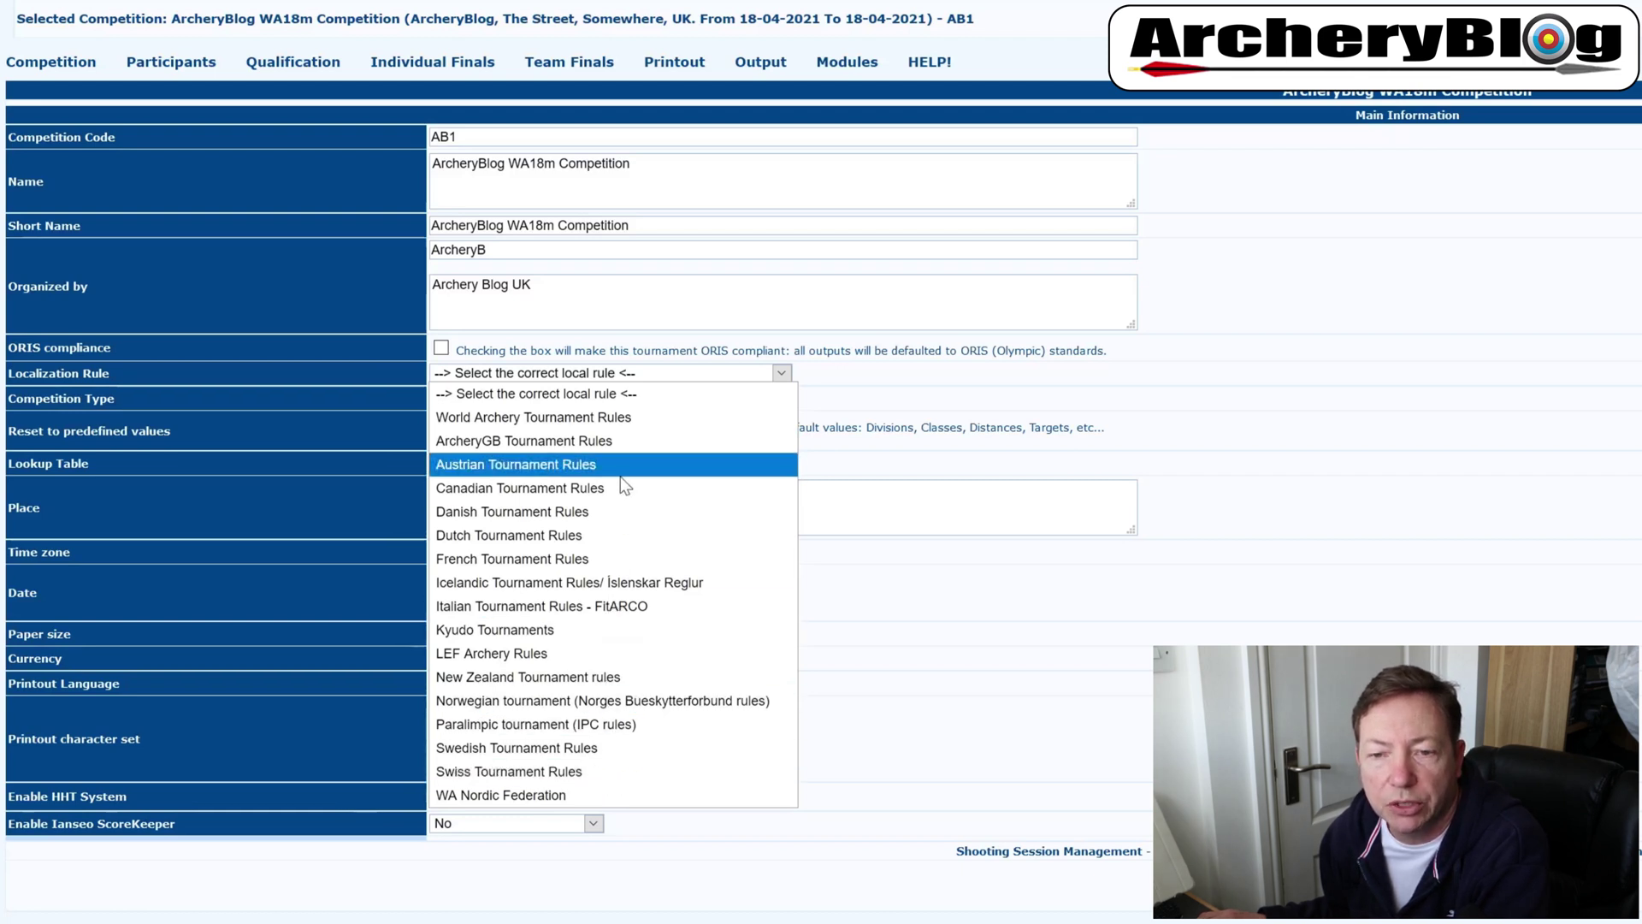
pyautogui.click(674, 430)
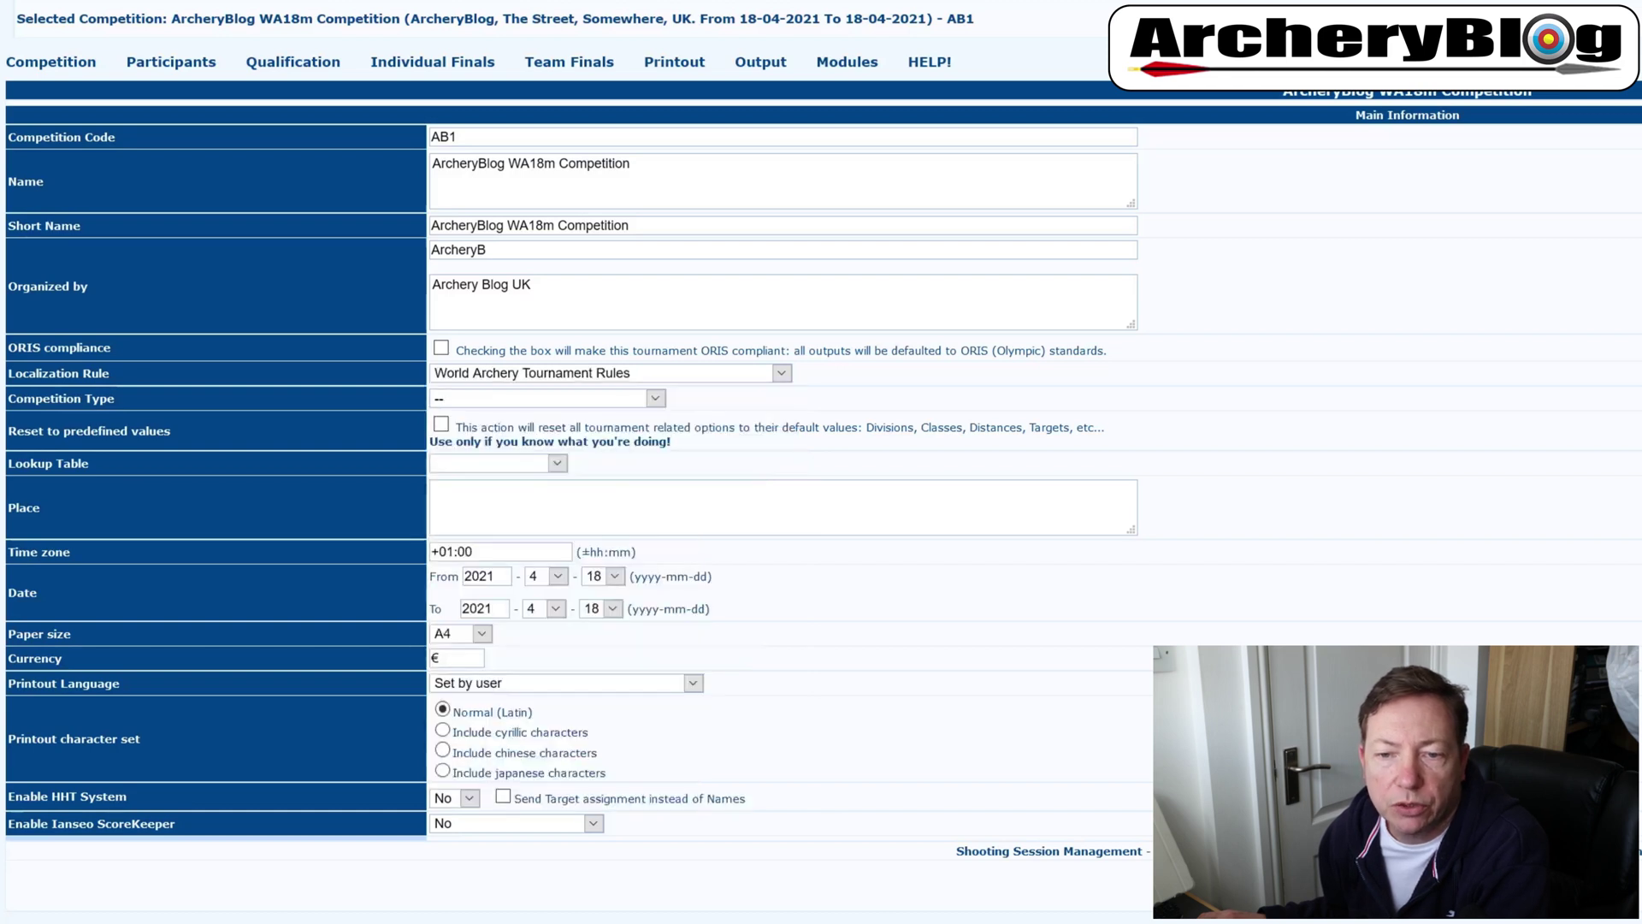
pyautogui.click(656, 399)
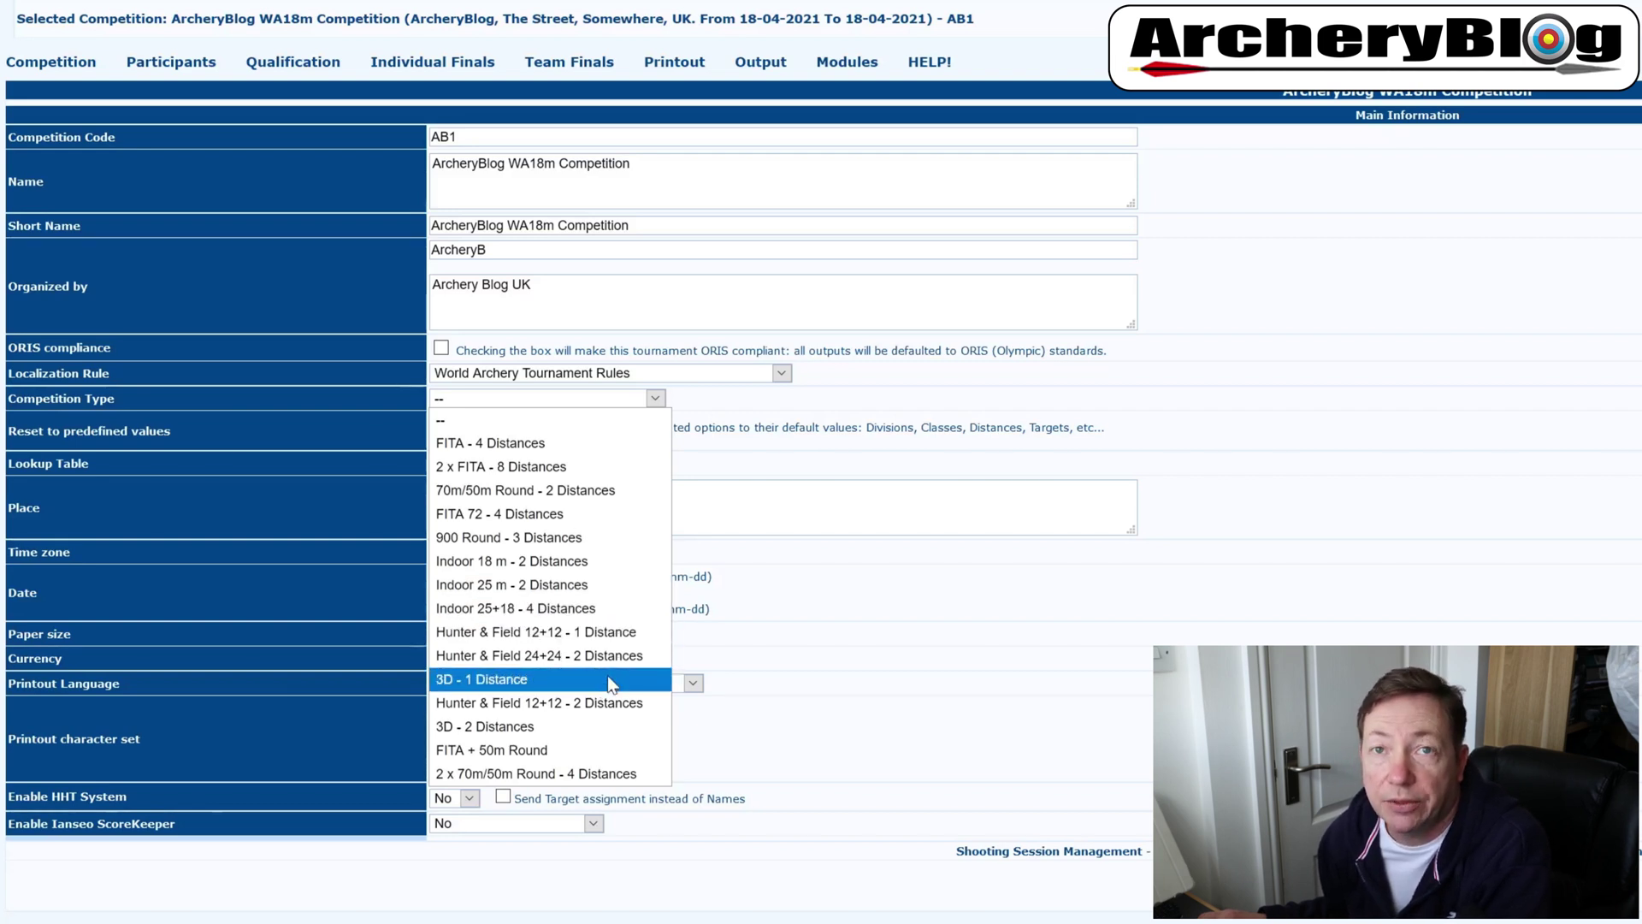
pyautogui.click(741, 375)
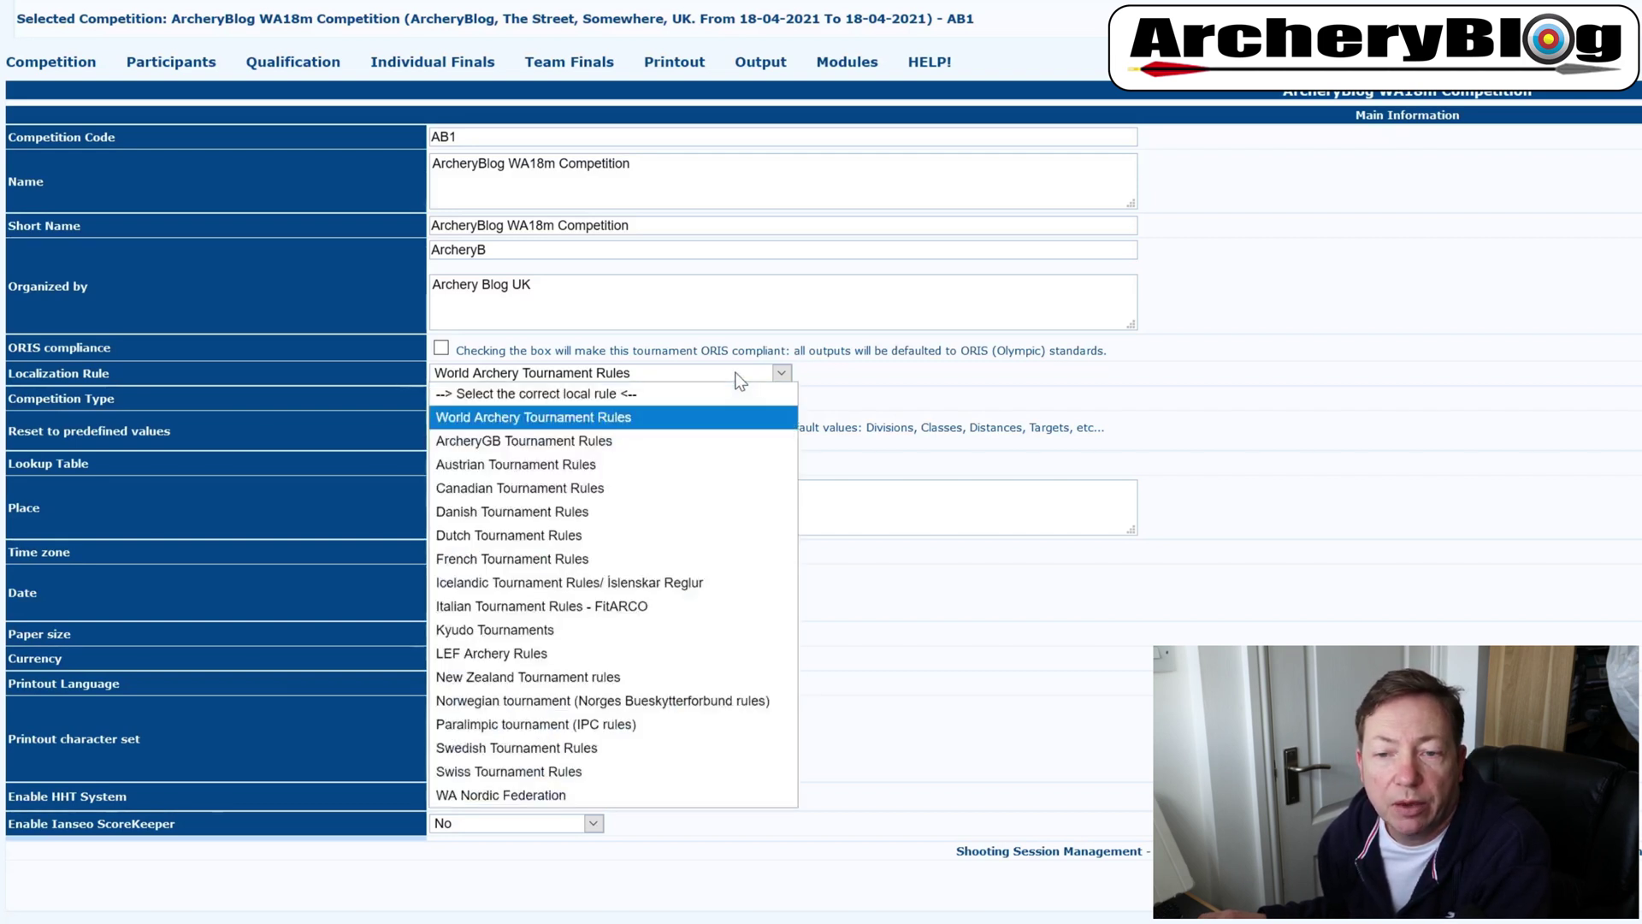
pyautogui.click(650, 442)
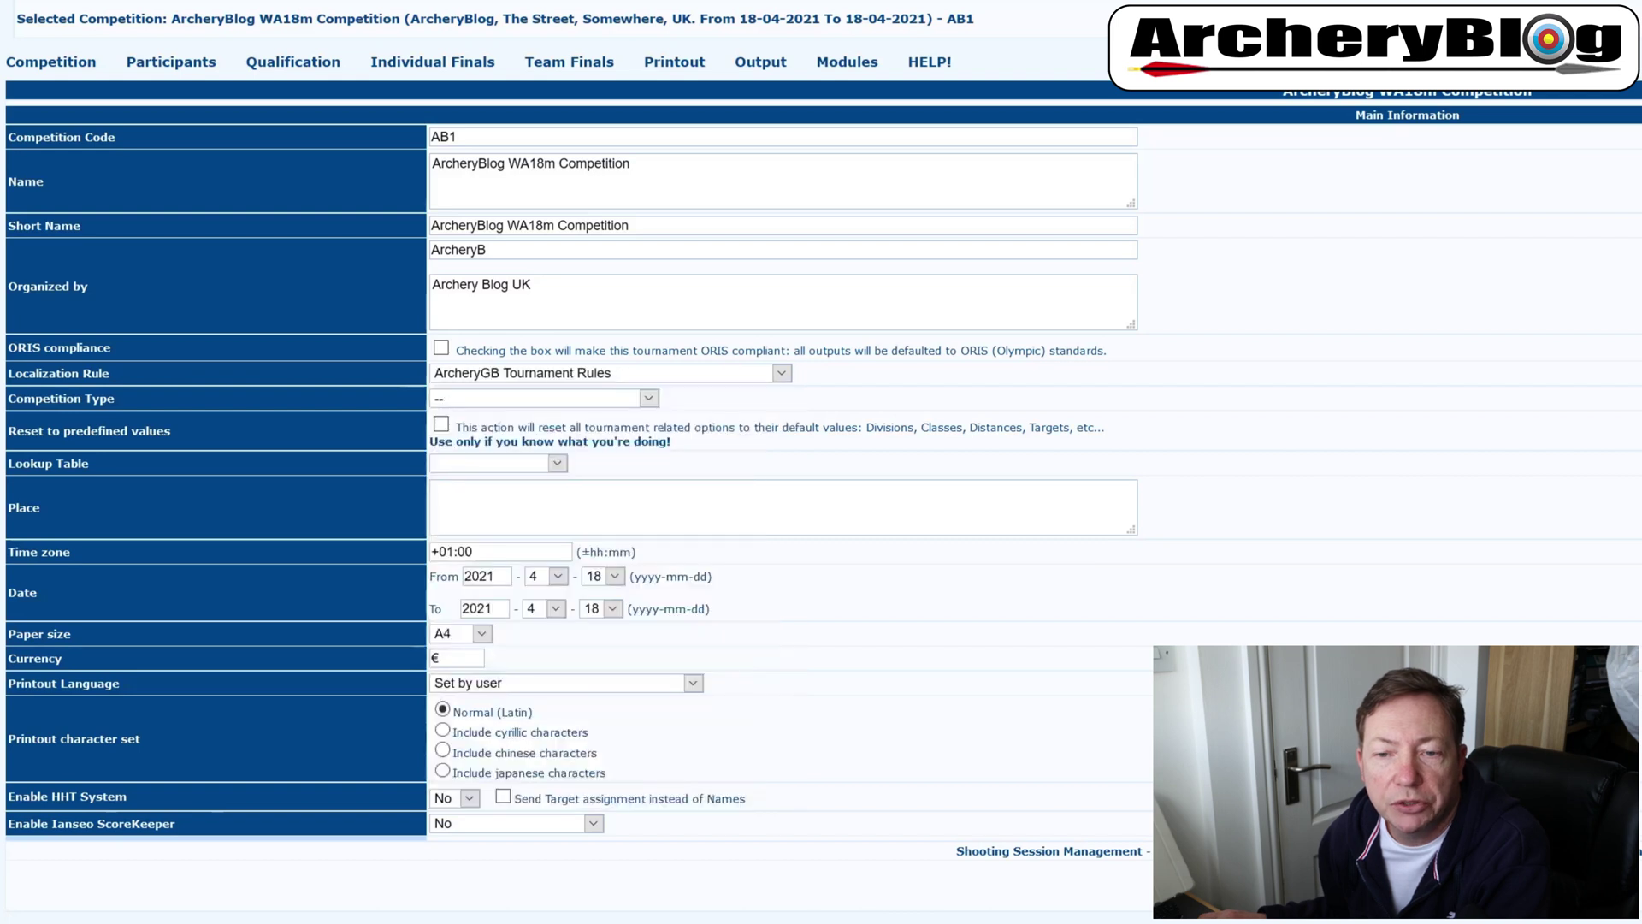
pyautogui.click(648, 402)
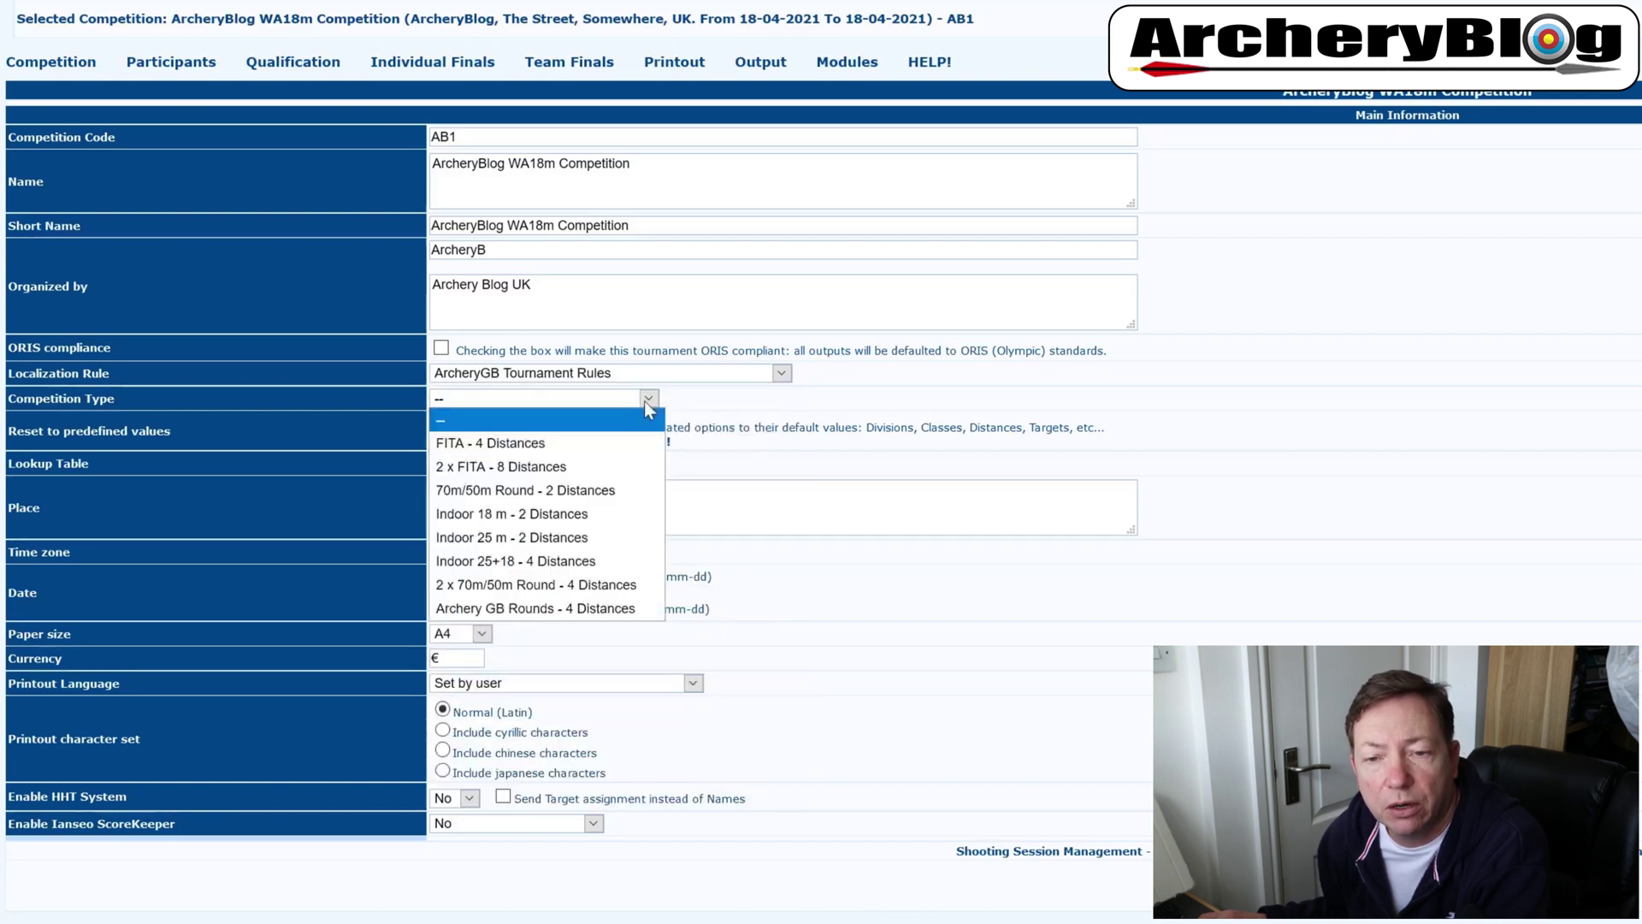
# Pick Archery GB Rounds - 4 Distances, check its subrules, then reopen the local rules list.
pyautogui.click(642, 609)
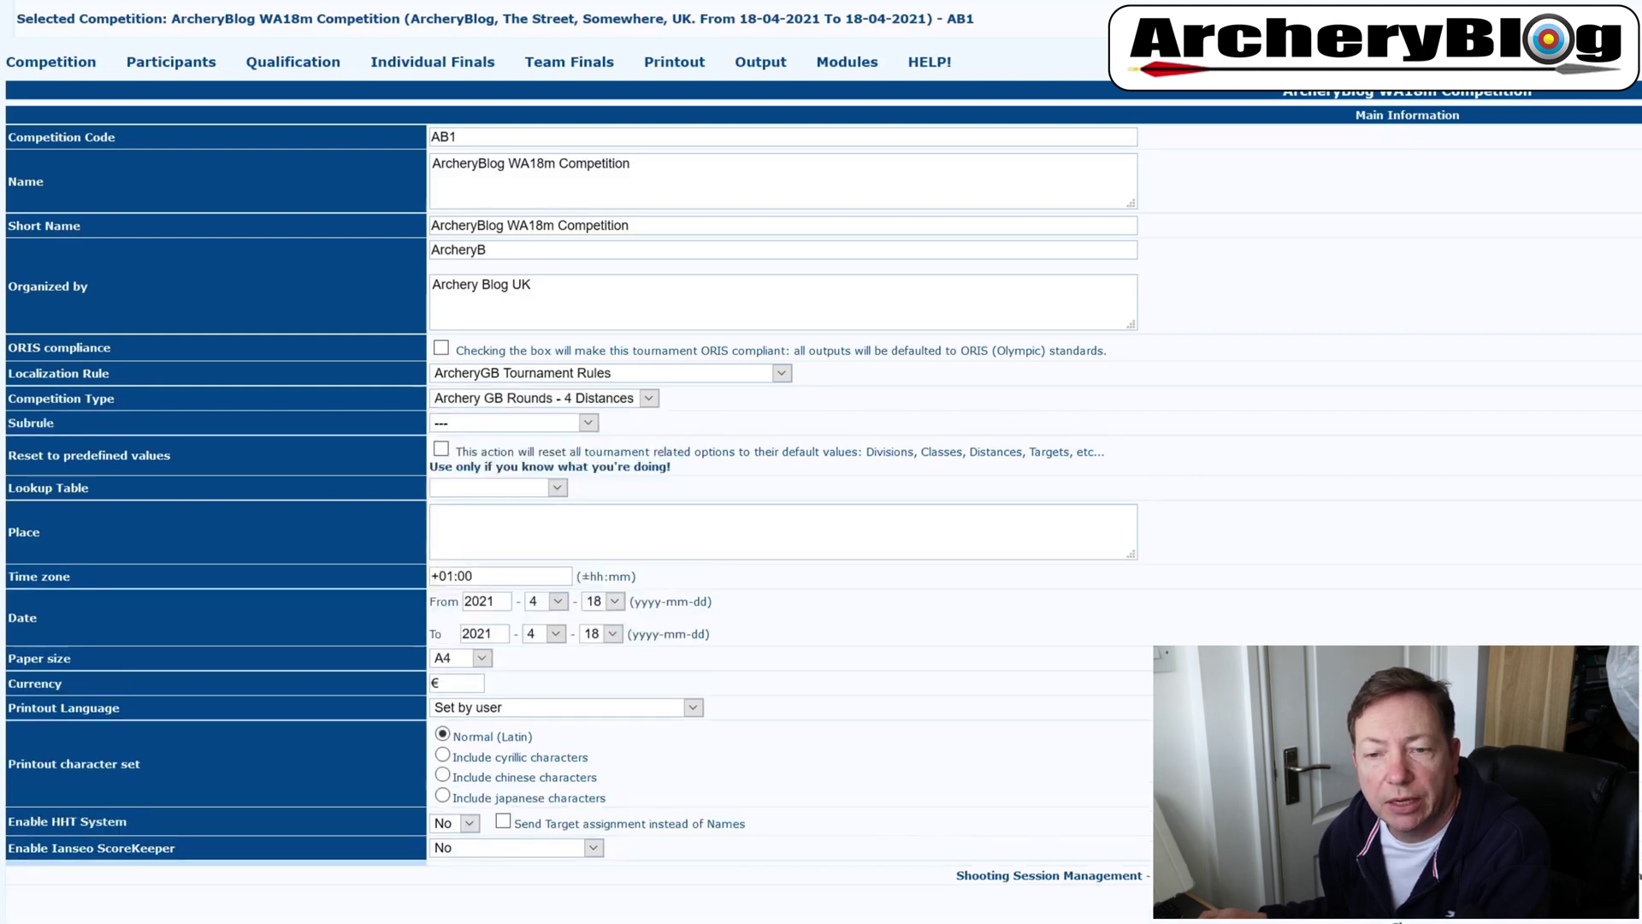
pyautogui.click(588, 423)
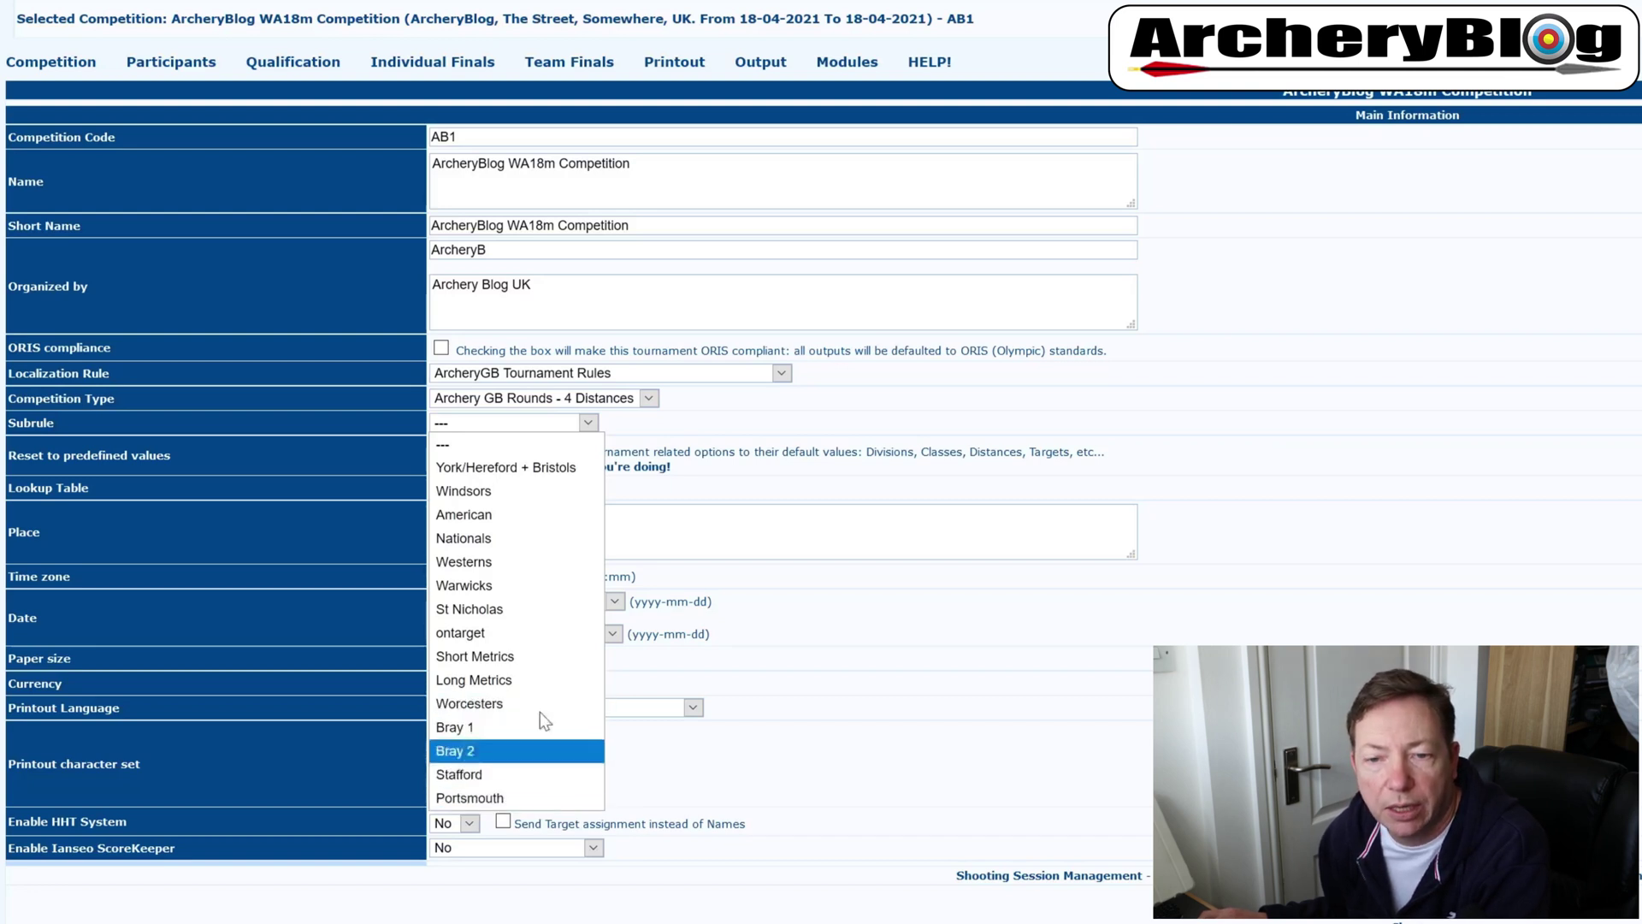
pyautogui.click(690, 404)
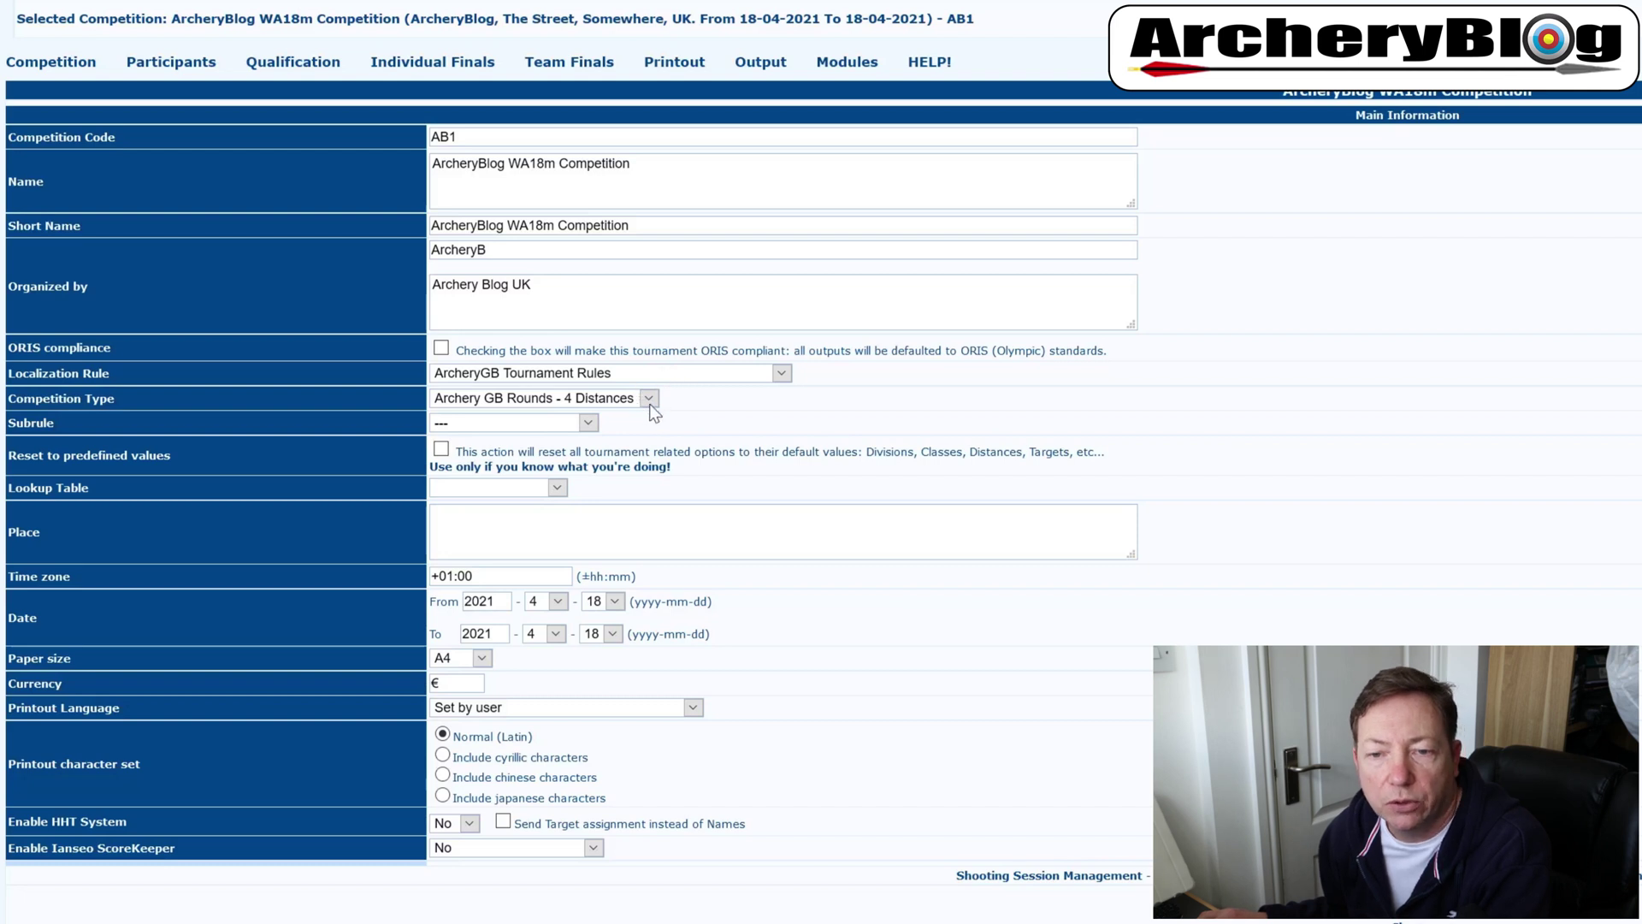
pyautogui.click(654, 373)
# Restore World Archery rules and choose Indoor 18 m - 2 Distances with the Junior and Senior subrule.
pyautogui.click(655, 416)
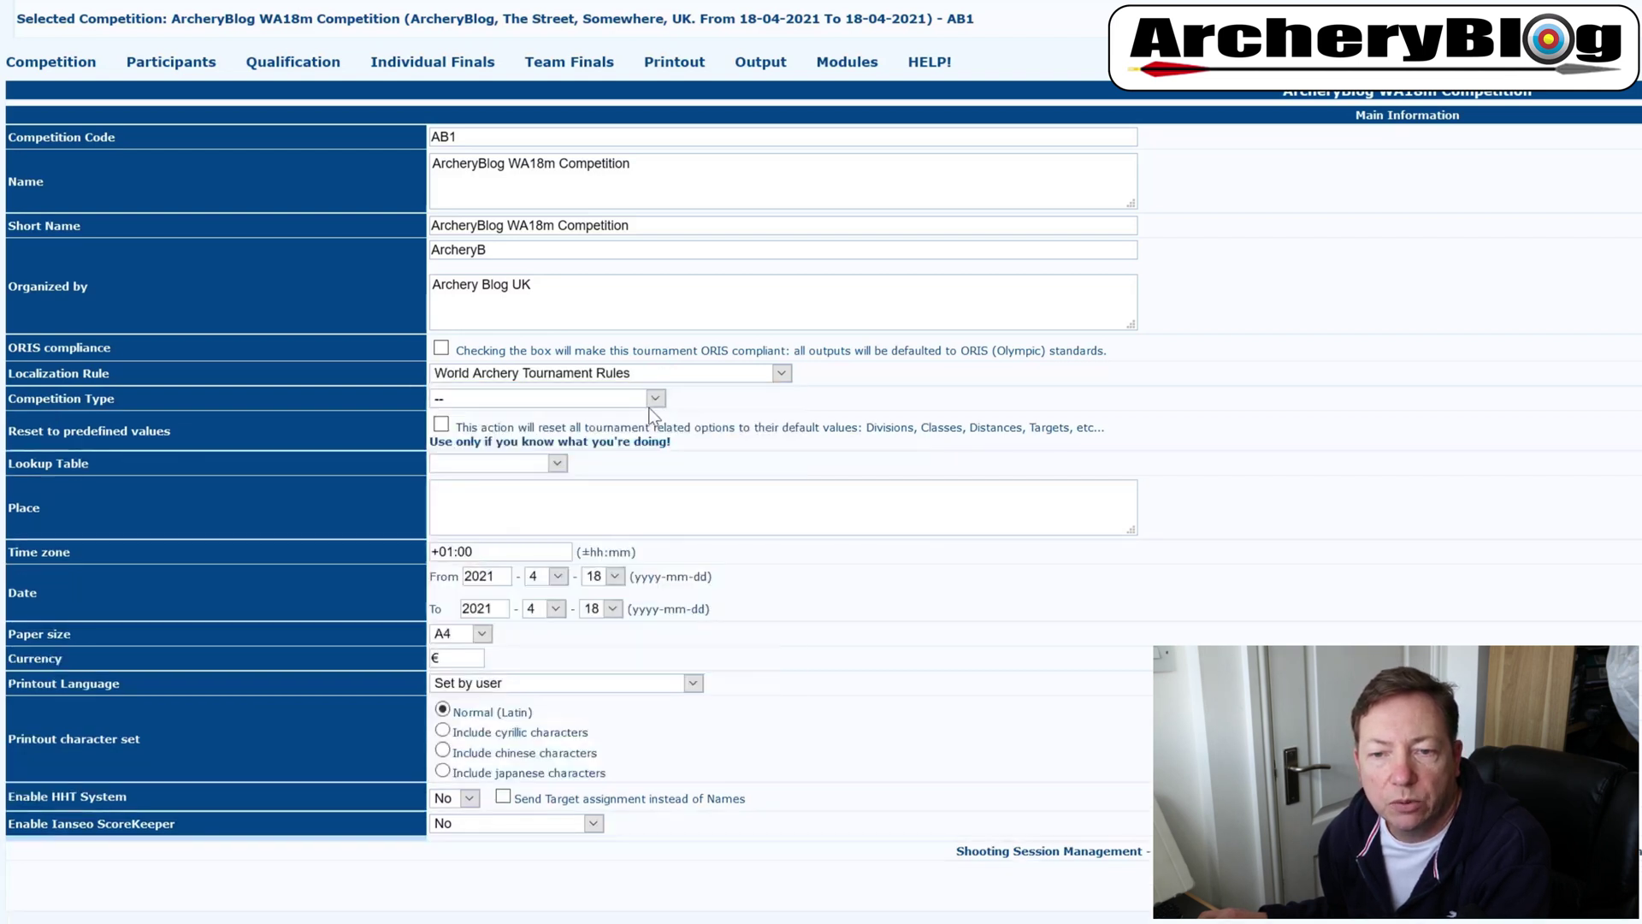
pyautogui.click(645, 400)
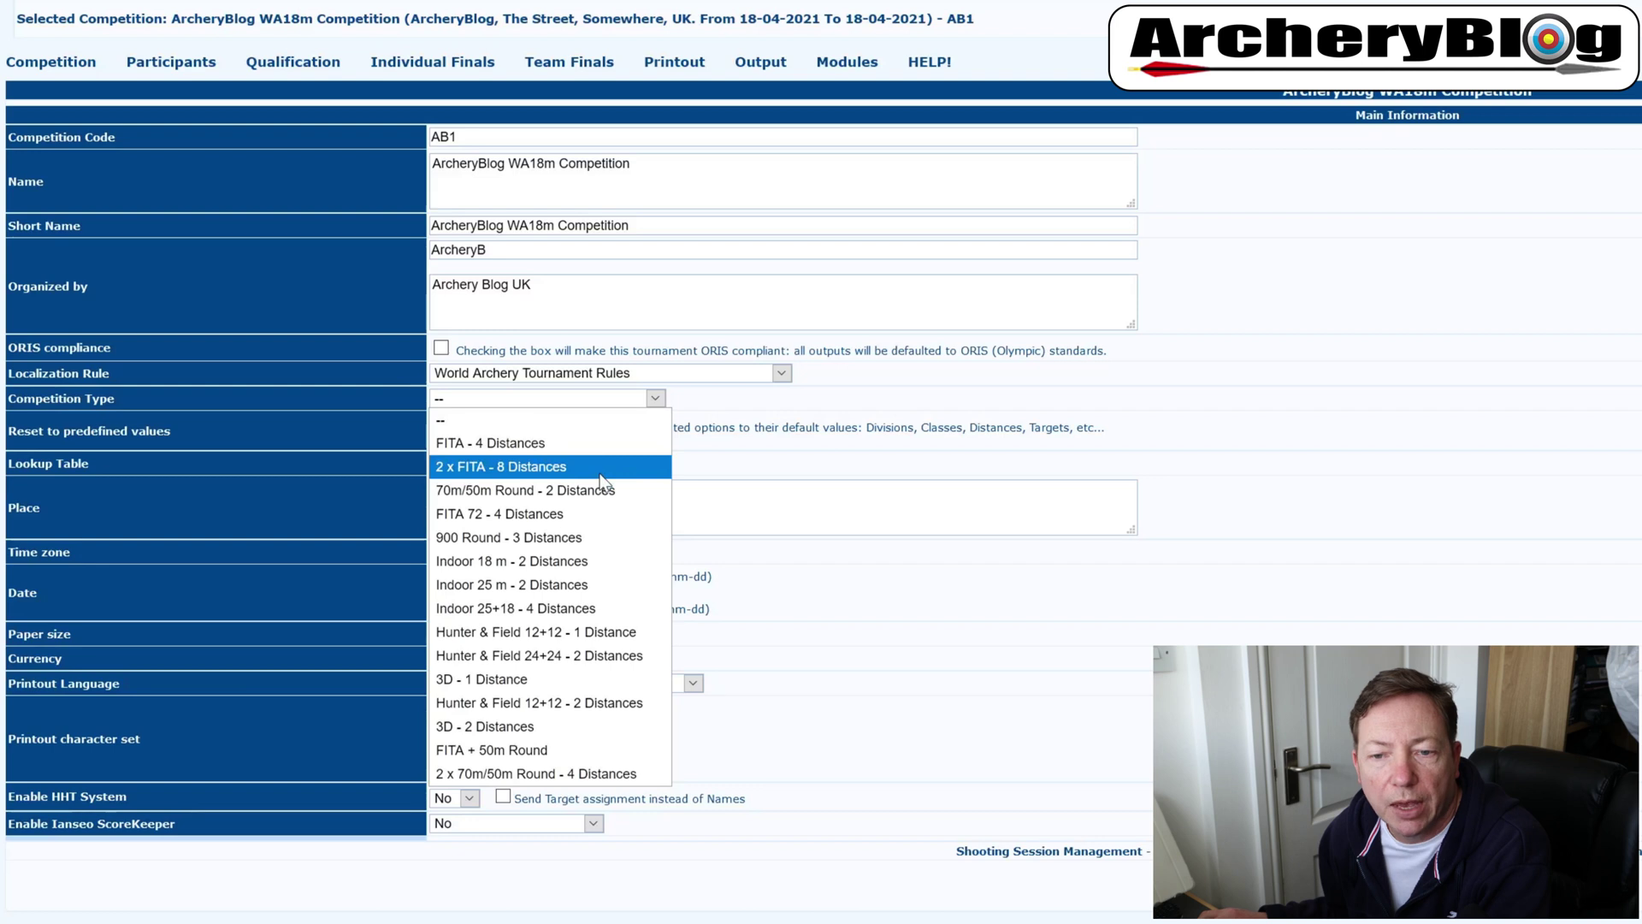
pyautogui.click(591, 560)
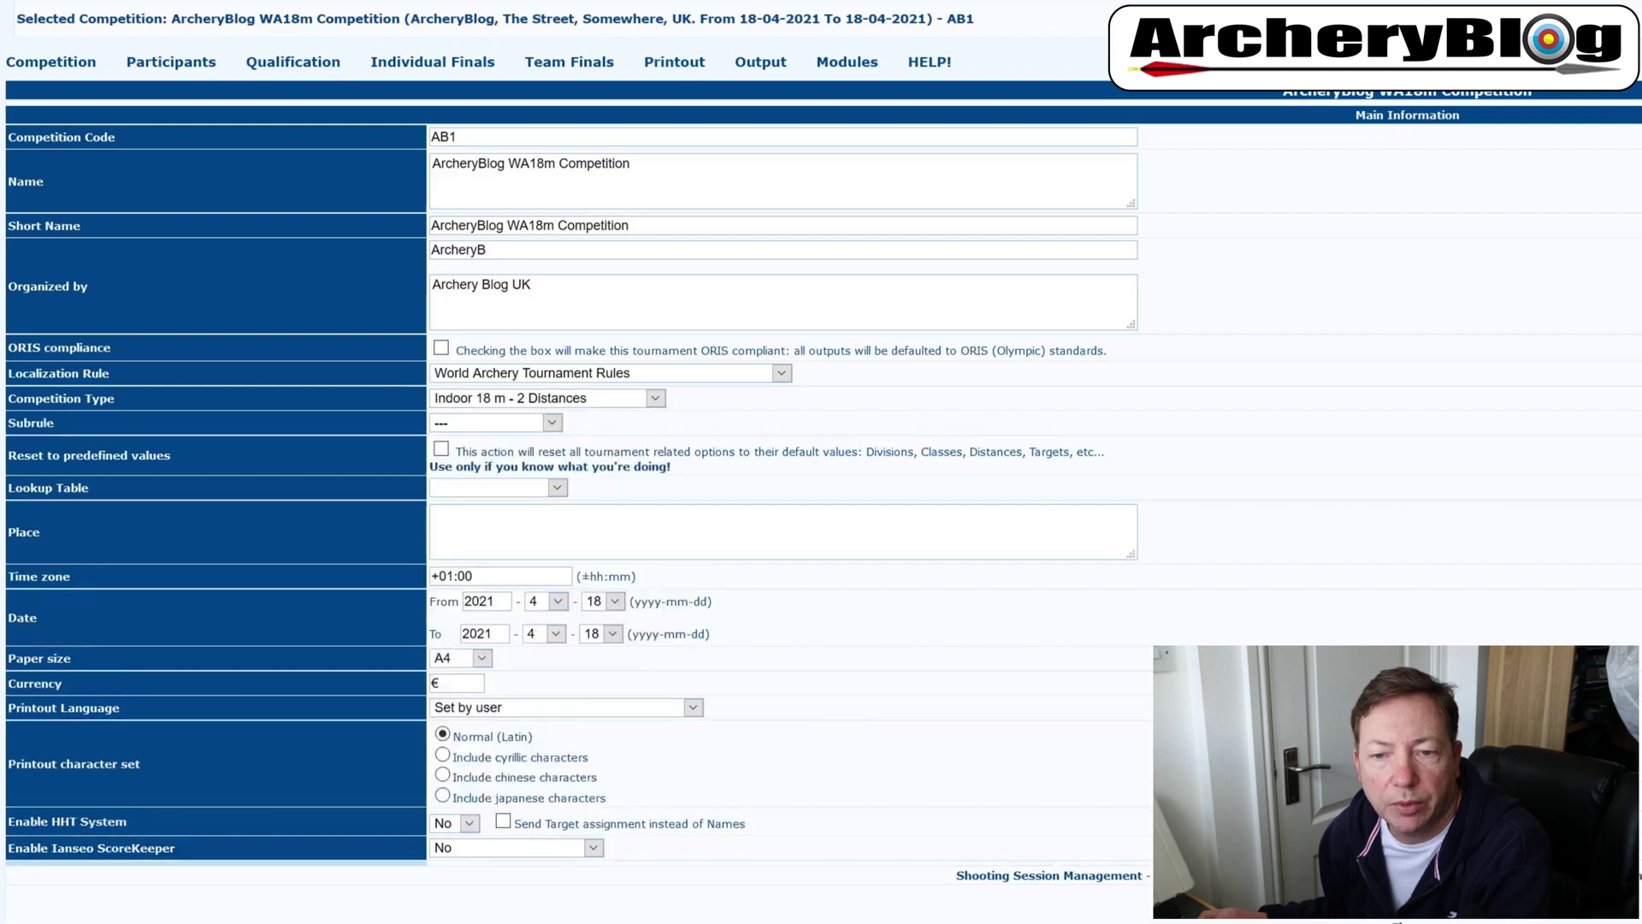
pyautogui.click(553, 422)
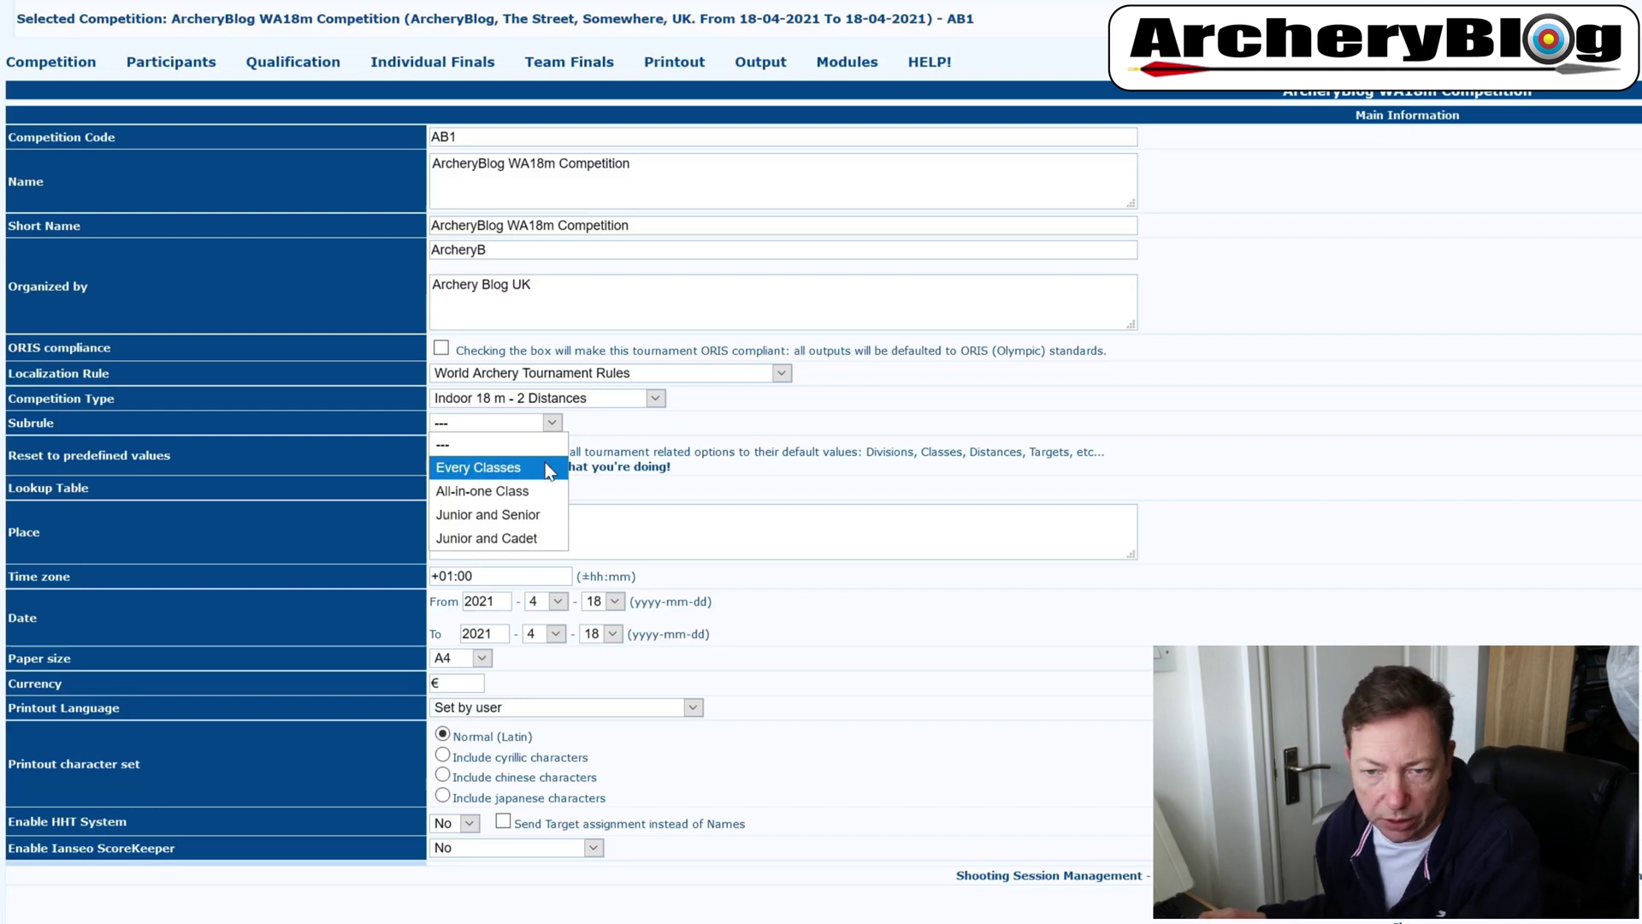
pyautogui.click(548, 515)
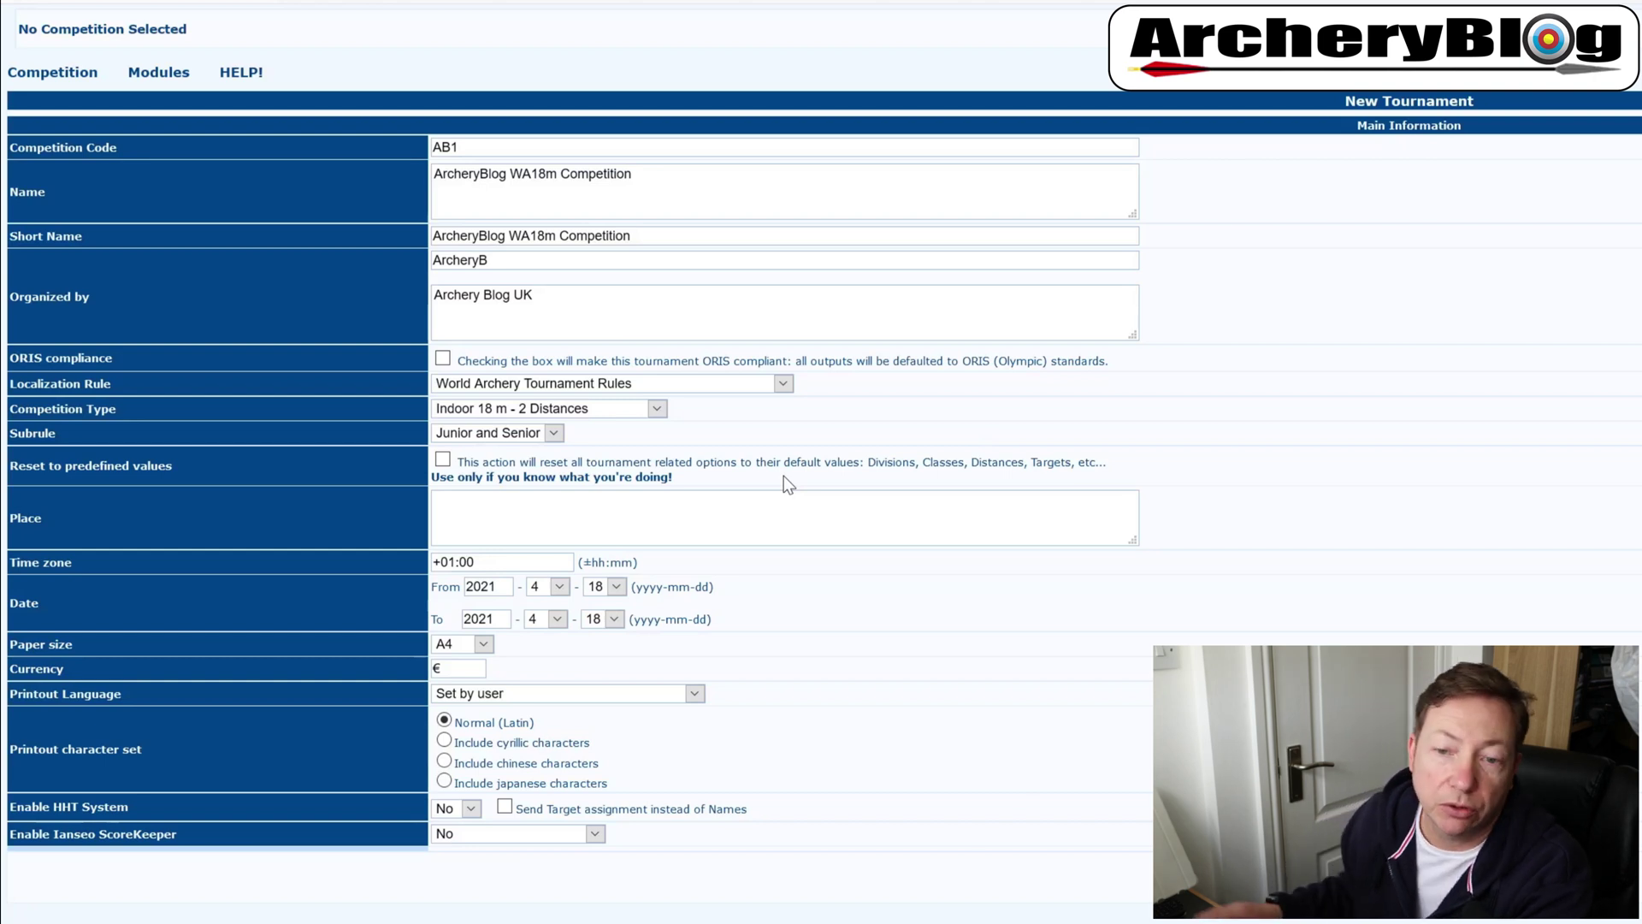
pyautogui.click(587, 506)
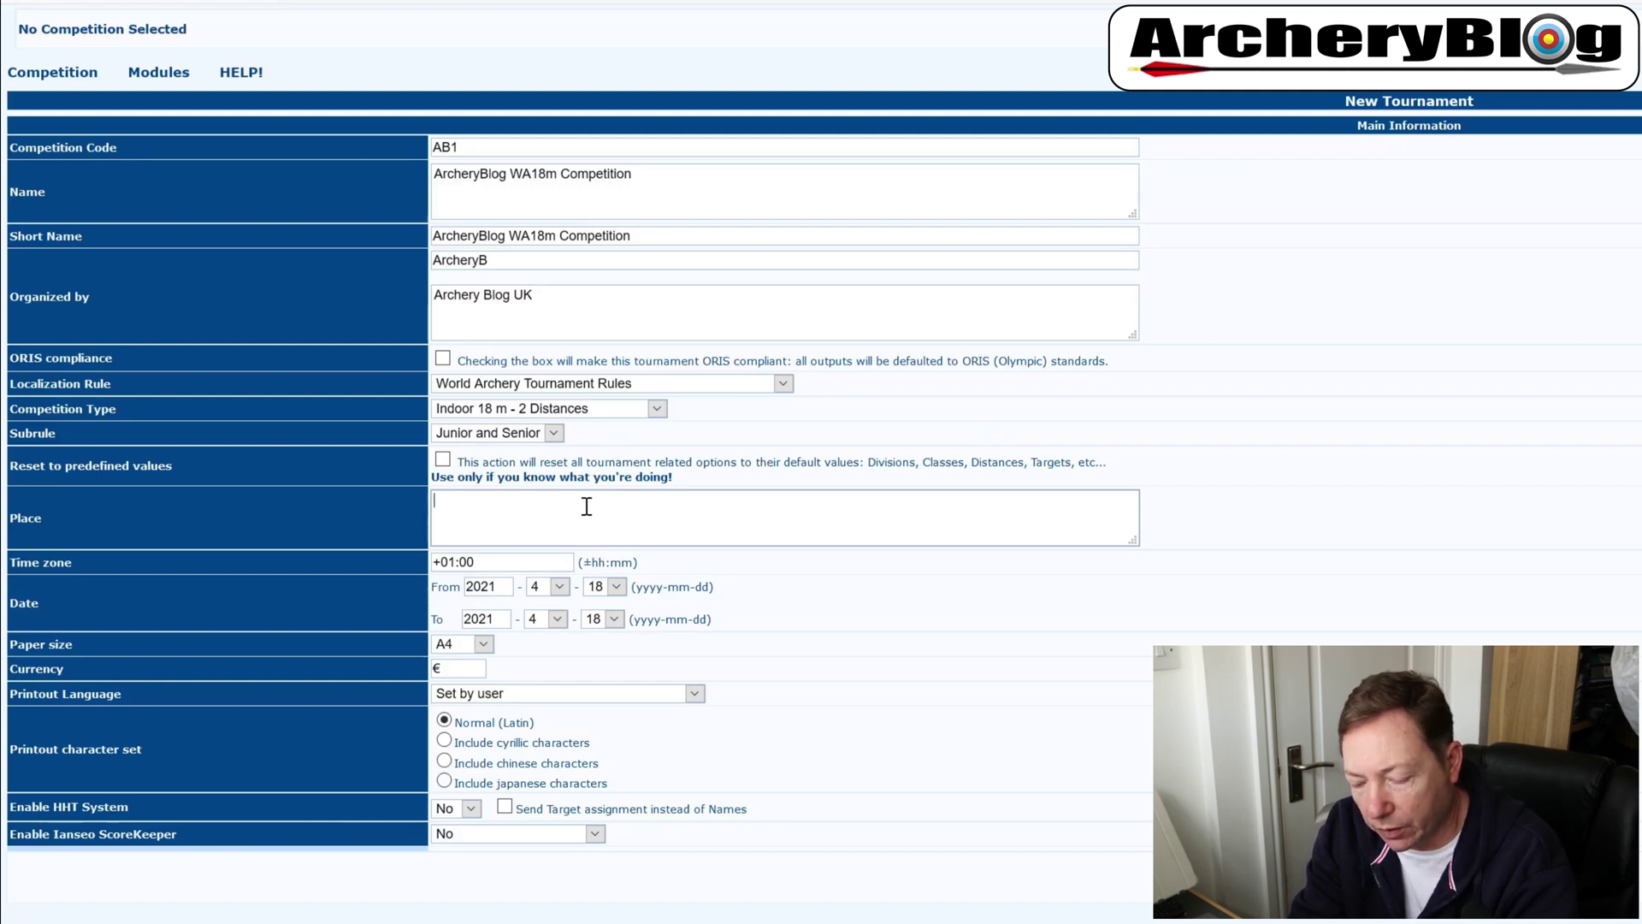
# Enter 'ArcheryBlog, The Street, Somewhere, UK.' as the tournament place.
pyautogui.write('Archery')
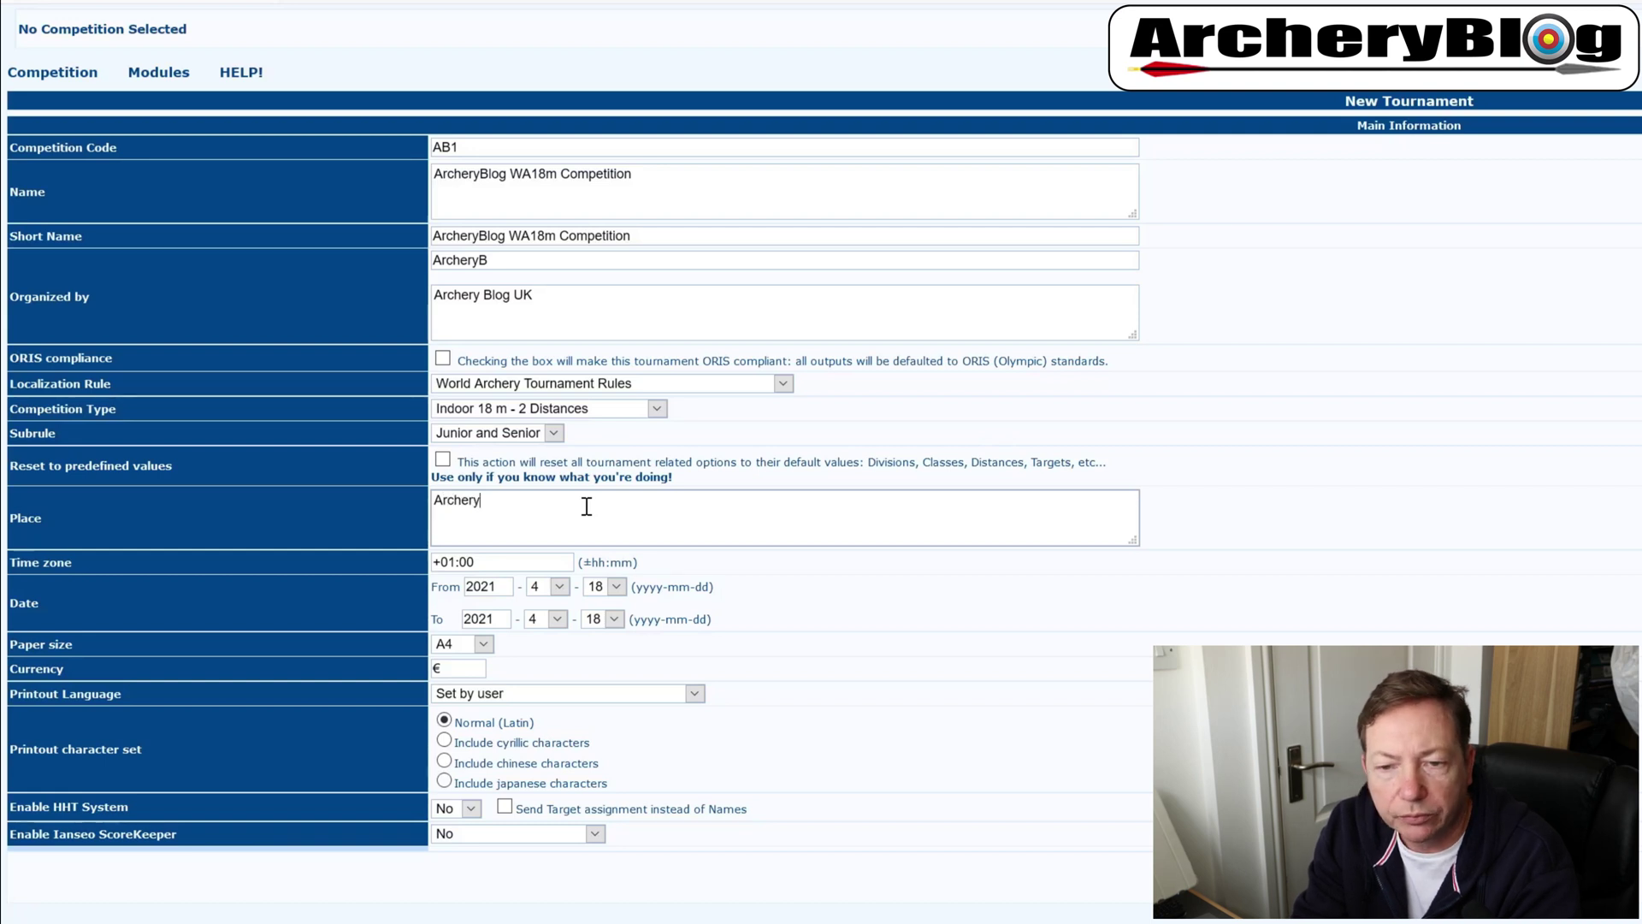
pyautogui.write('Blog, ')
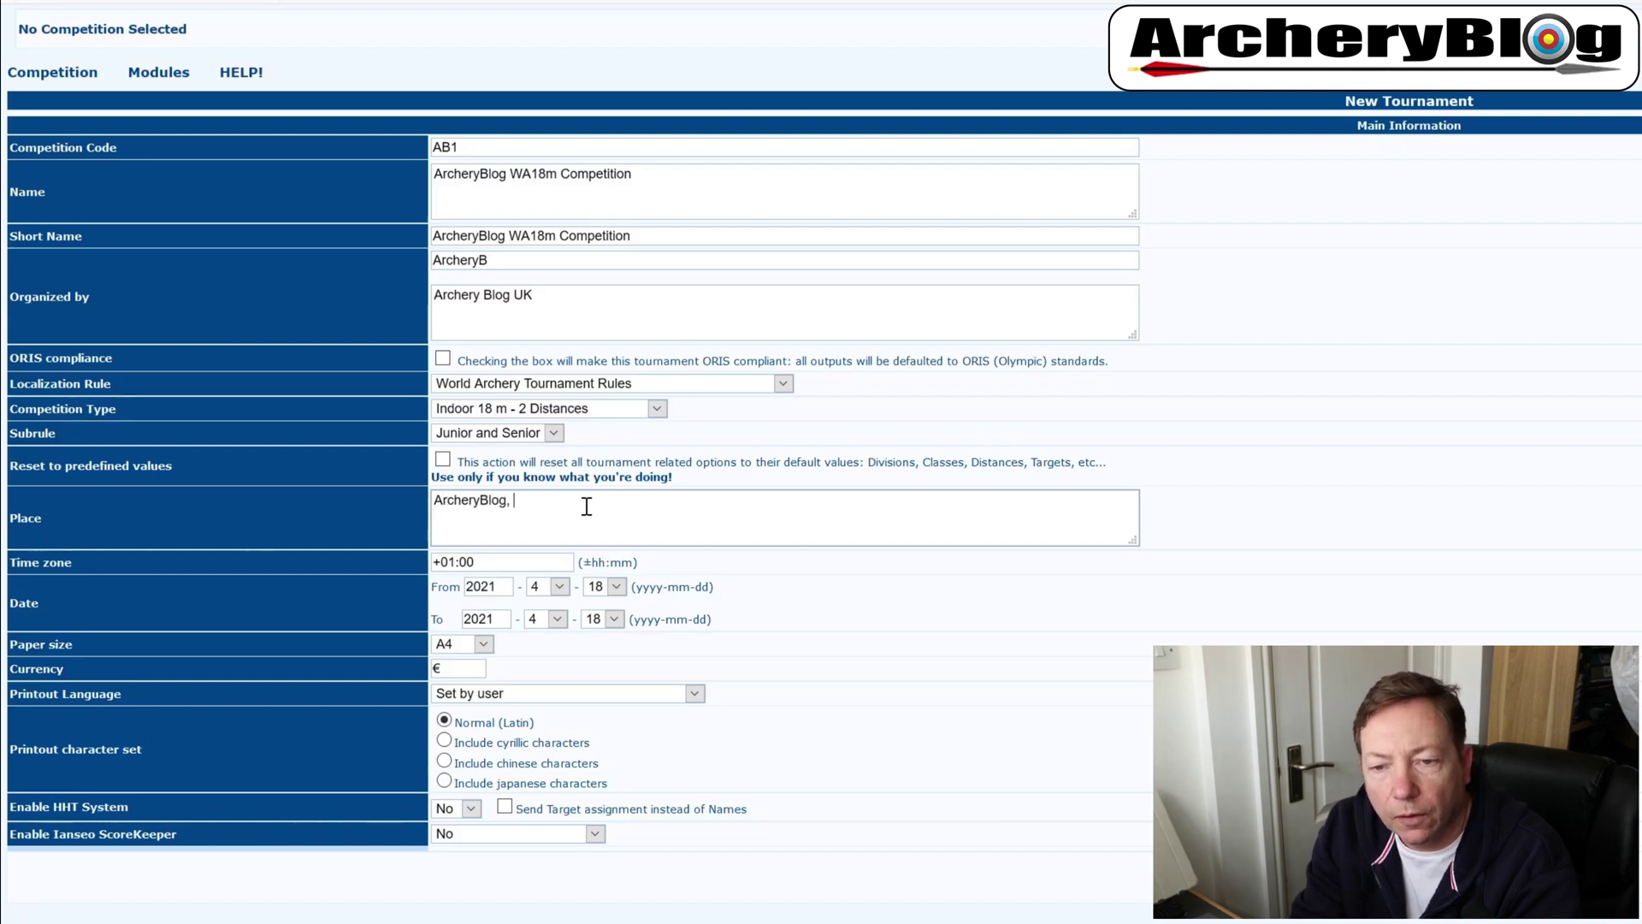
pyautogui.write('The Street')
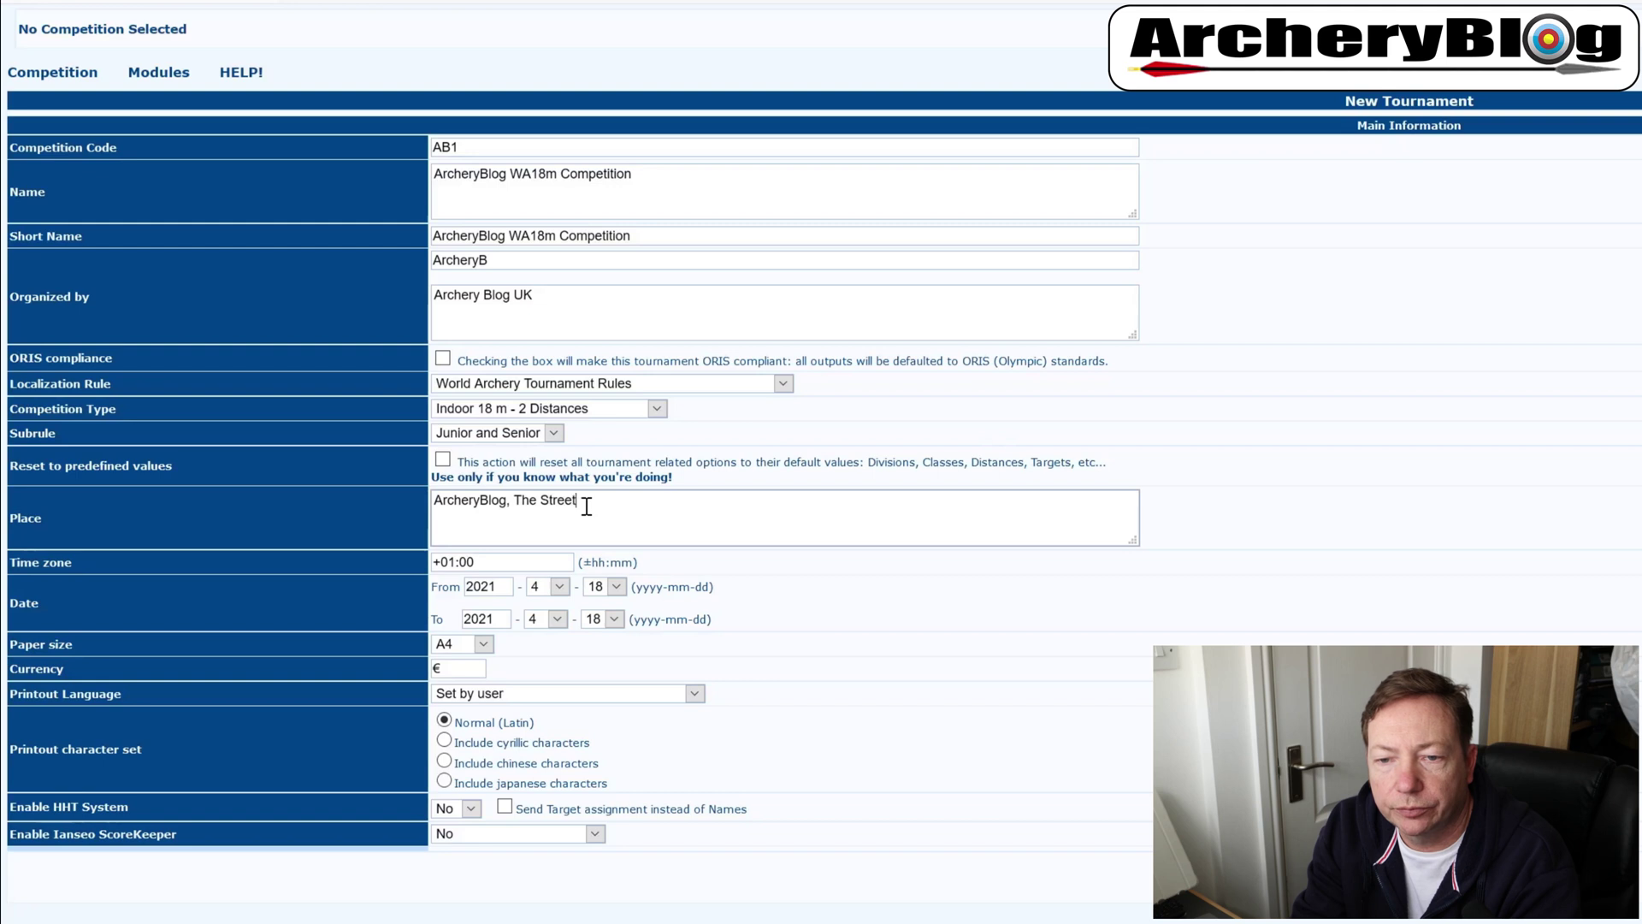
pyautogui.write(', Som')
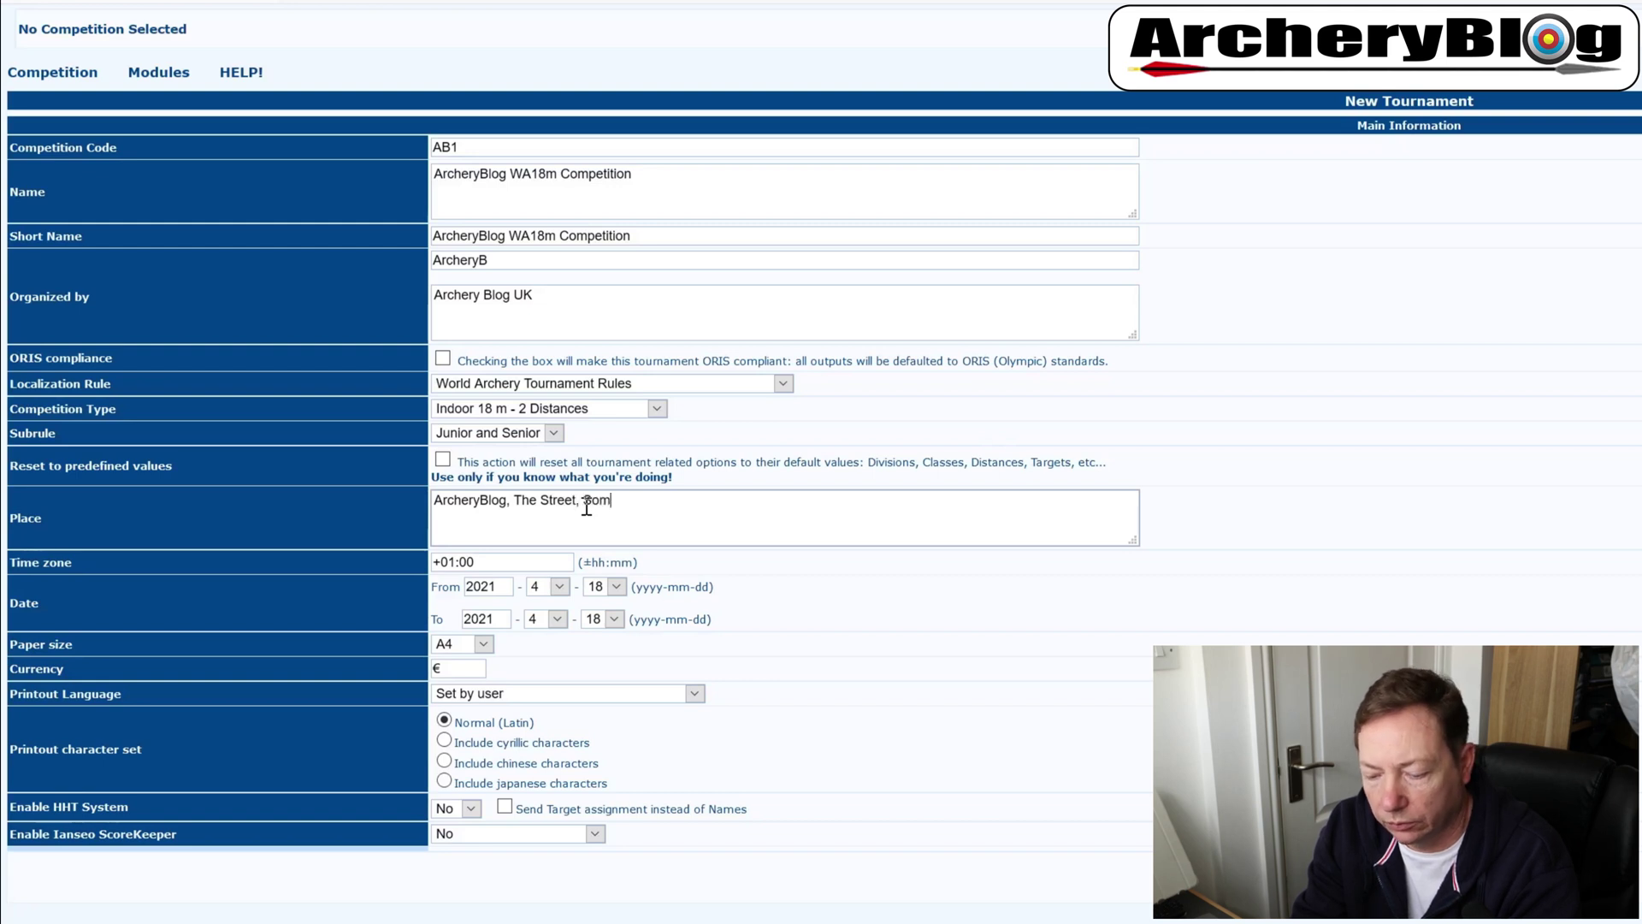
pyautogui.write('ewhere,')
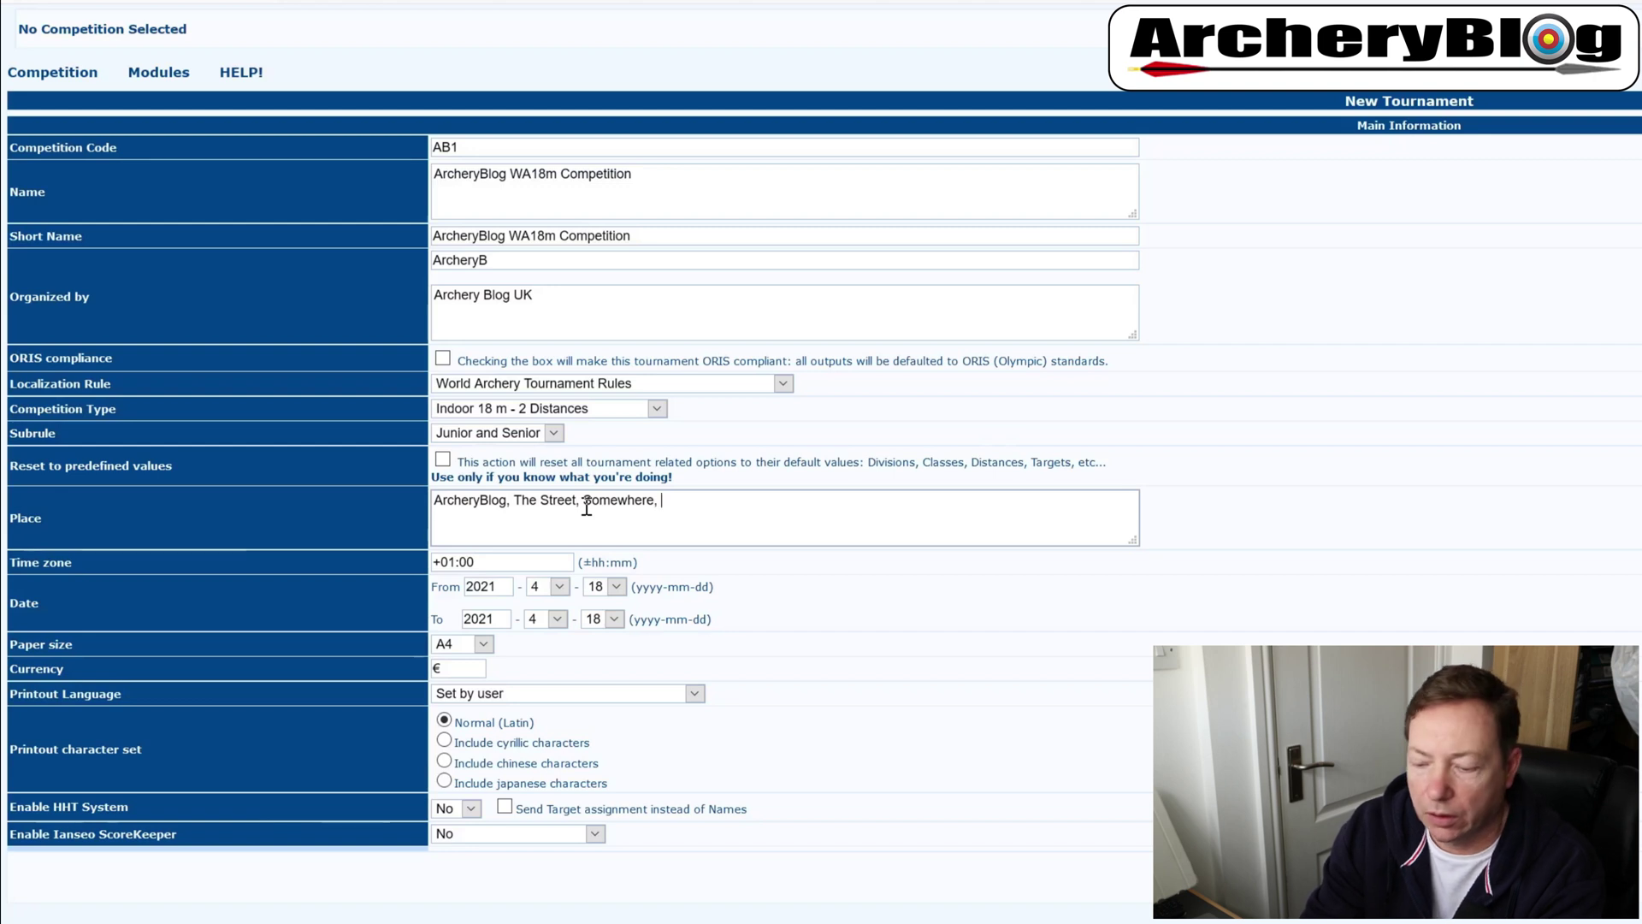
pyautogui.write(' UK.')
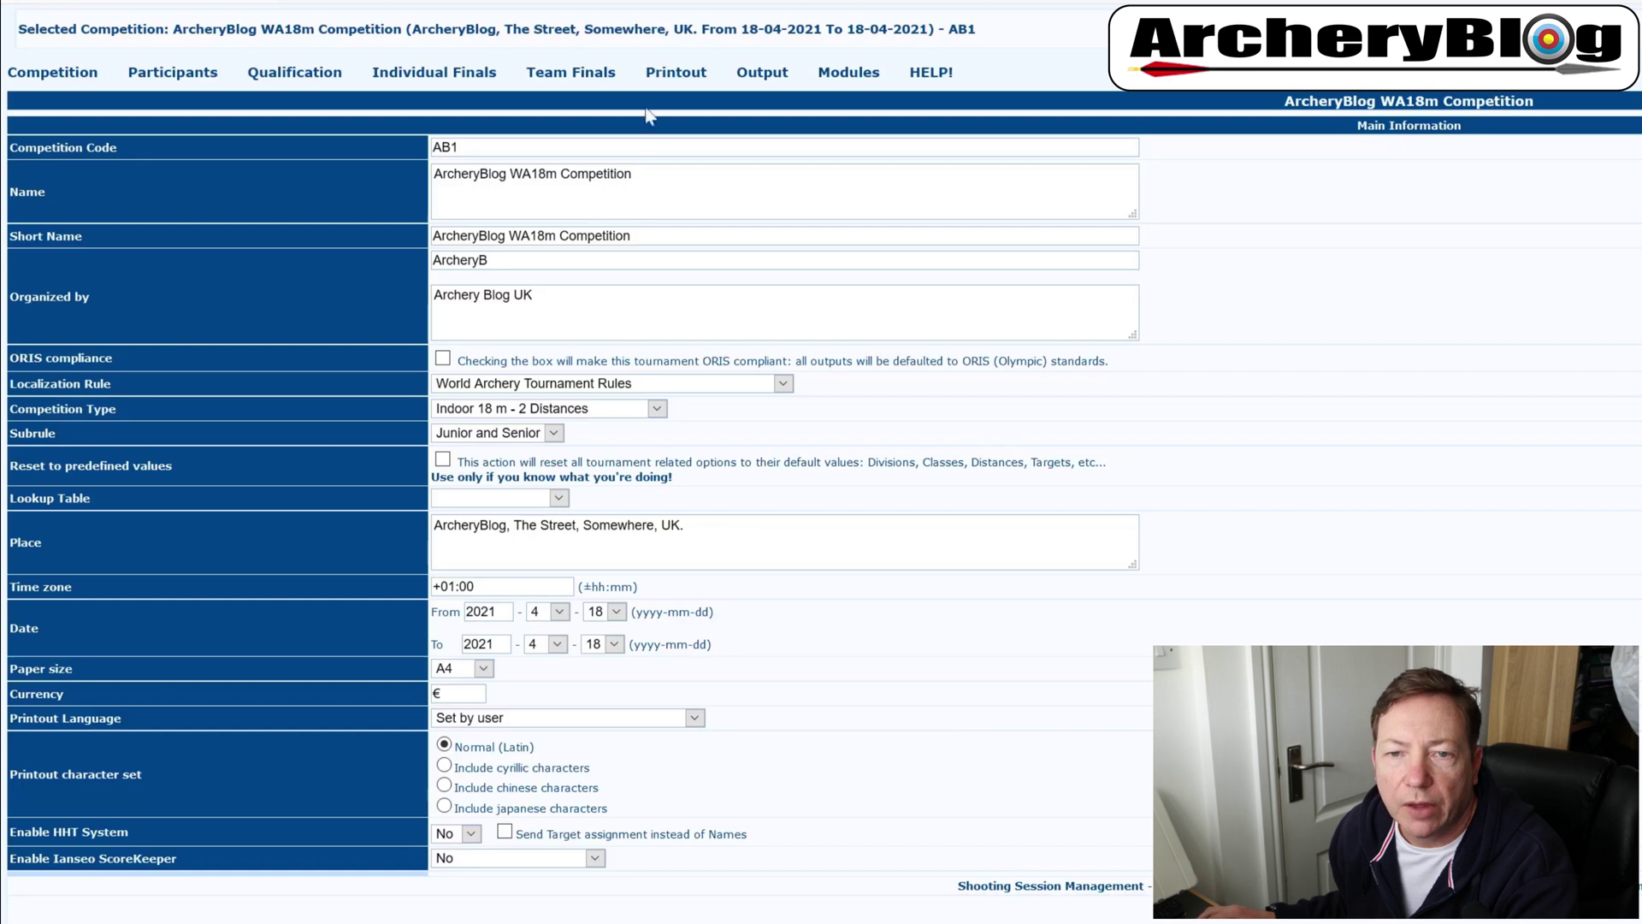
# Submit the form so AB1 ArcheryBlog WA18m Competition, dated 18-04-2021, is selected.
pyautogui.moveTo(186, 75)
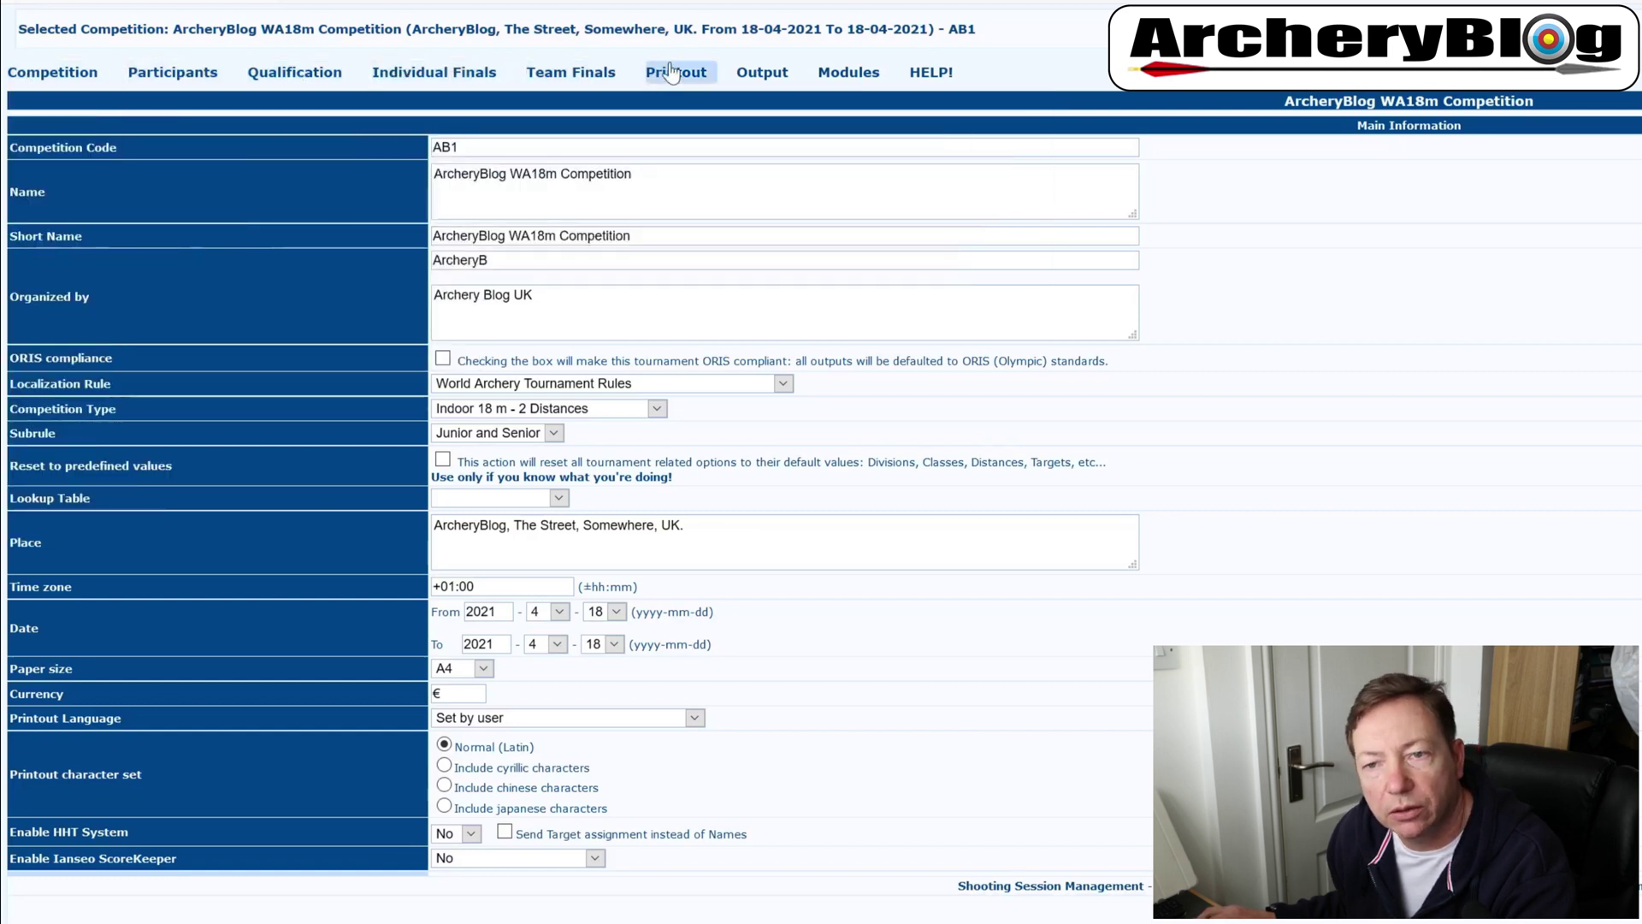
pyautogui.moveTo(932, 73)
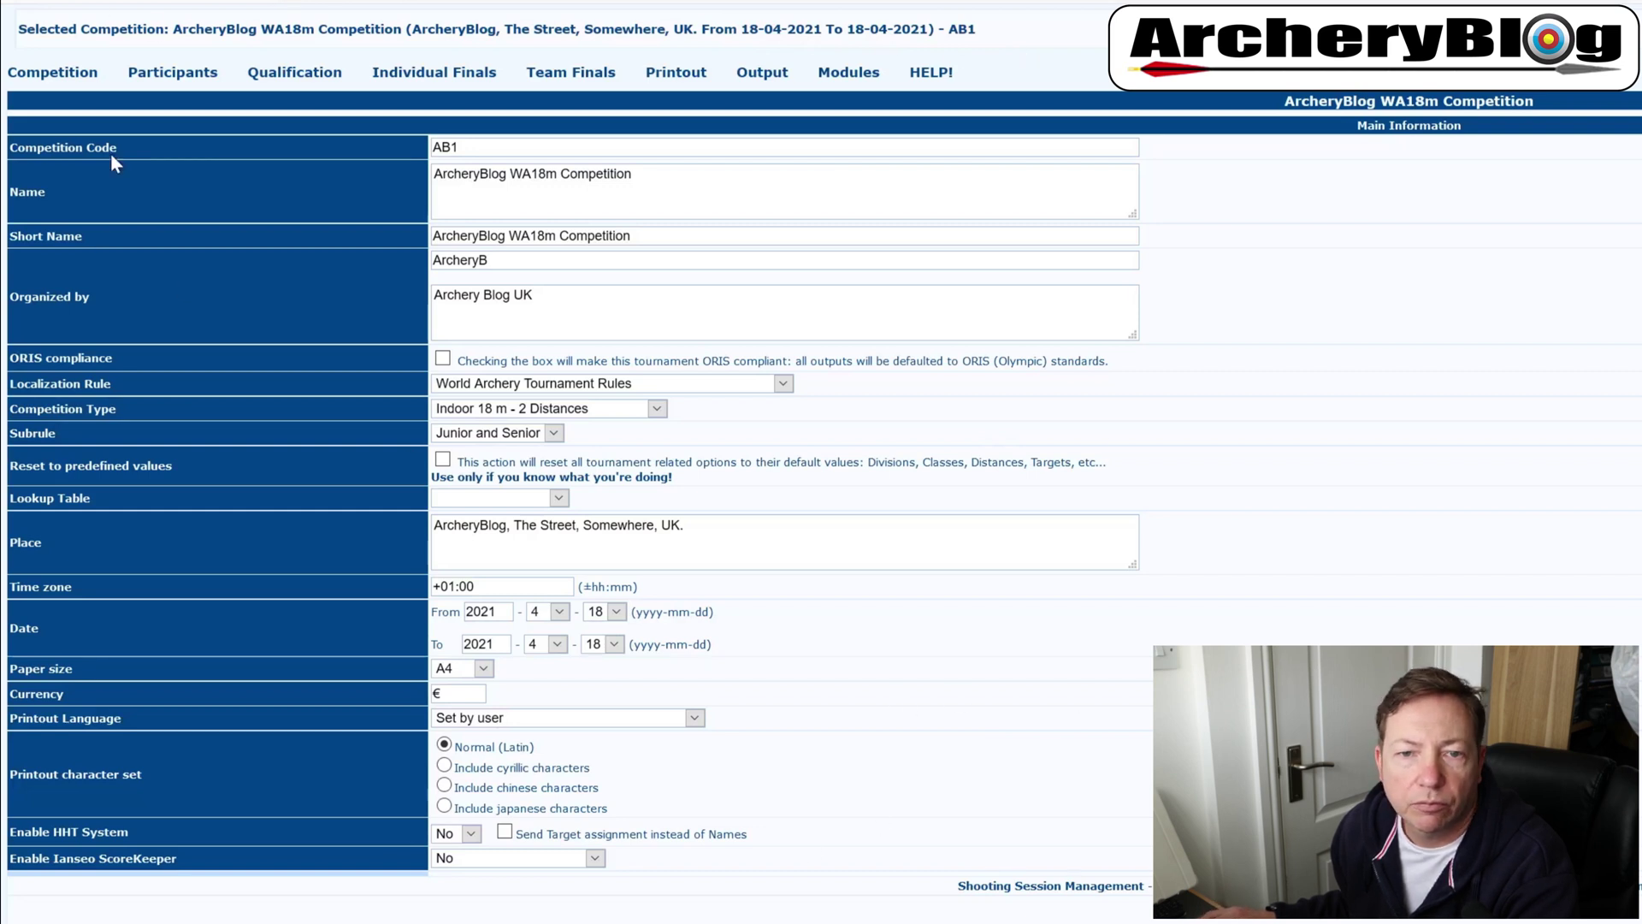
pyautogui.click(61, 73)
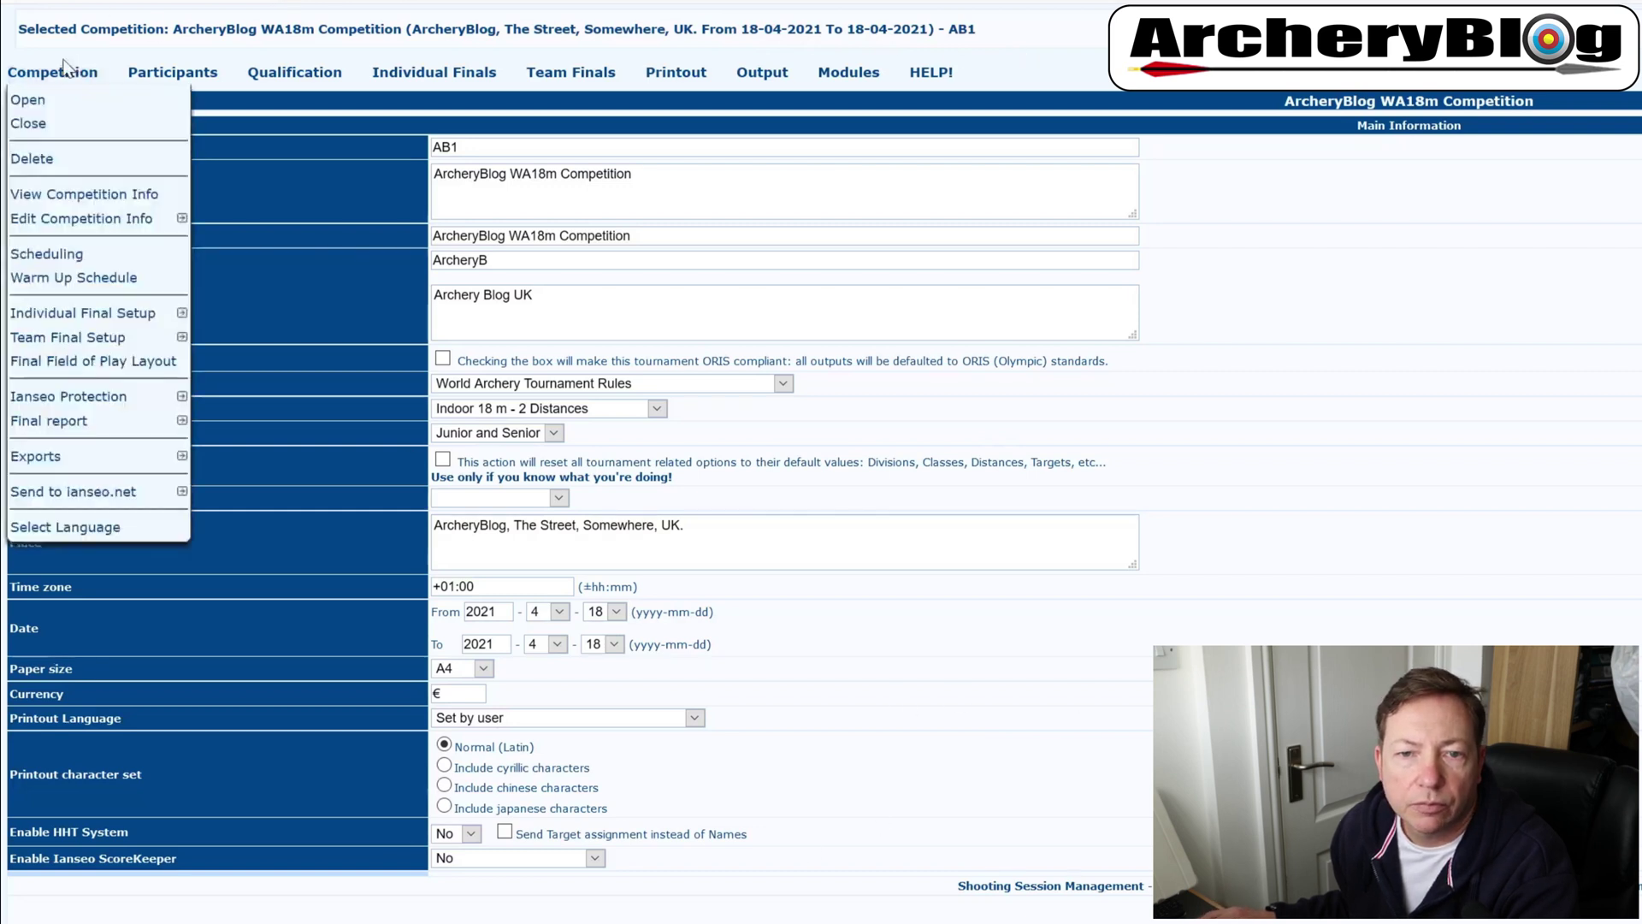
# Close AB1 via Competition > Close, returning to the Select Competition list.
pyautogui.click(54, 132)
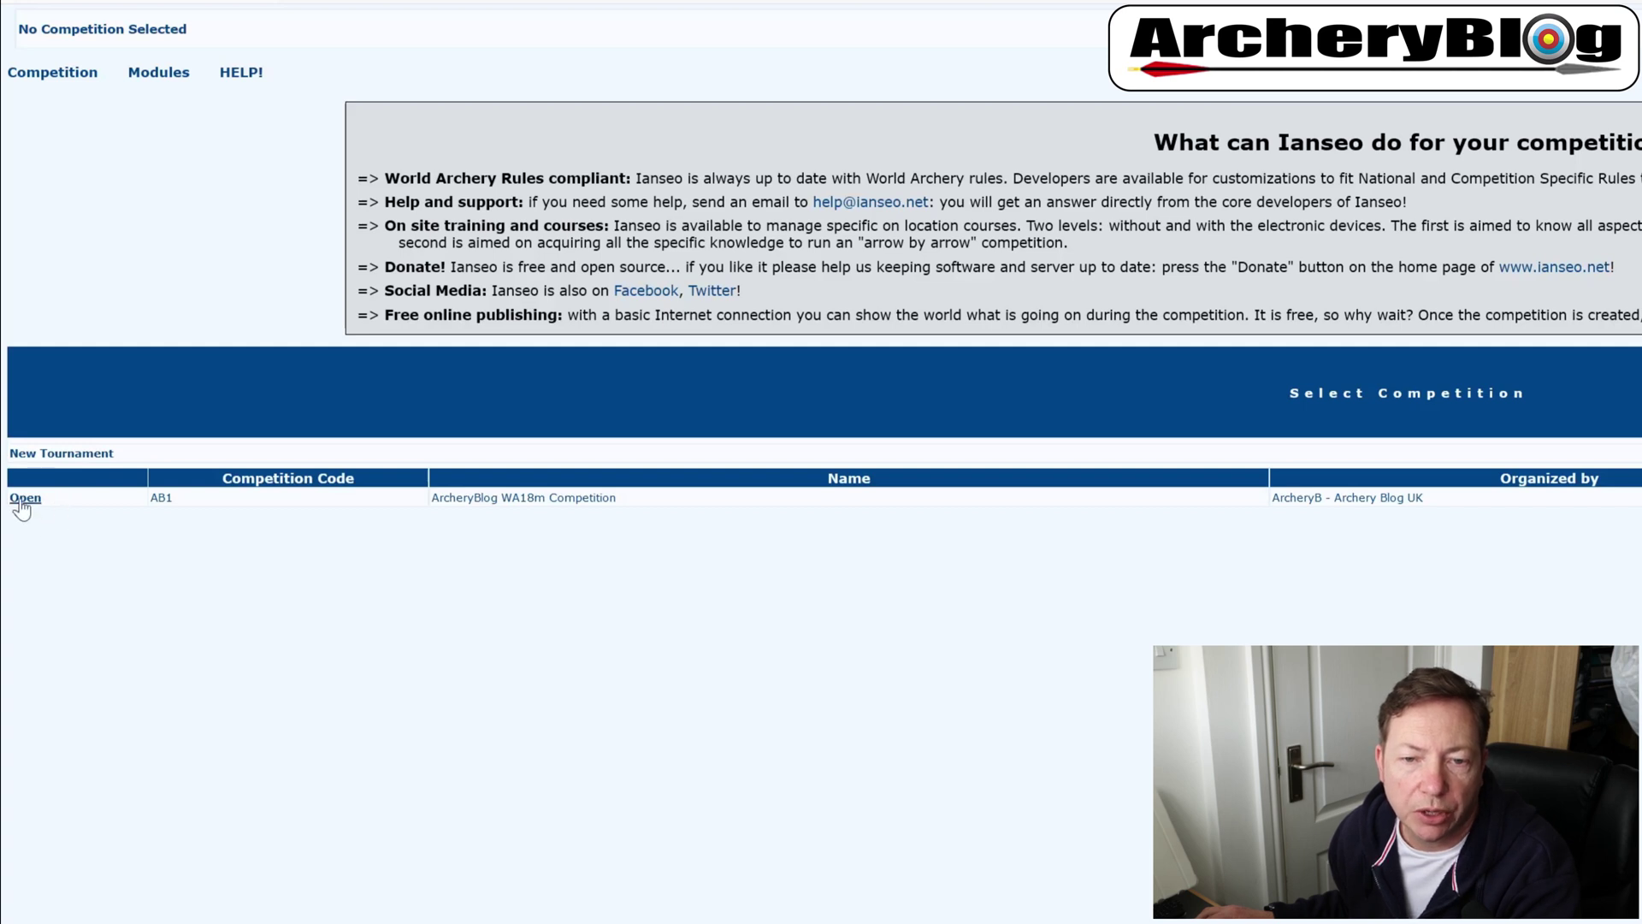
pyautogui.click(58, 74)
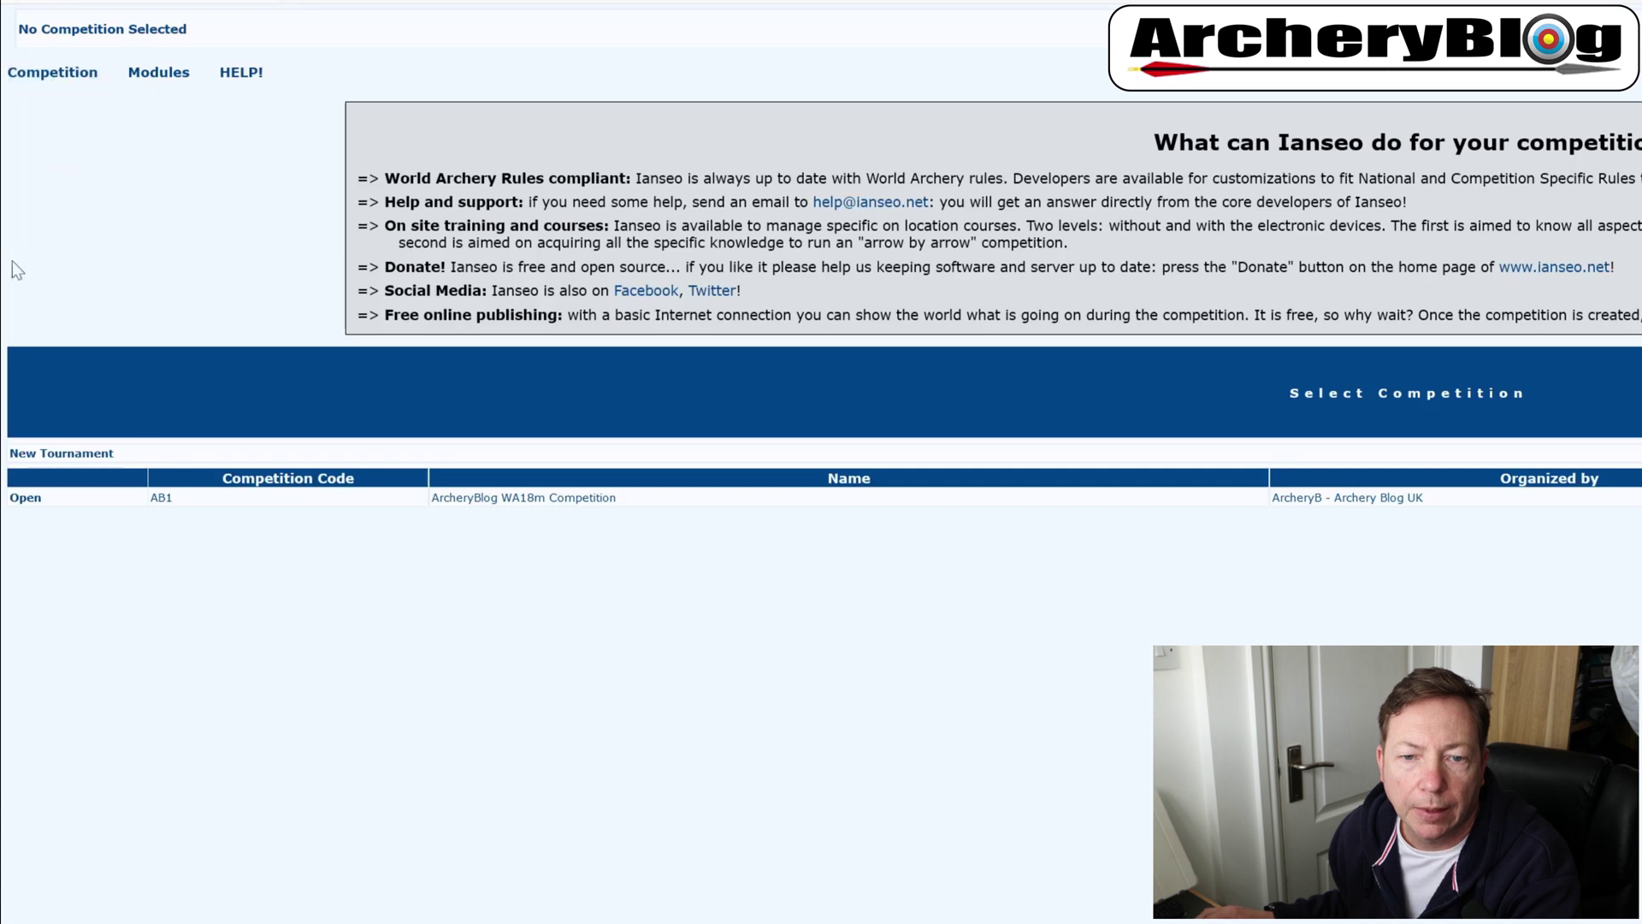
# Open AB1 from the Select Competition list to show its Indoor 18 m summary.
pyautogui.click(25, 499)
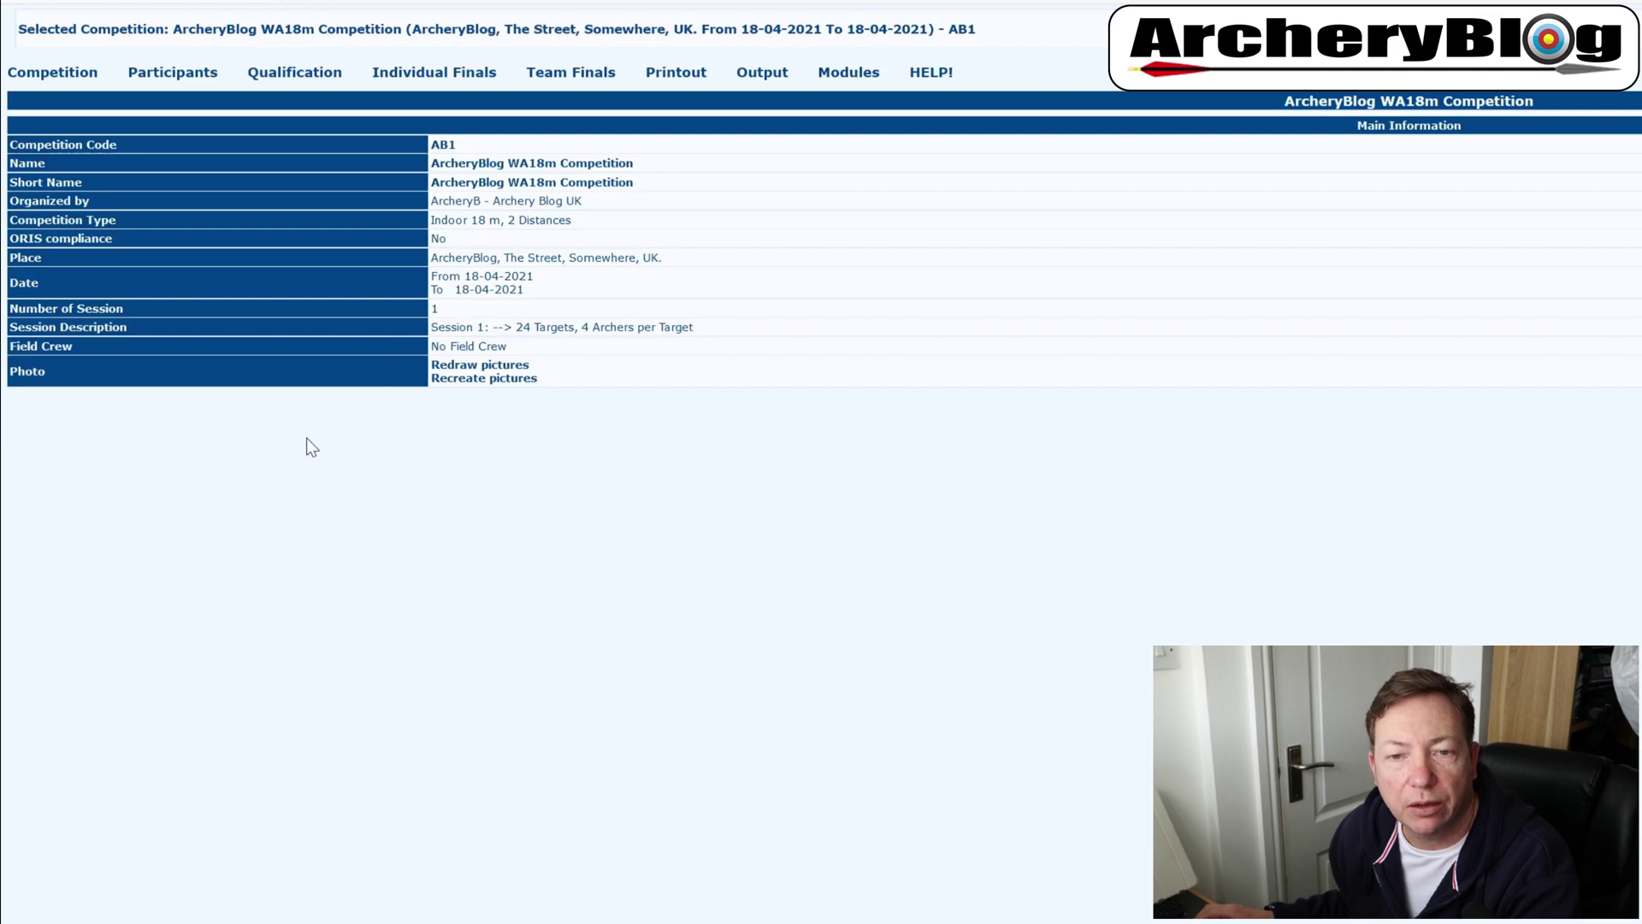
pyautogui.click(64, 77)
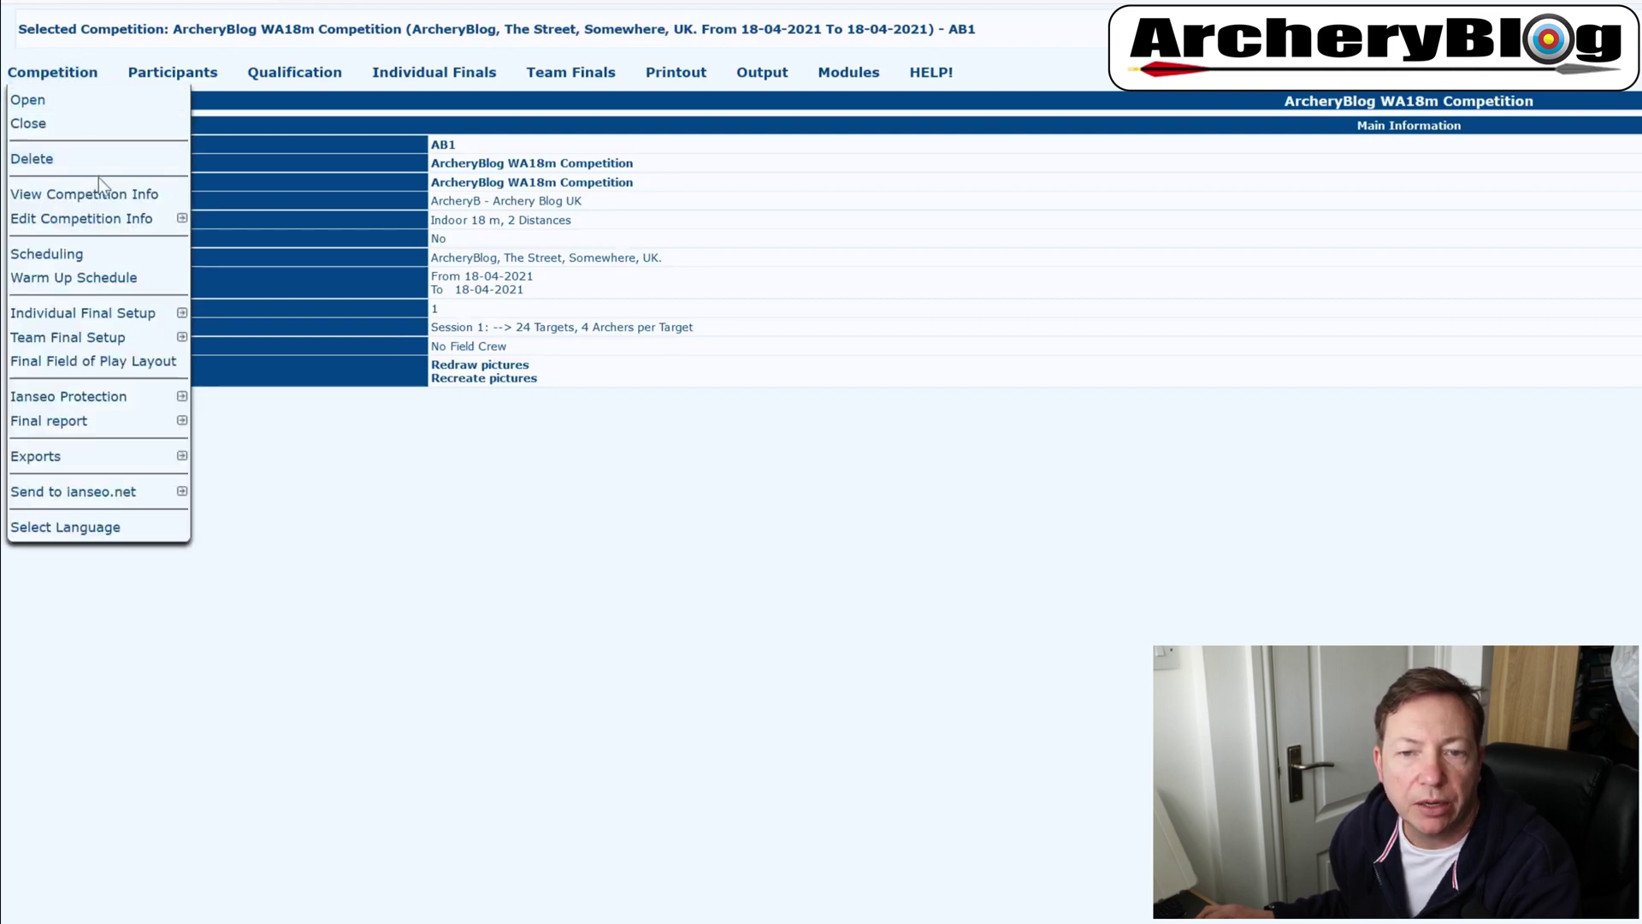
# Open AB1's editable Main Information page via Competition > Edit Competition Info > Competition Info.
pyautogui.moveTo(100, 224)
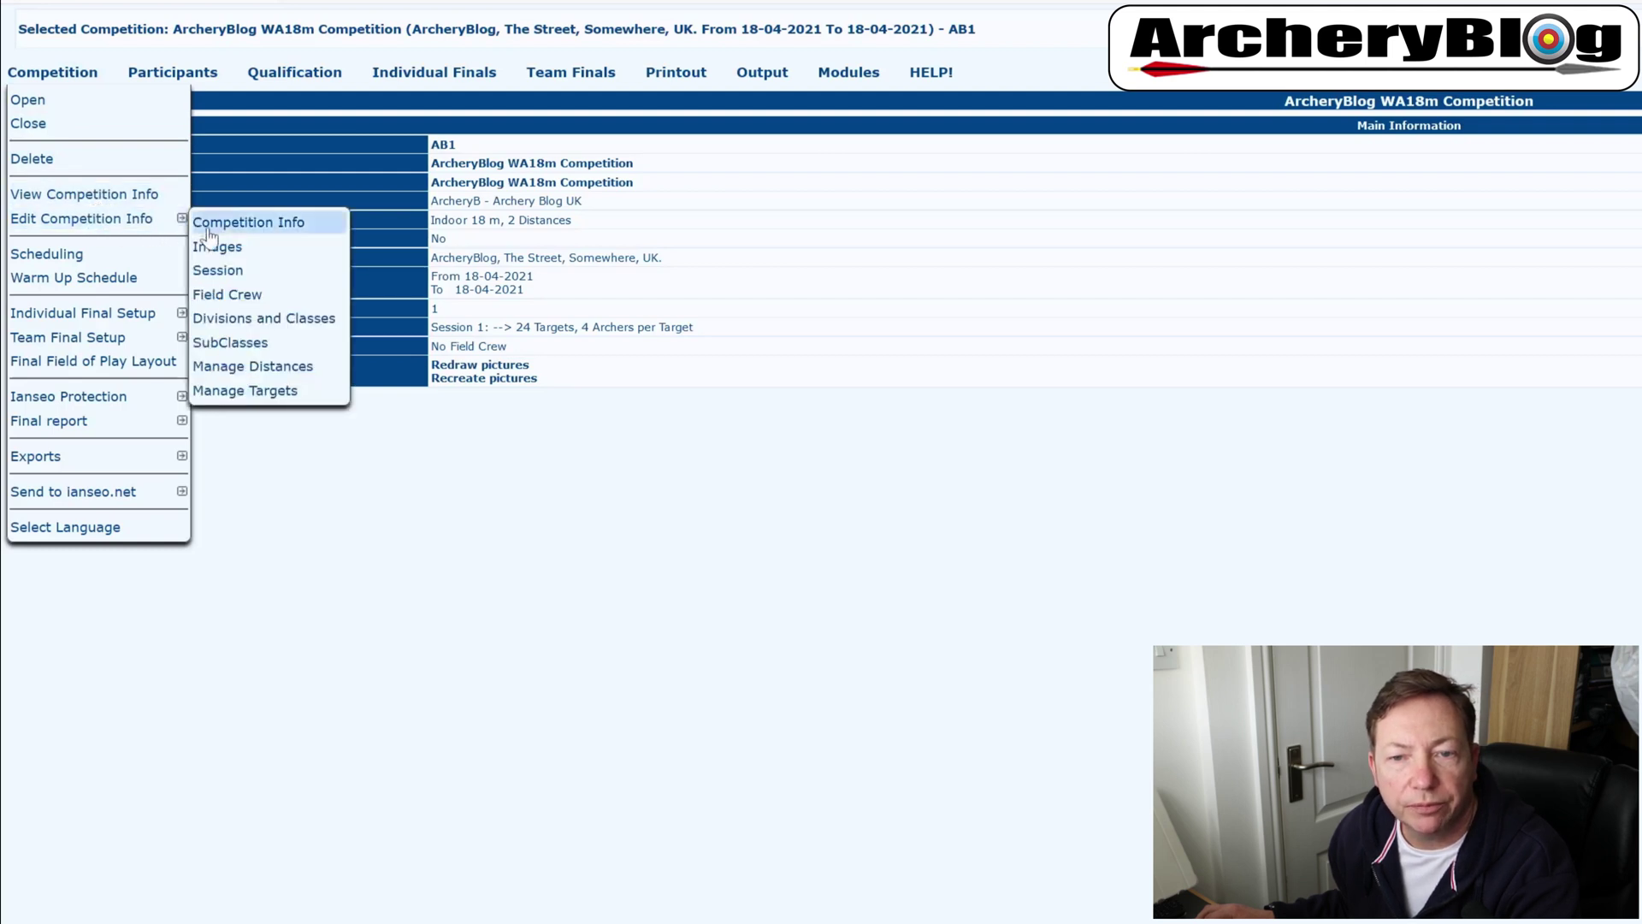
pyautogui.click(257, 225)
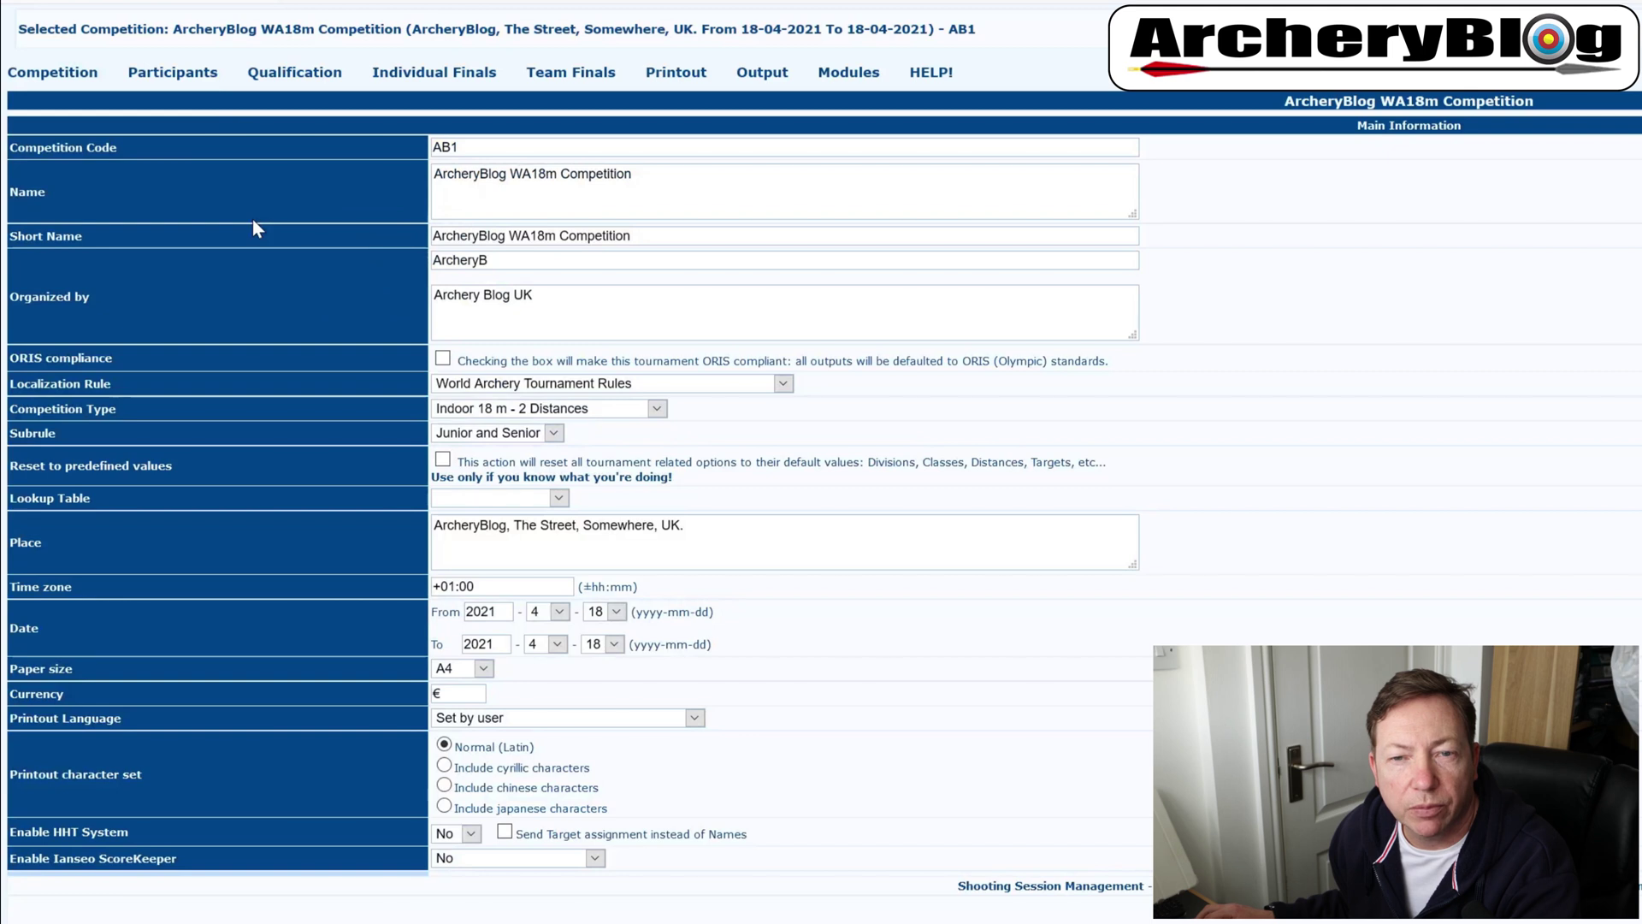
pyautogui.moveTo(77, 72)
pyautogui.moveTo(105, 225)
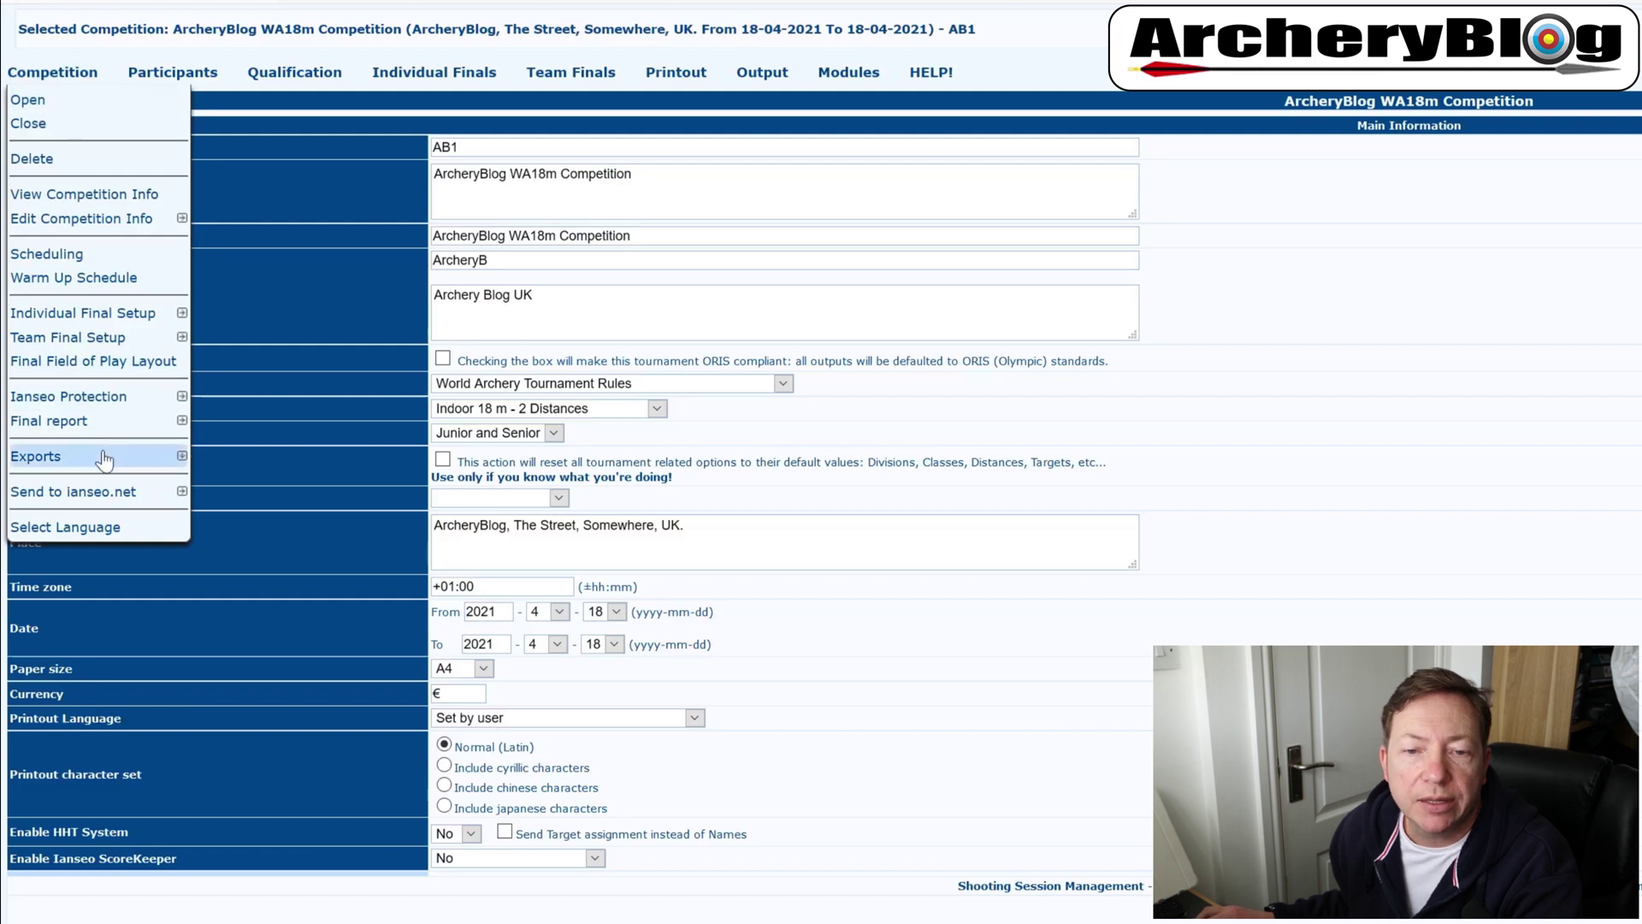
pyautogui.moveTo(104, 460)
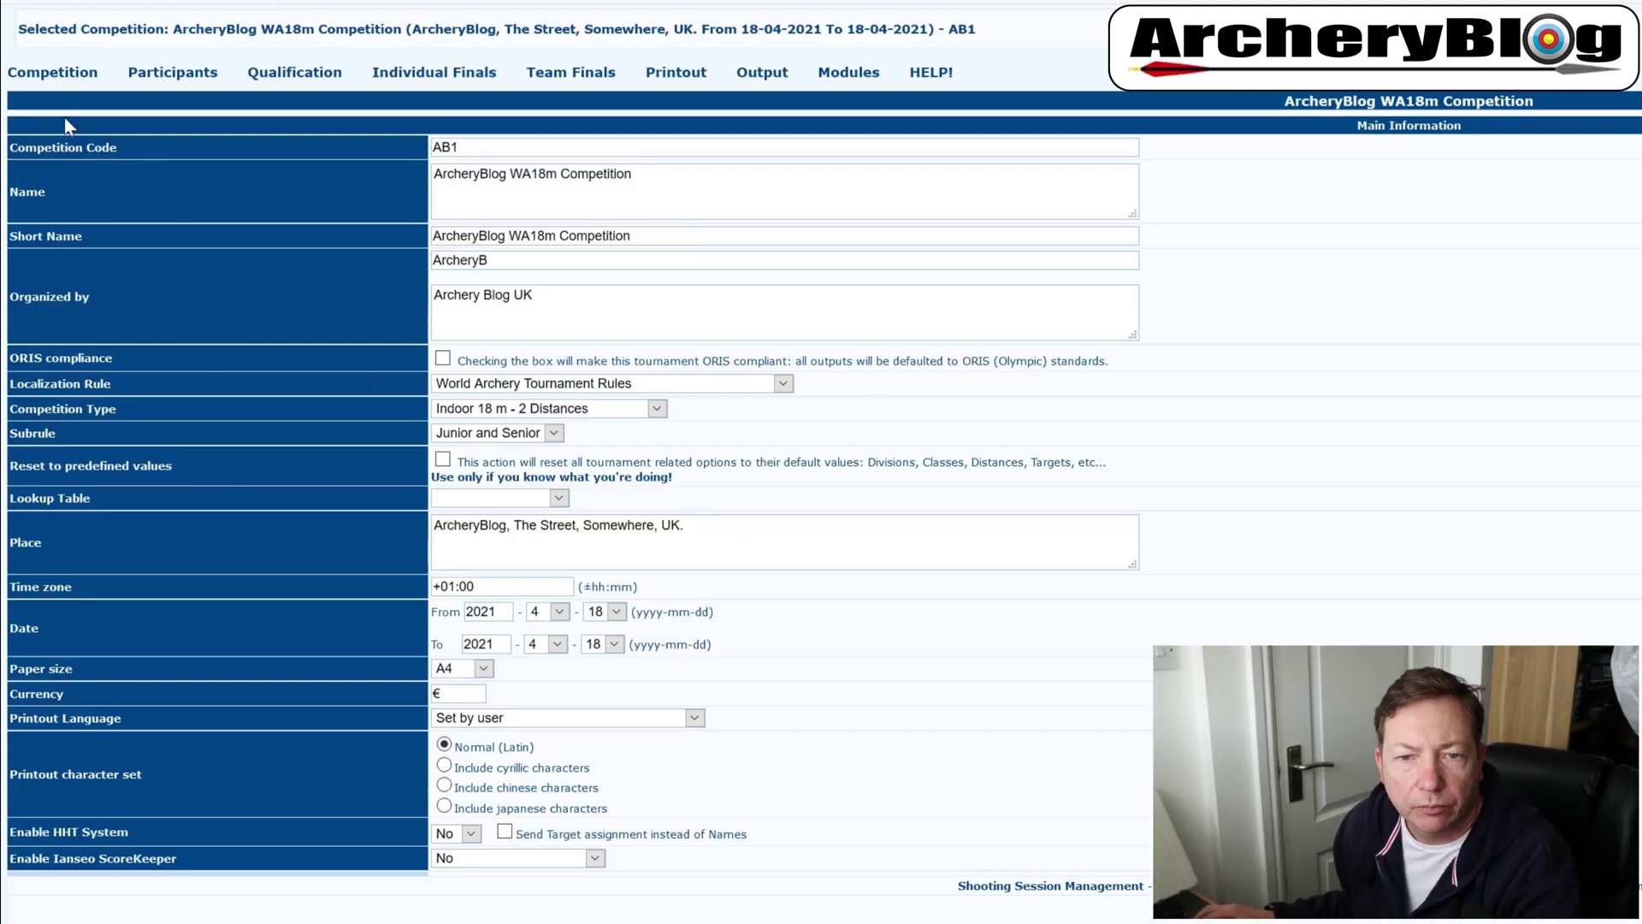
pyautogui.moveTo(38, 75)
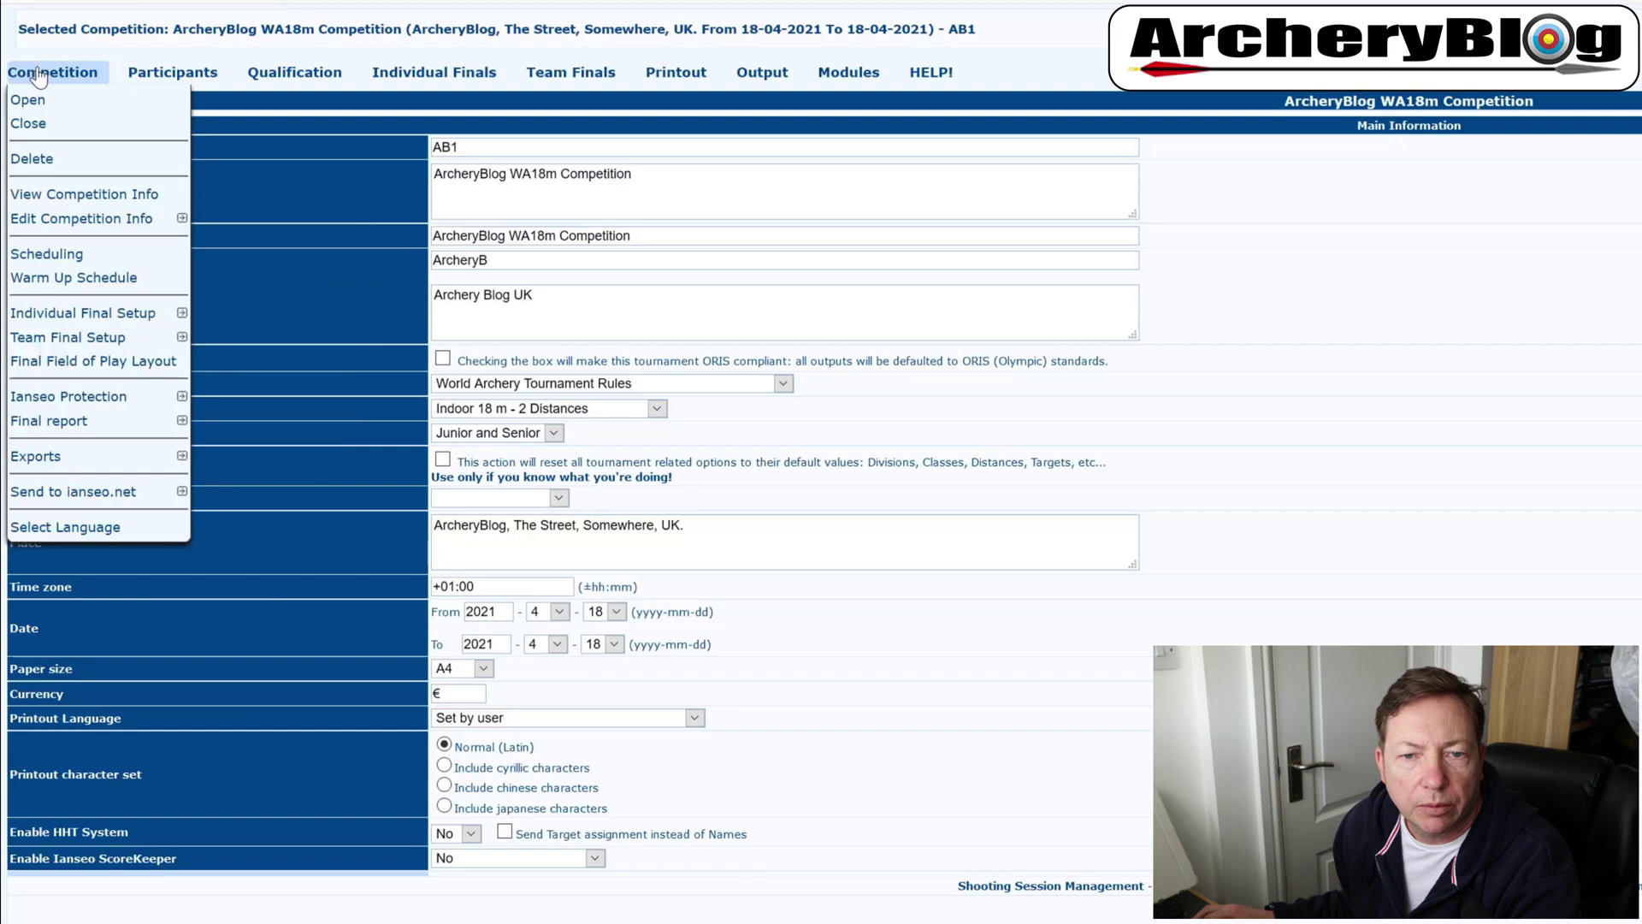
# Delete the AB1 tournament by copying the shown control code into the box and confirming.
pyautogui.click(43, 160)
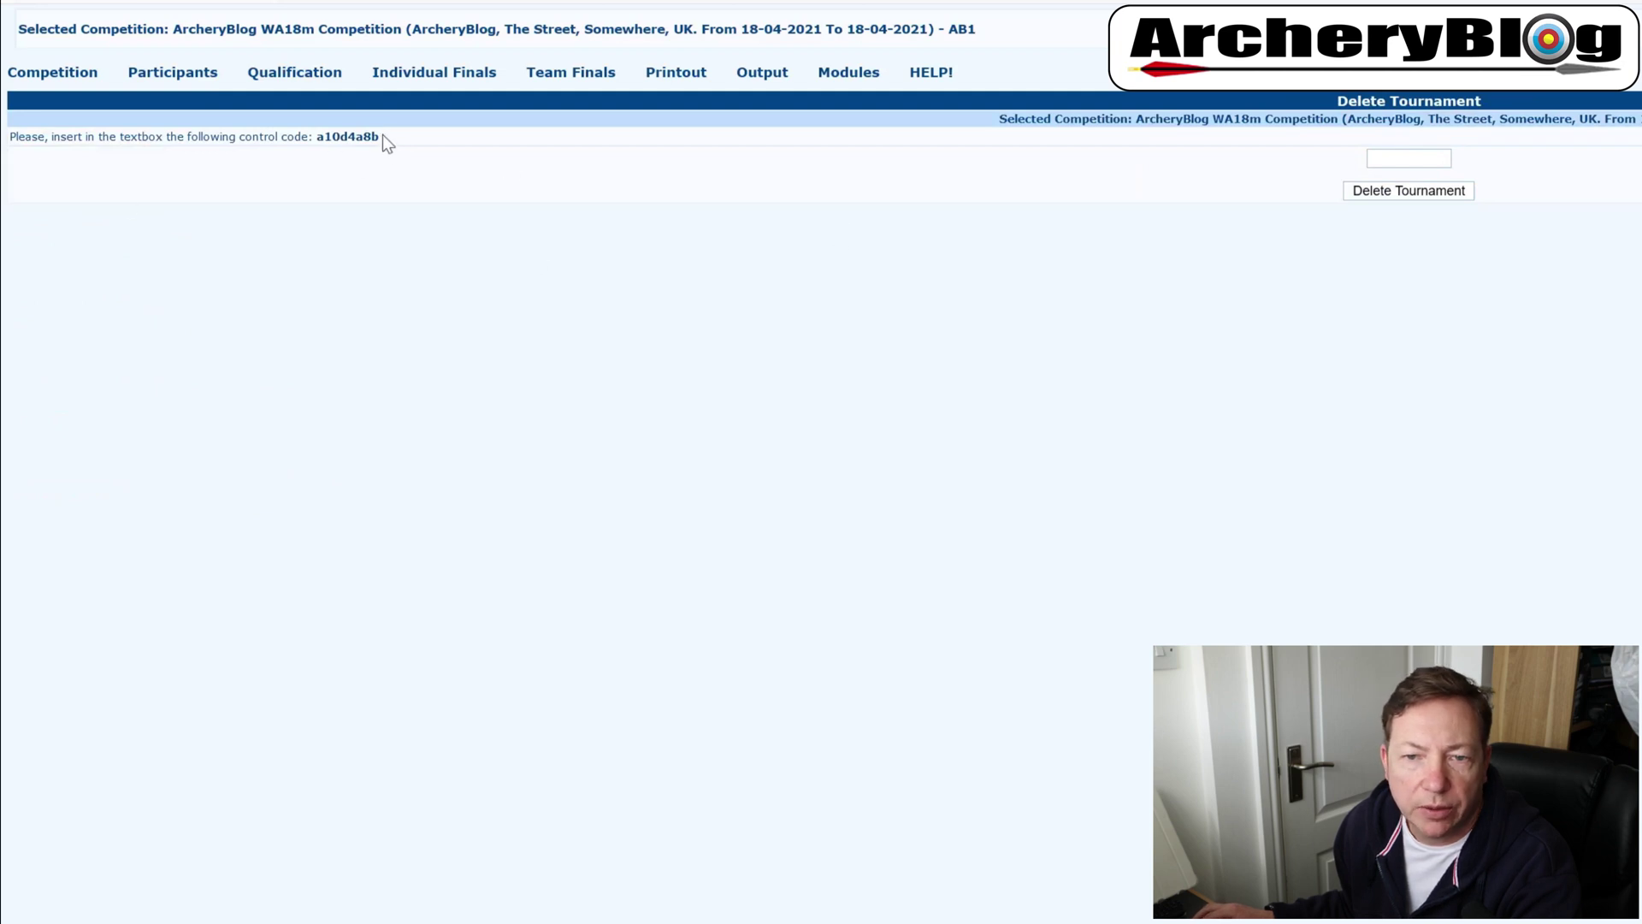
pyautogui.moveTo(378, 140); pyautogui.dragTo(336, 144)
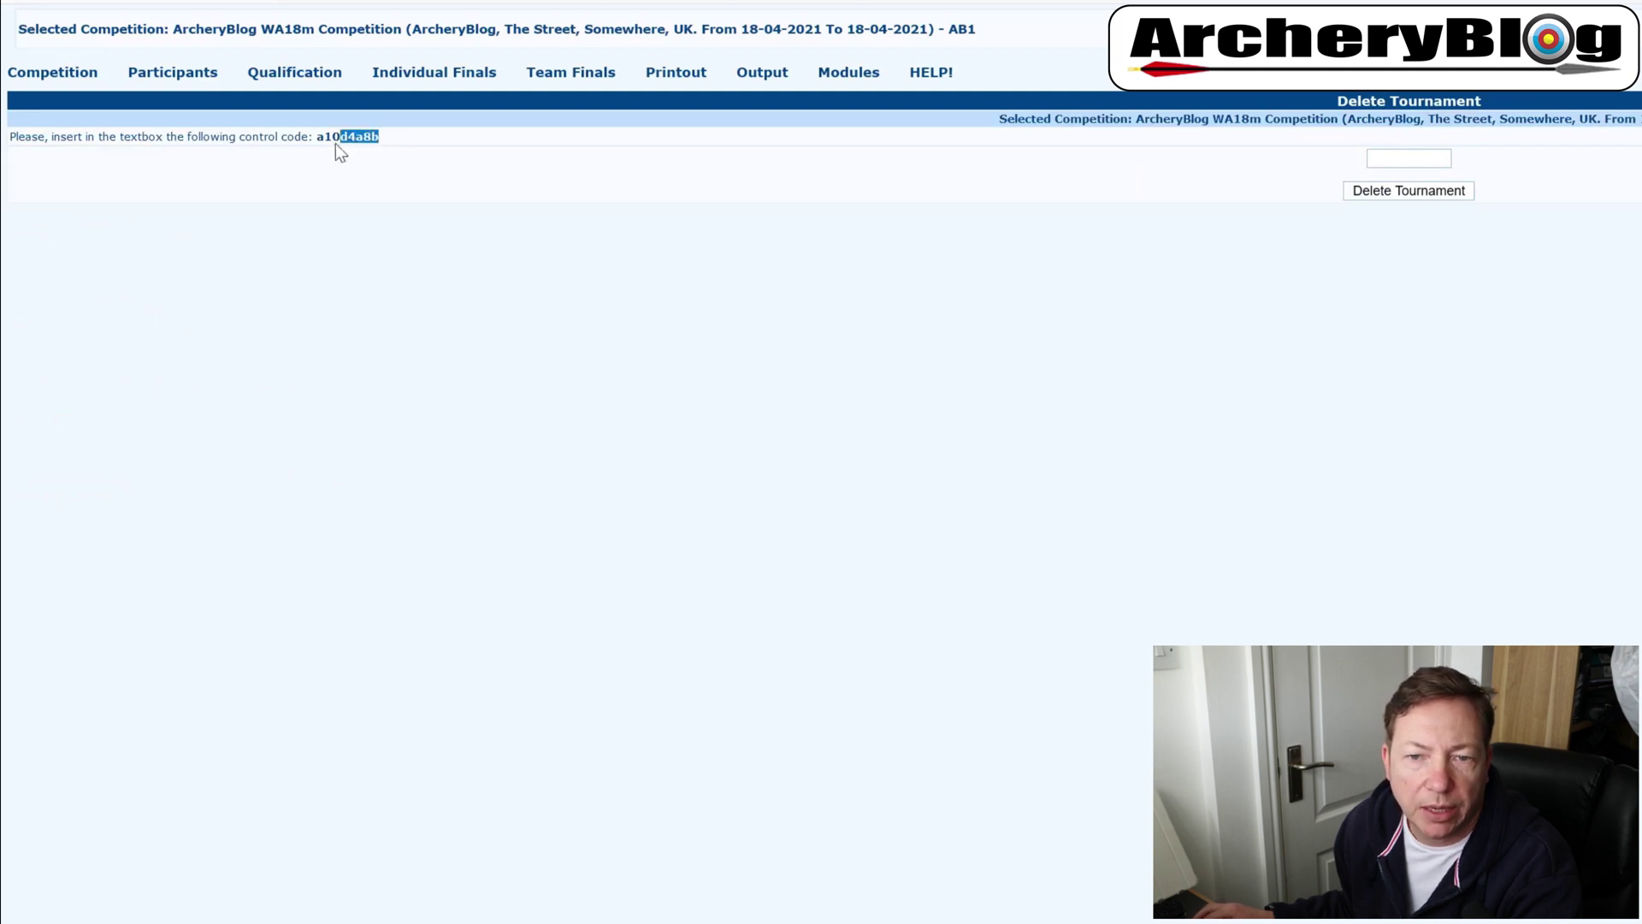
pyautogui.doubleClick(323, 137)
pyautogui.hotkey('ctrl', 'c')
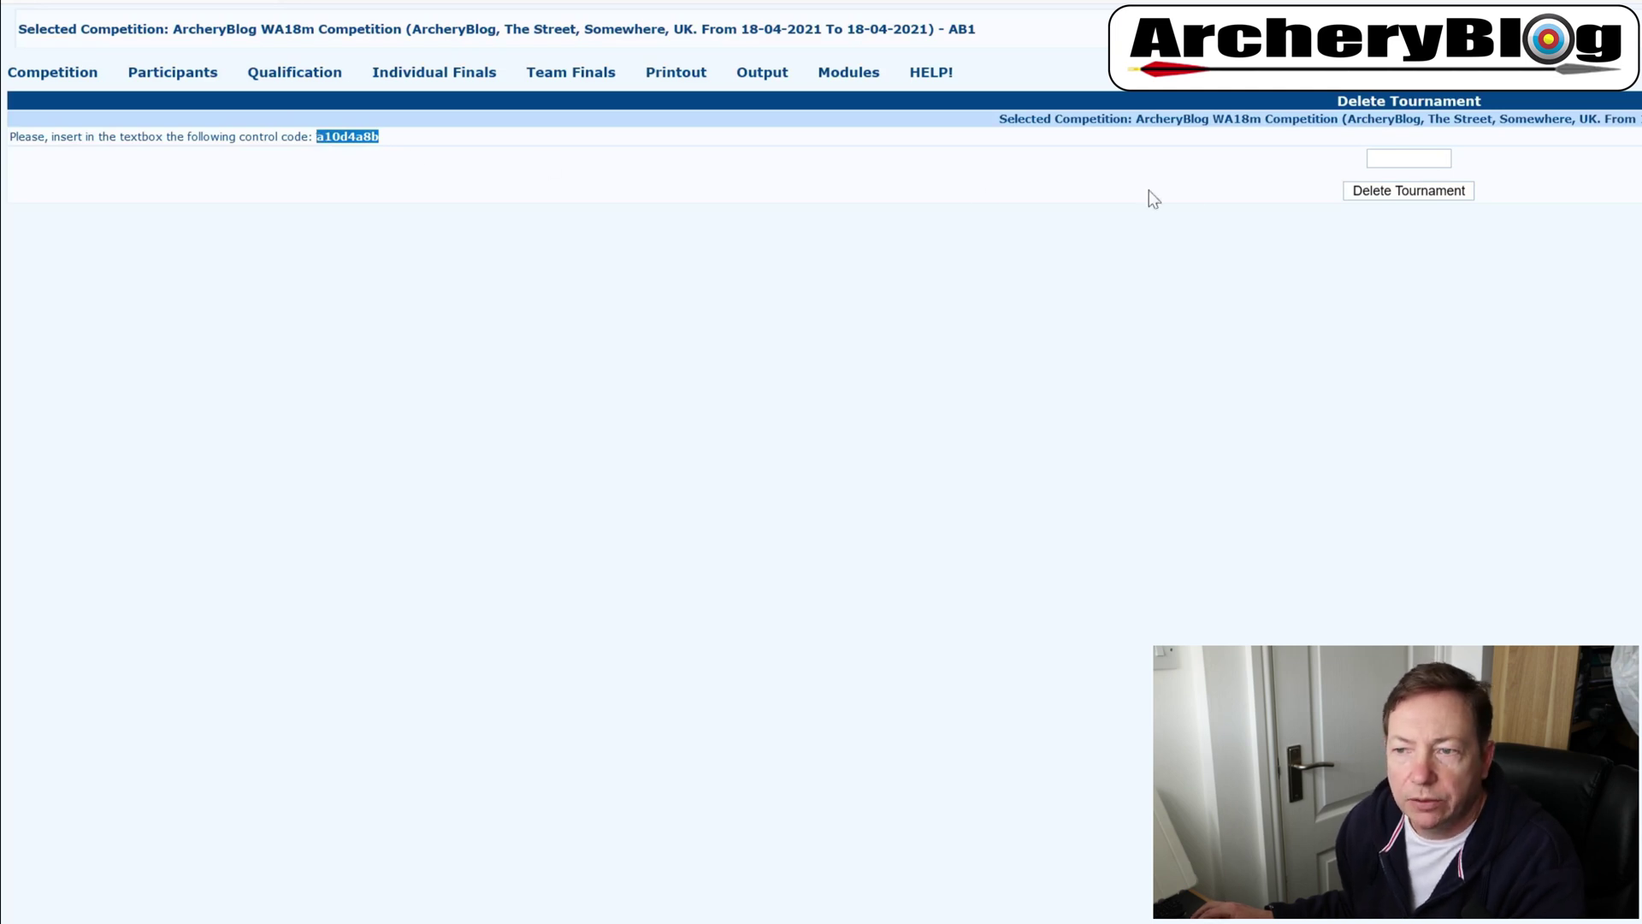
pyautogui.click(1410, 156)
pyautogui.hotkey('ctrl', 'v')
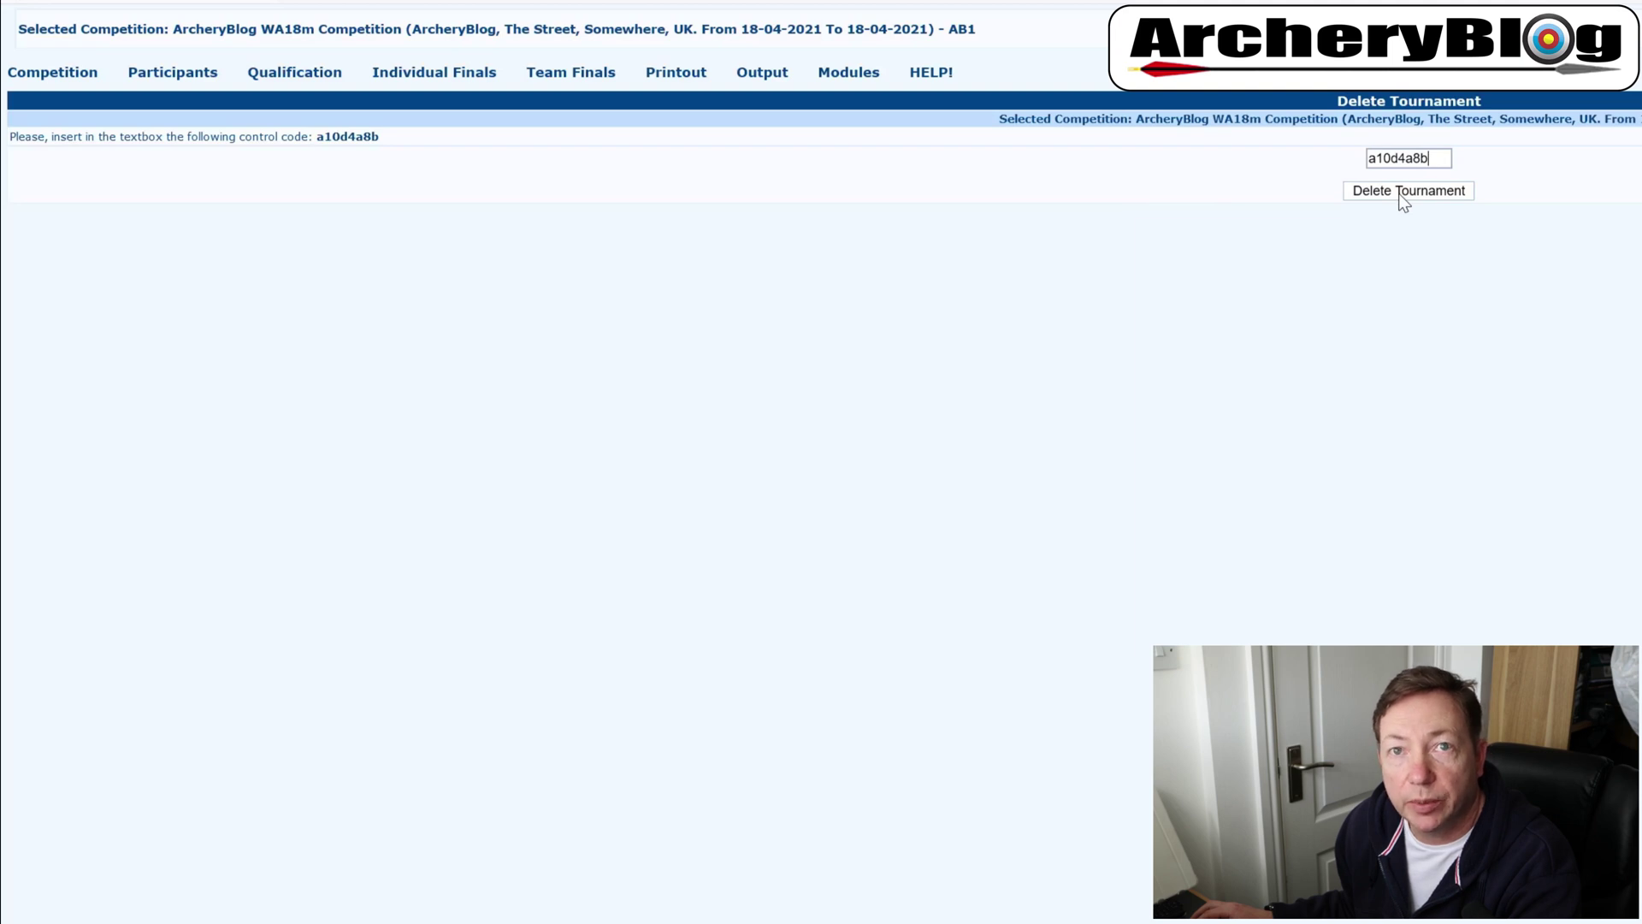
pyautogui.click(1400, 196)
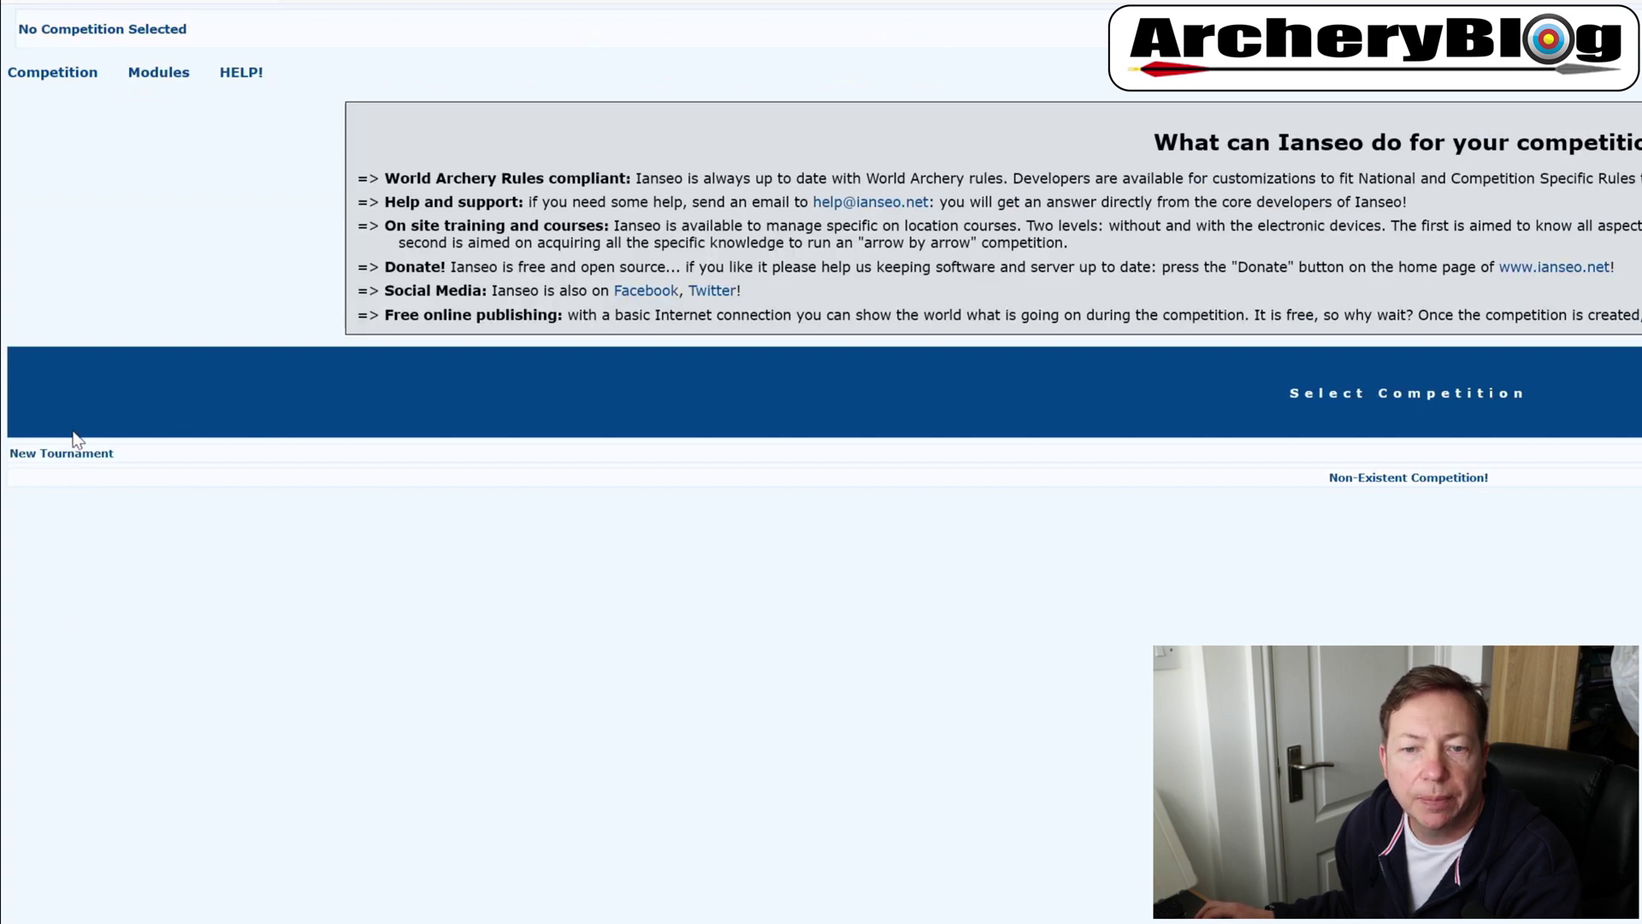
# Open the Competition menu on the empty home page.
pyautogui.click(60, 72)
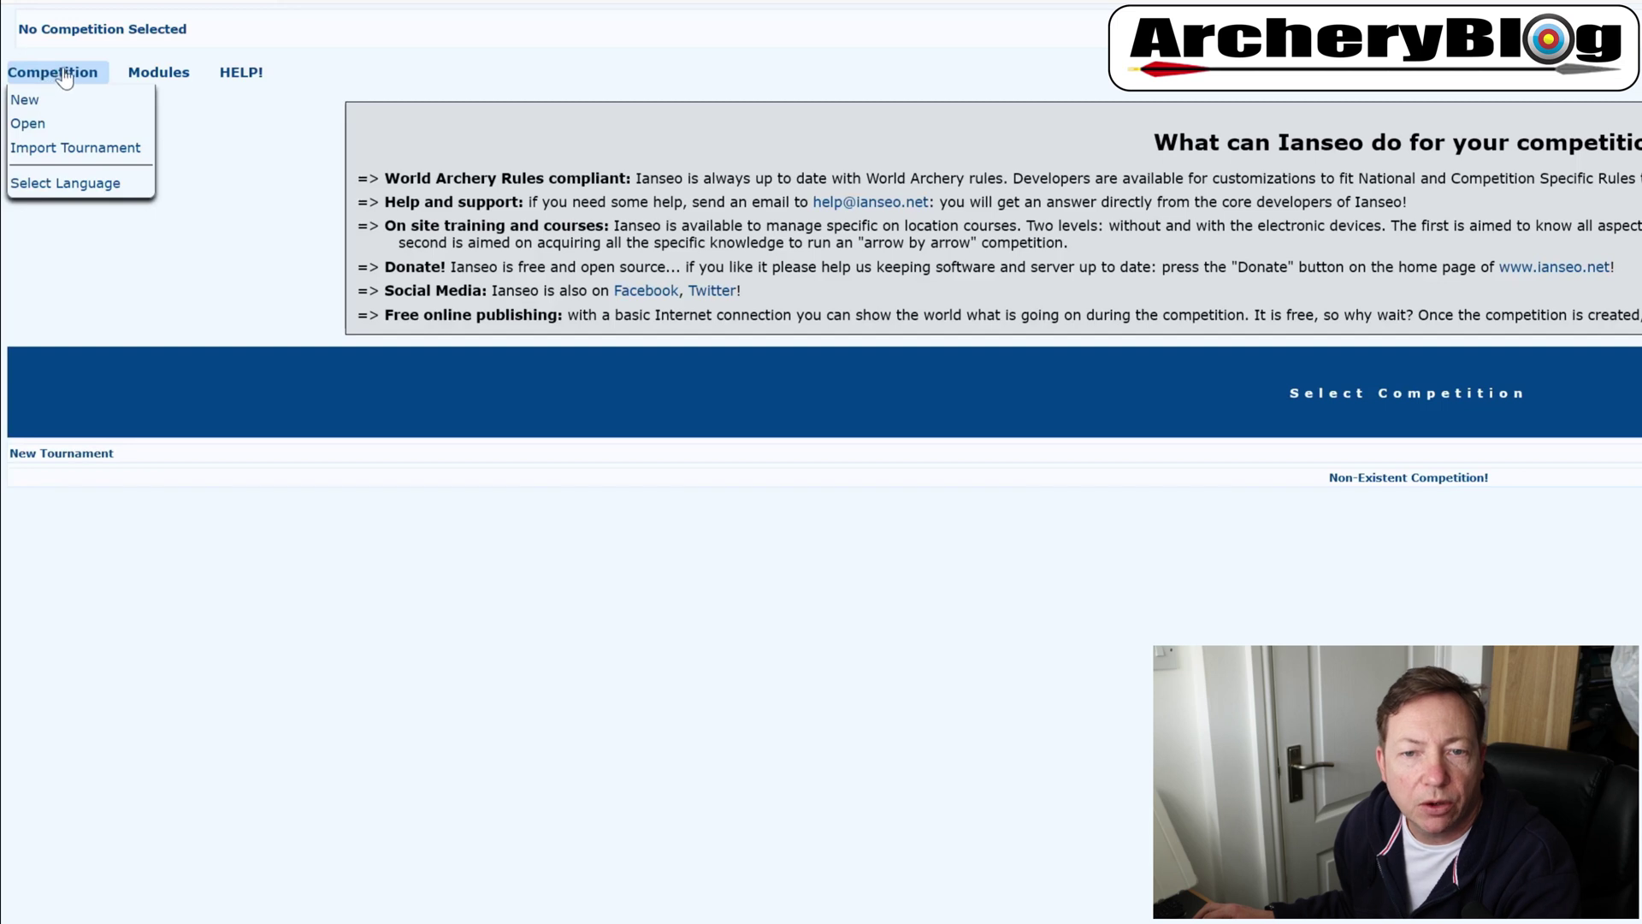
# Import the AB1.ianseo file through Competition > Import Tournament to restore the competition.
pyautogui.click(76, 148)
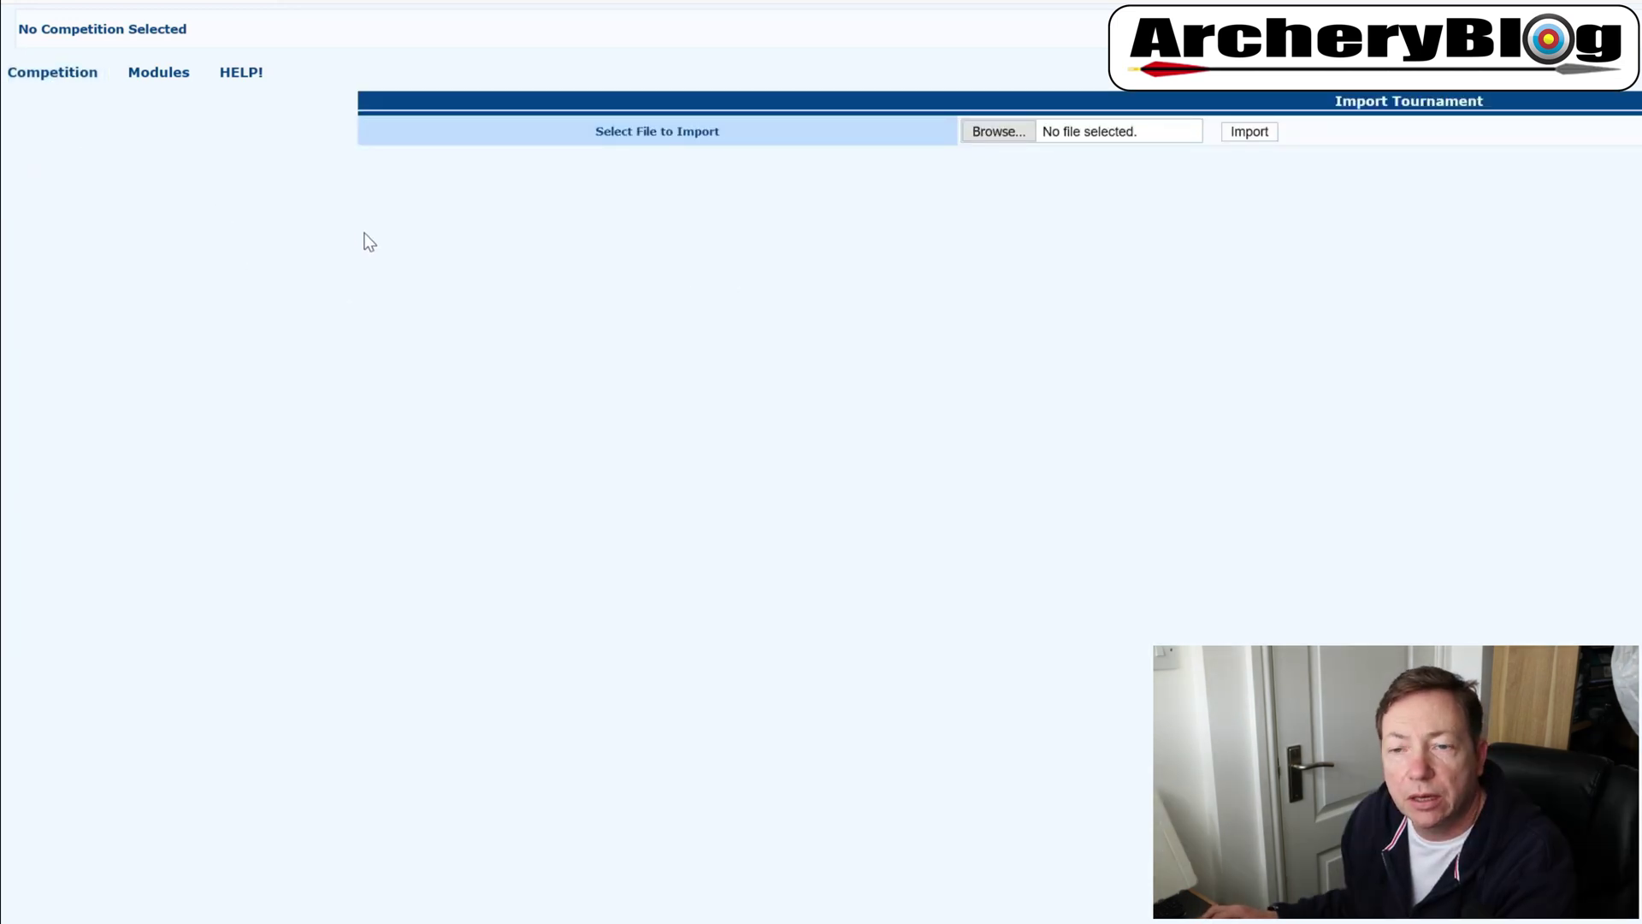
pyautogui.click(1005, 135)
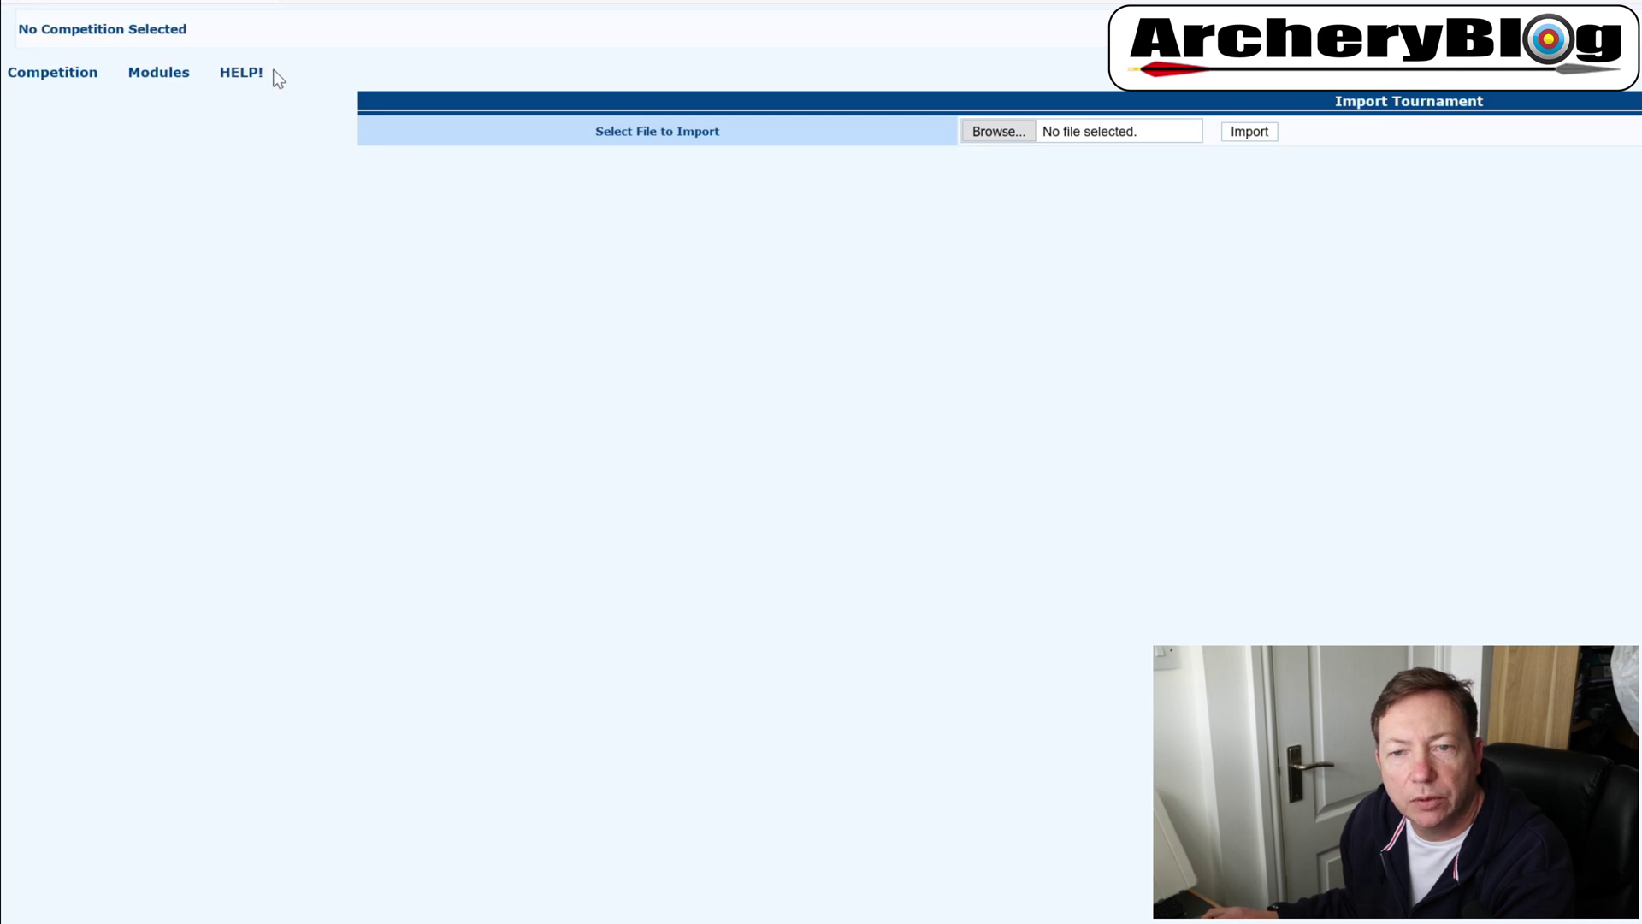
pyautogui.press('Return')
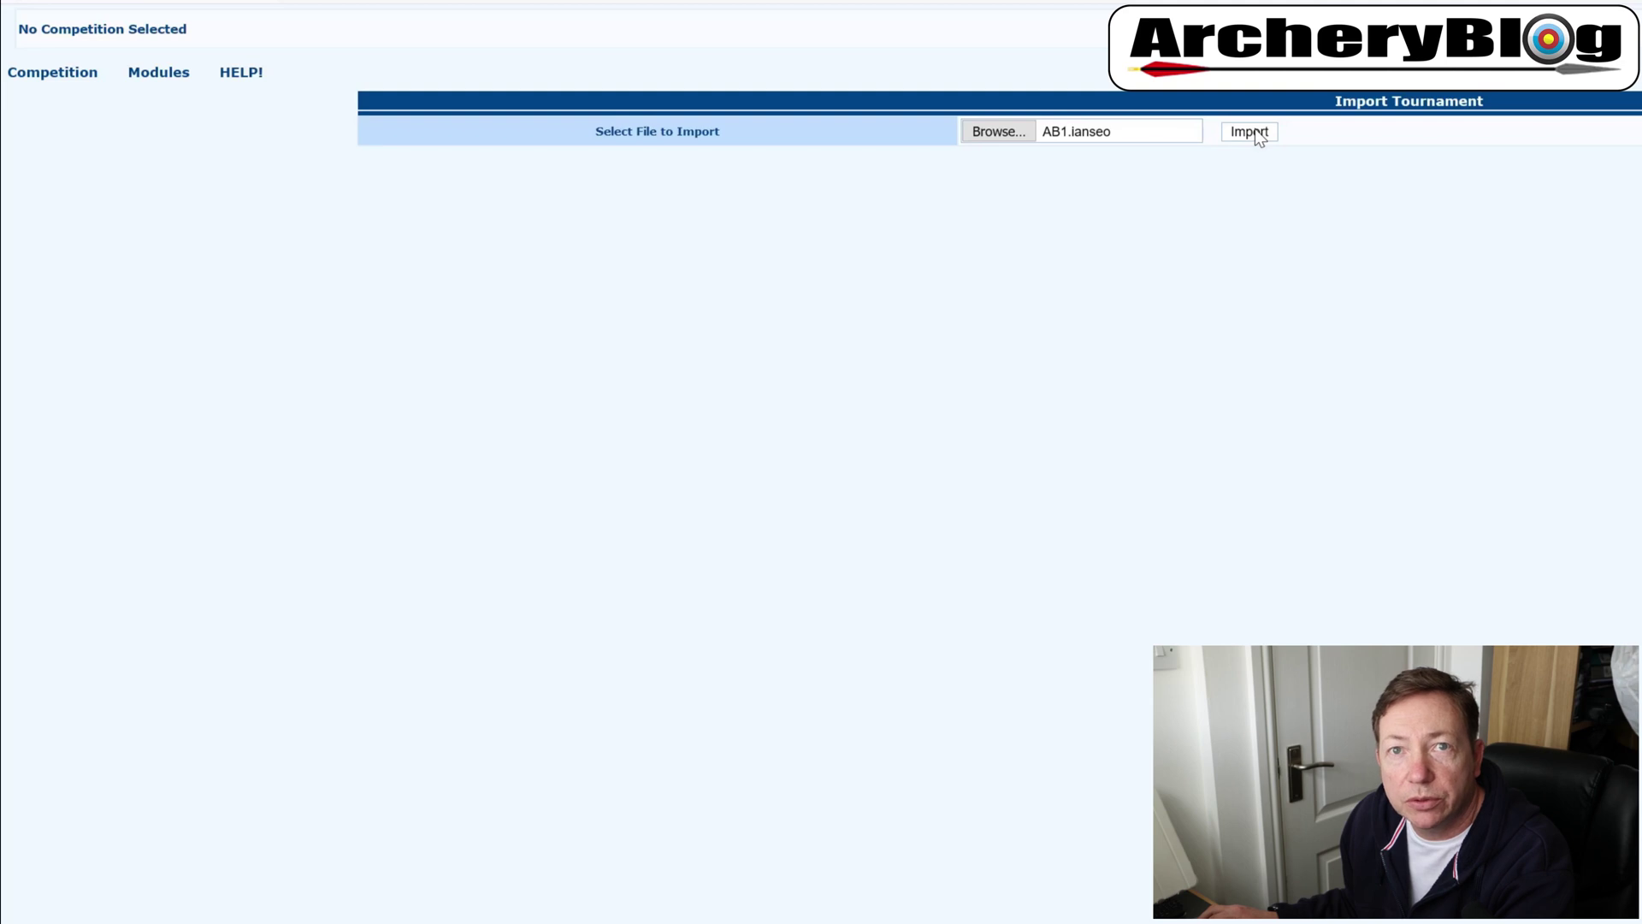
pyautogui.click(1251, 133)
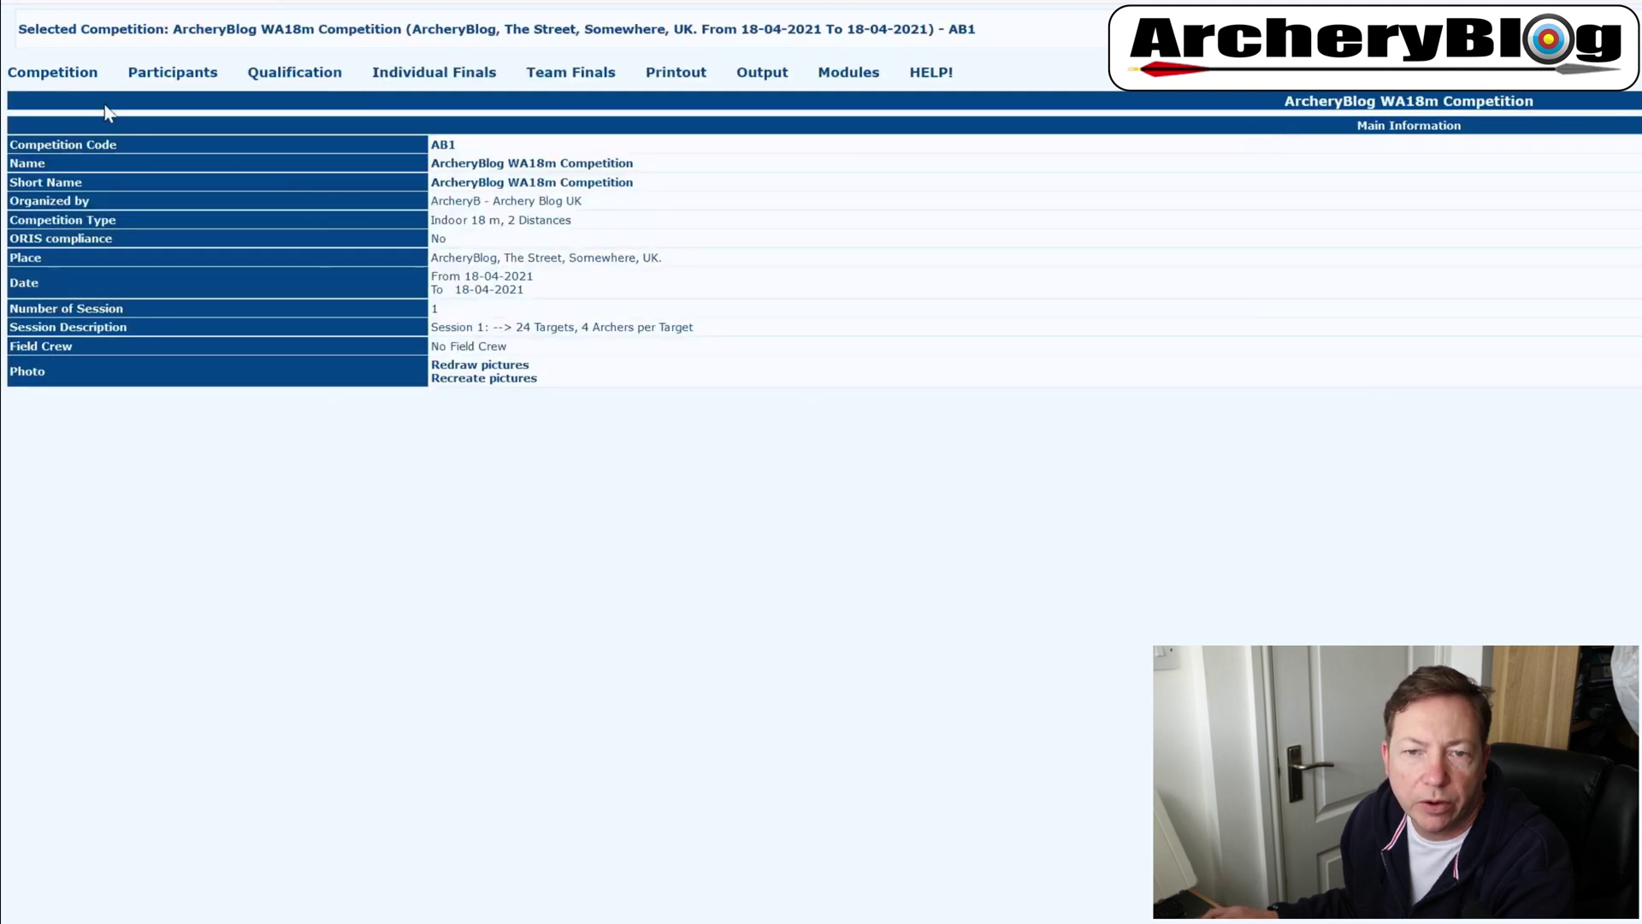
# Close the restored AB1 competition from the Competition menu.
pyautogui.moveTo(58, 86)
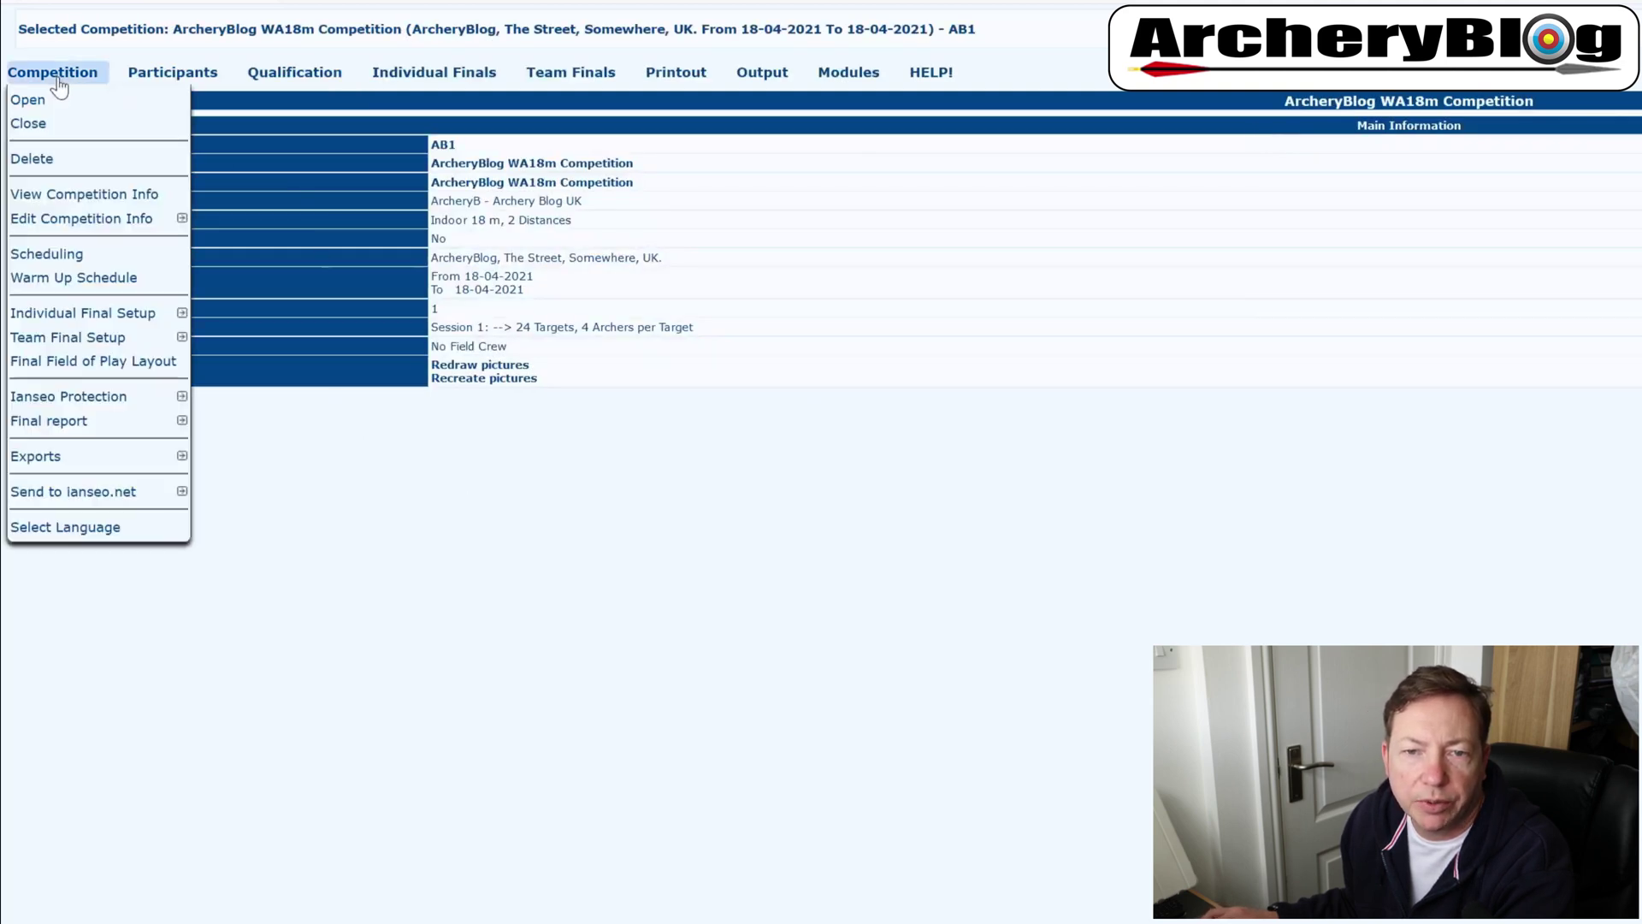
pyautogui.click(31, 125)
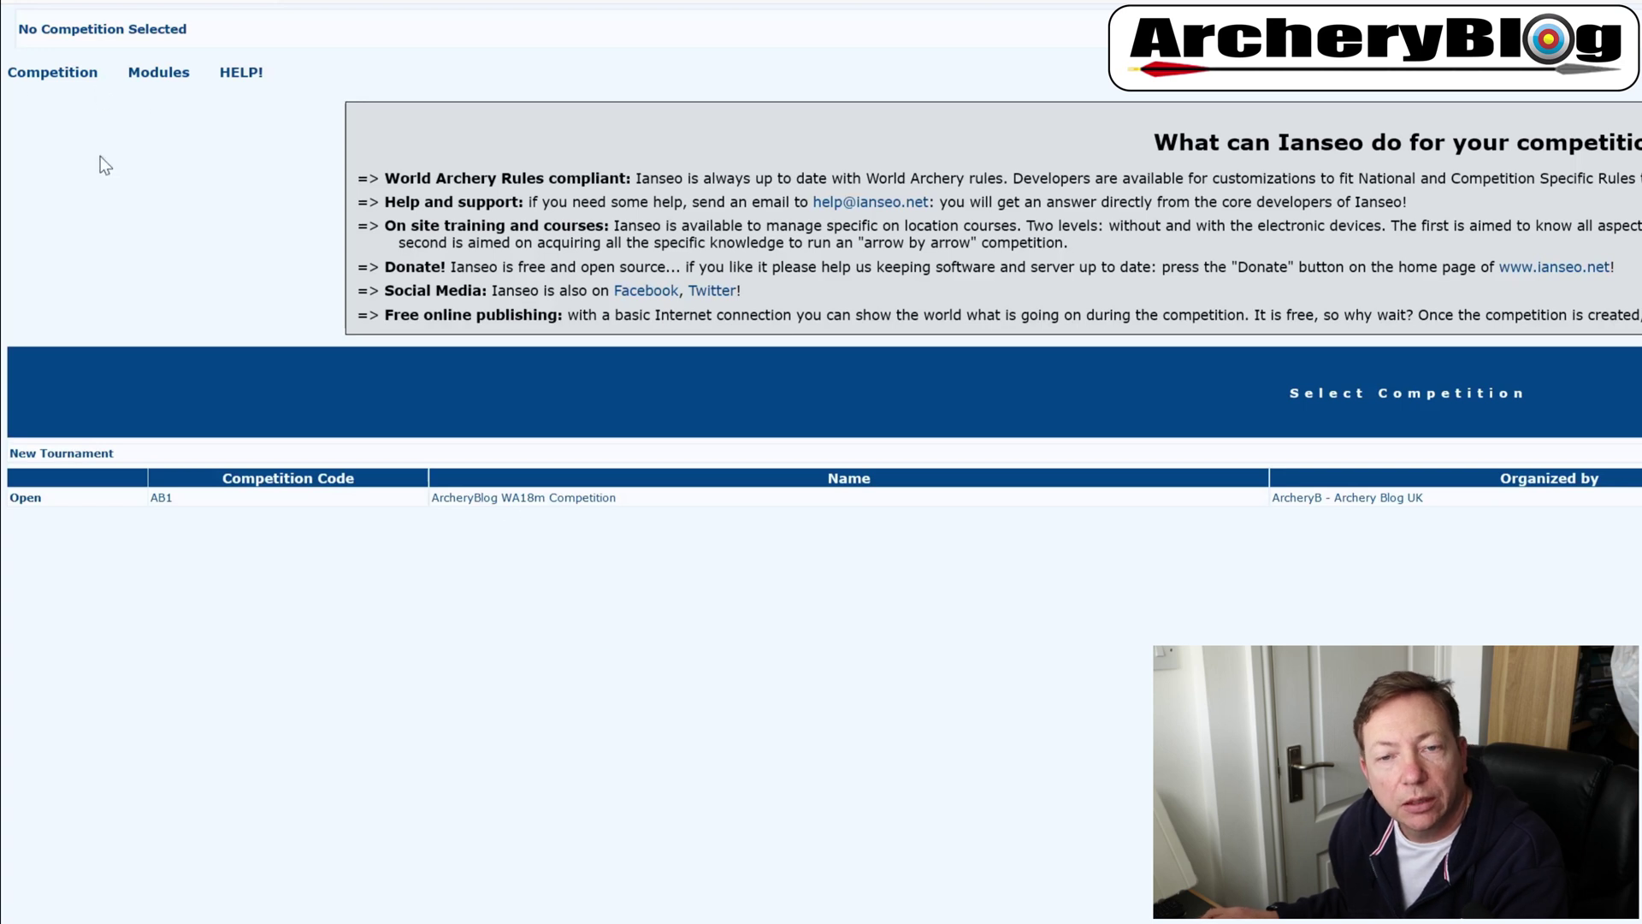
# Reopen AB1 ArcheryBlog WA18m Competition from the Select Competition list.
pyautogui.click(36, 75)
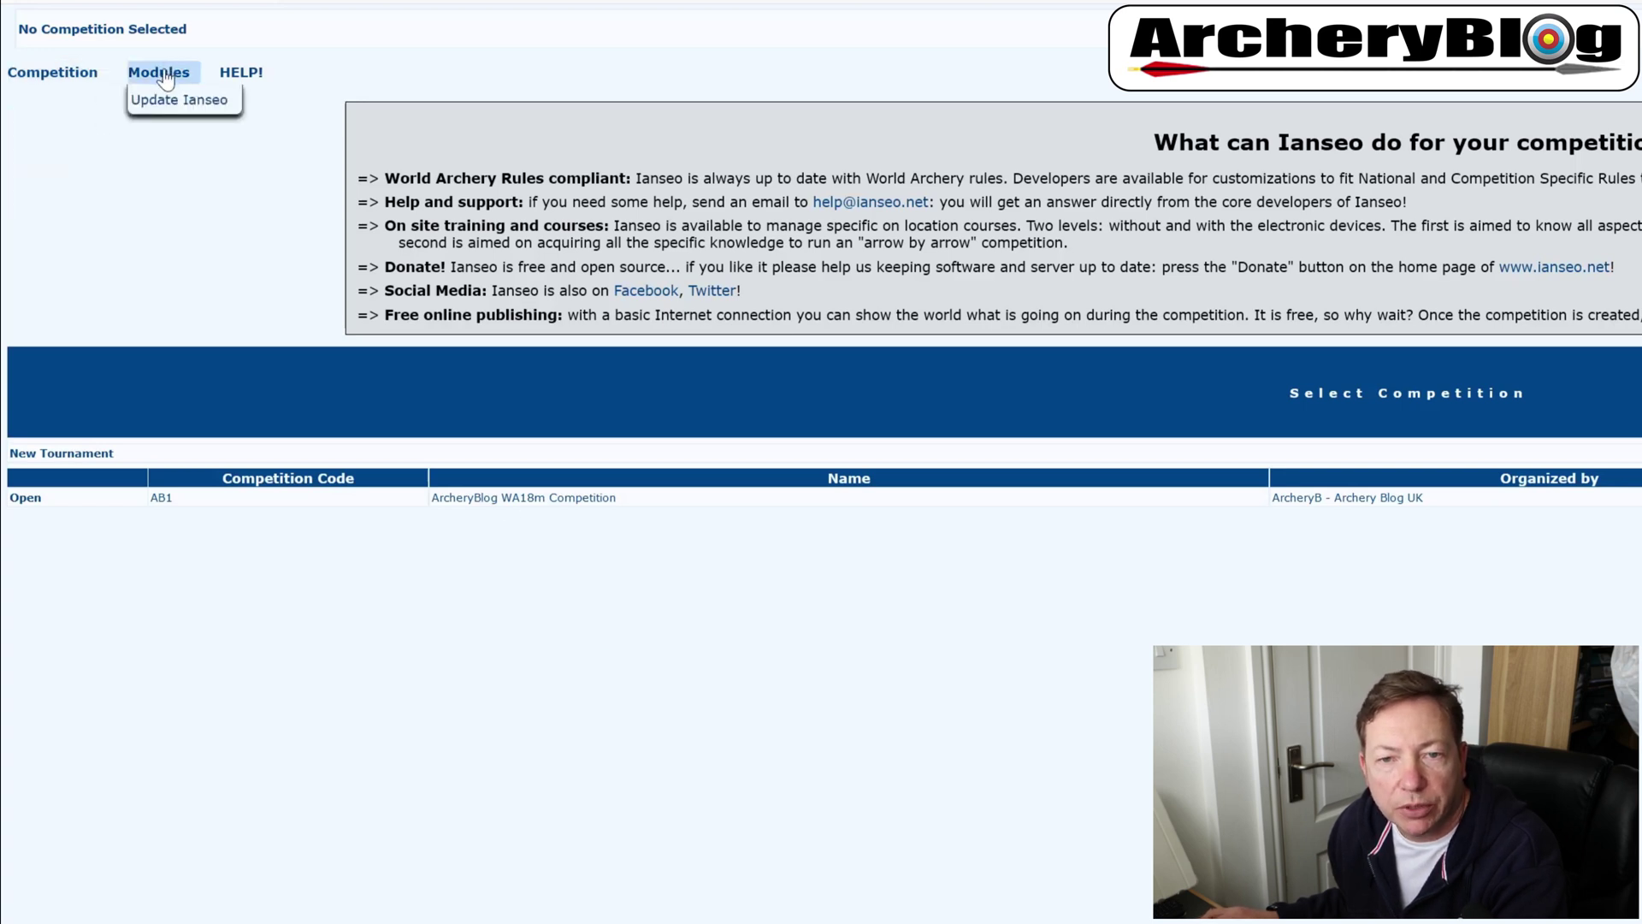
pyautogui.click(28, 497)
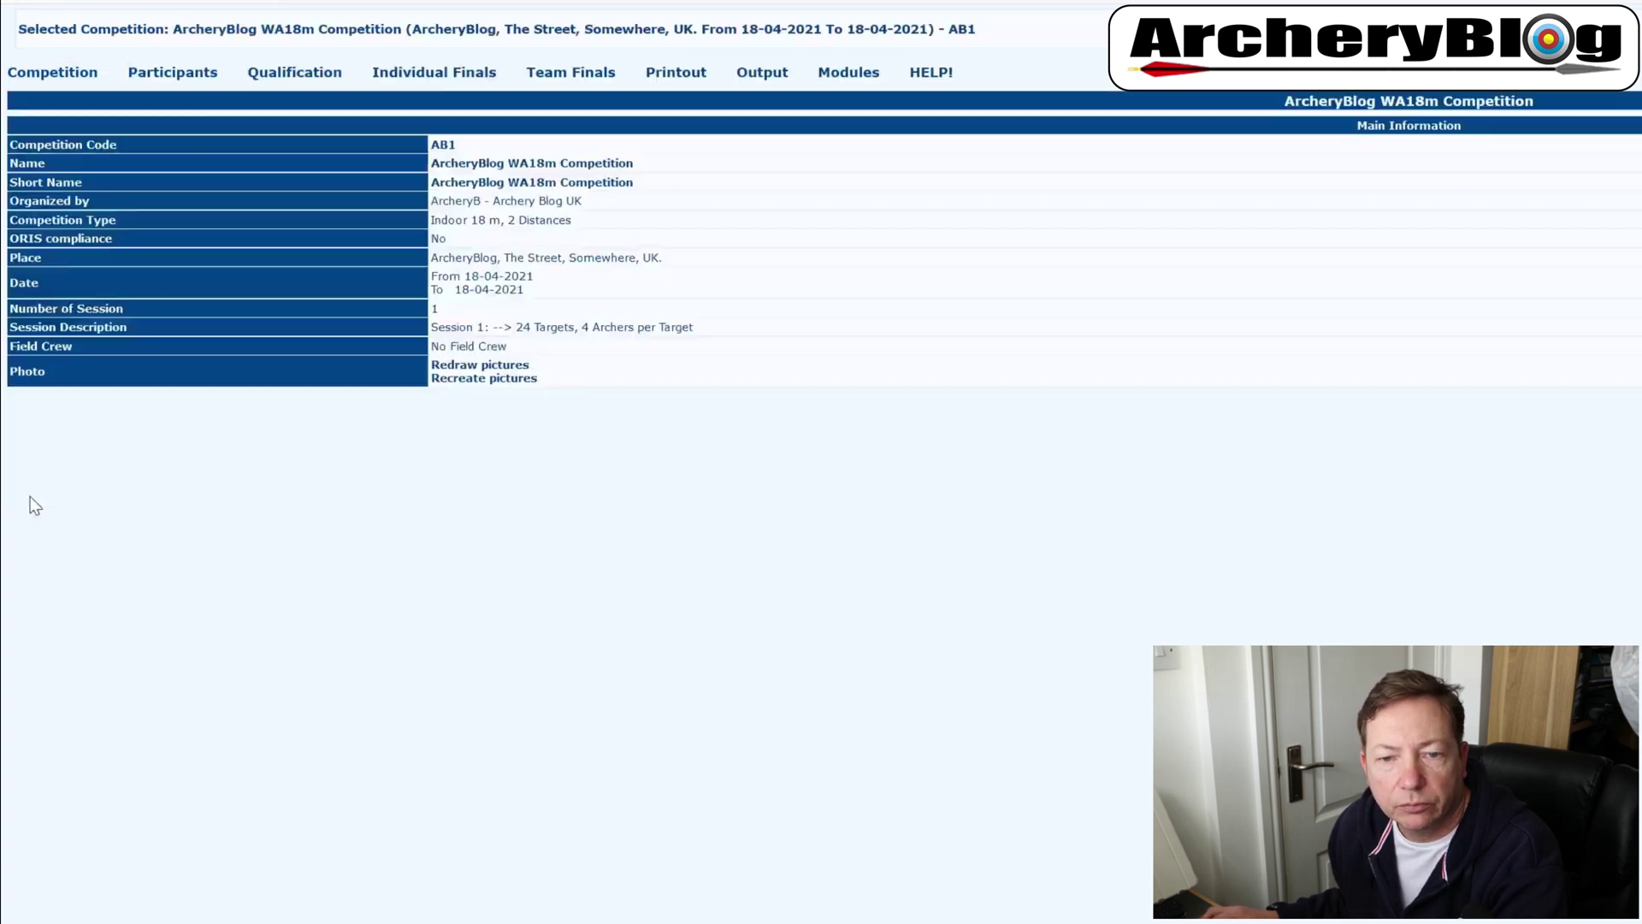